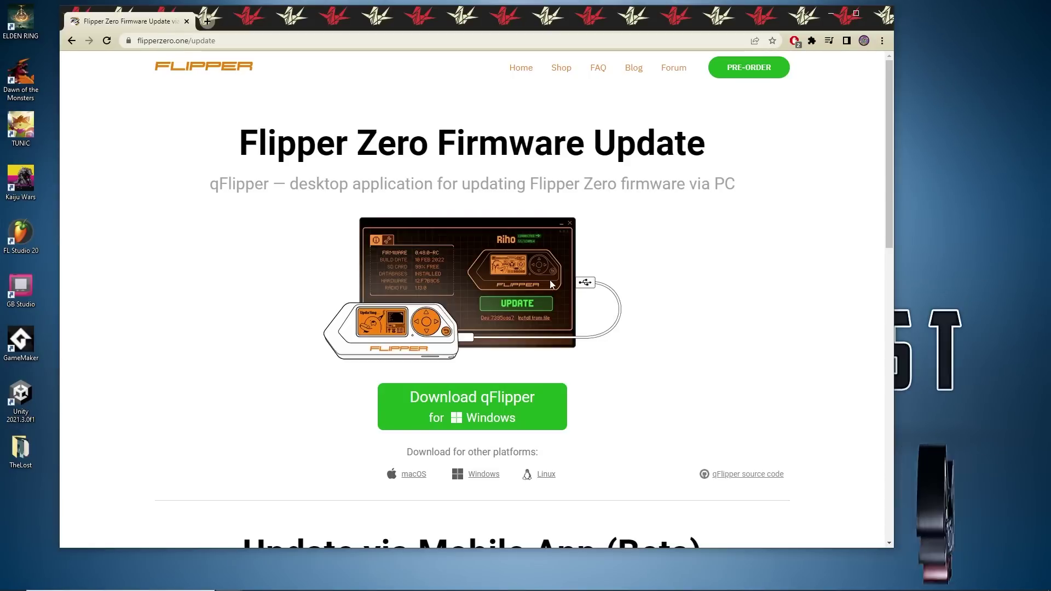
# - Download qFlipper for Windows from the flipperzero.one/update page and put the browser window away
pyautogui.moveTo(141, 43); pyautogui.dragTo(177, 43)
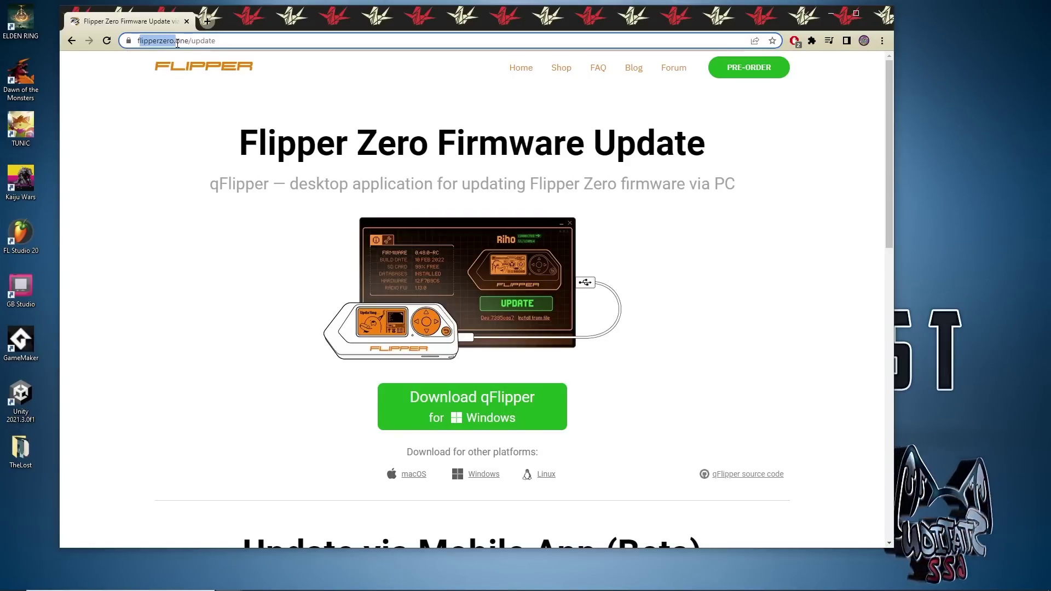
pyautogui.click(246, 43)
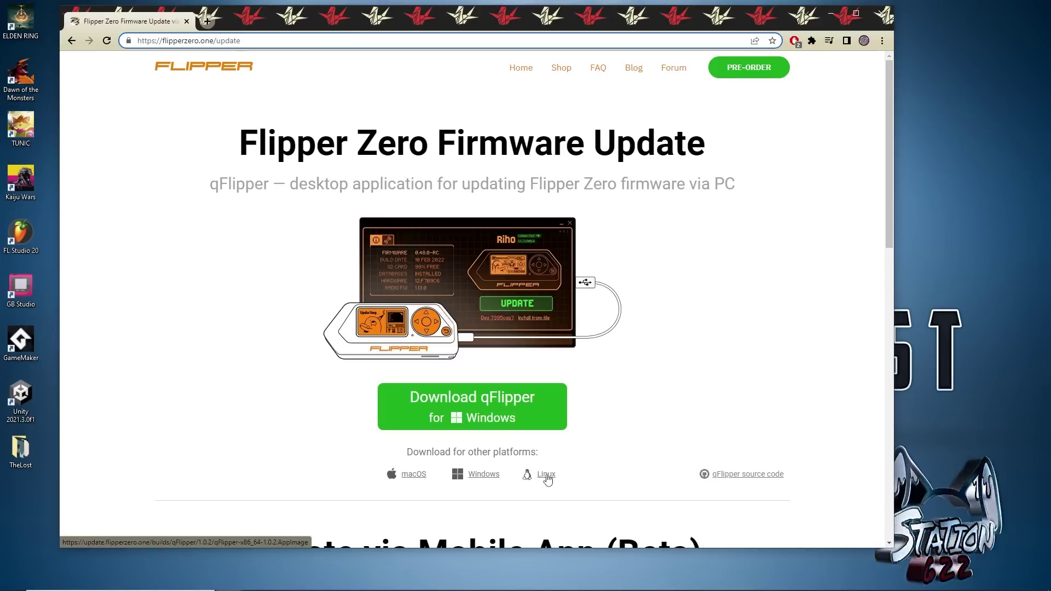
pyautogui.click(469, 407)
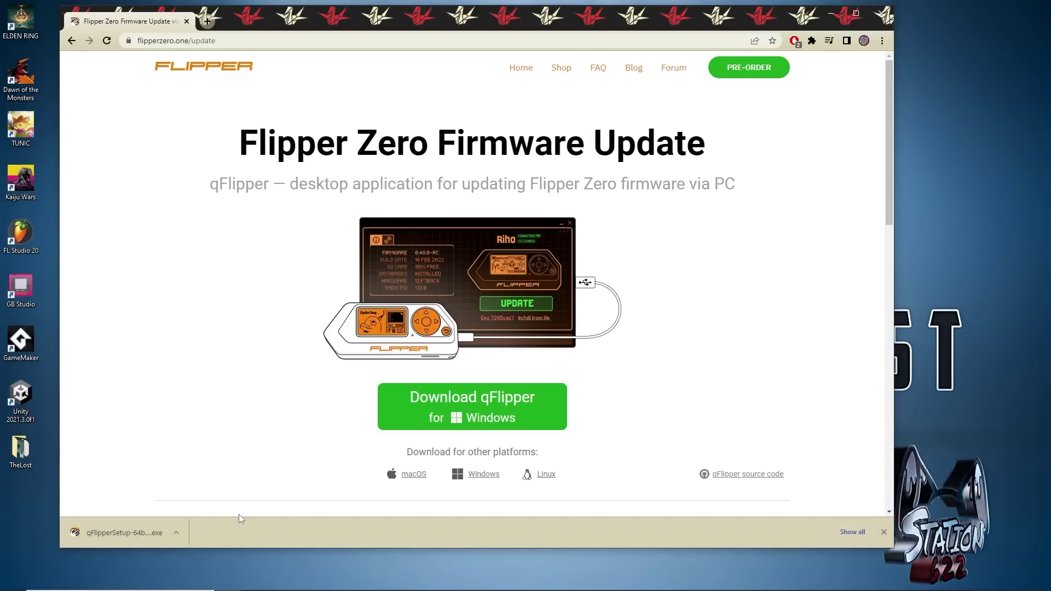
pyautogui.click(832, 17)
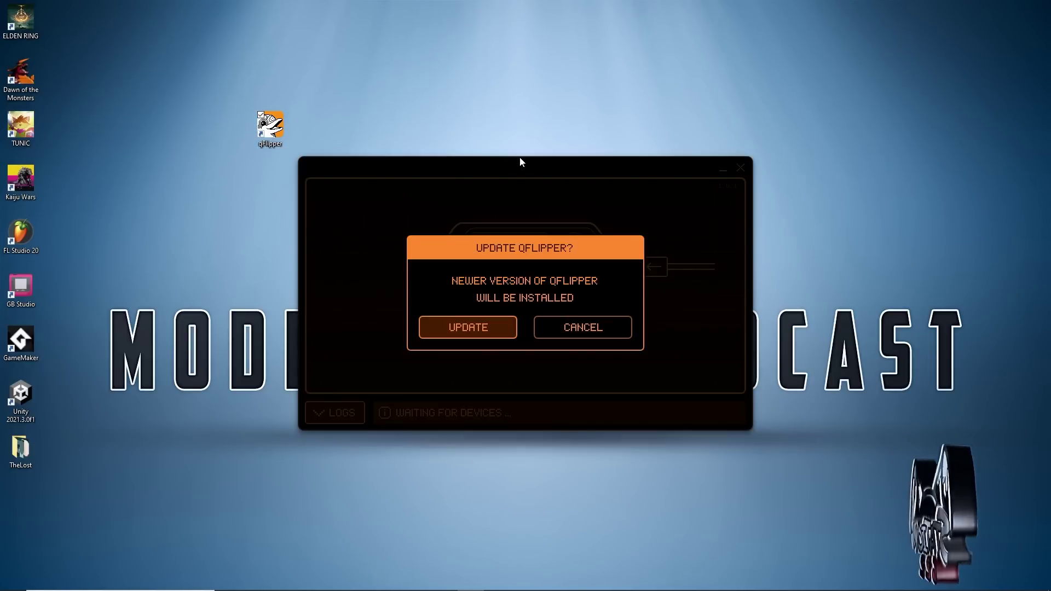
# - Update qFlipper to the newer version and install firmware release 0.58.1 on the connected Flipper
pyautogui.click(472, 331)
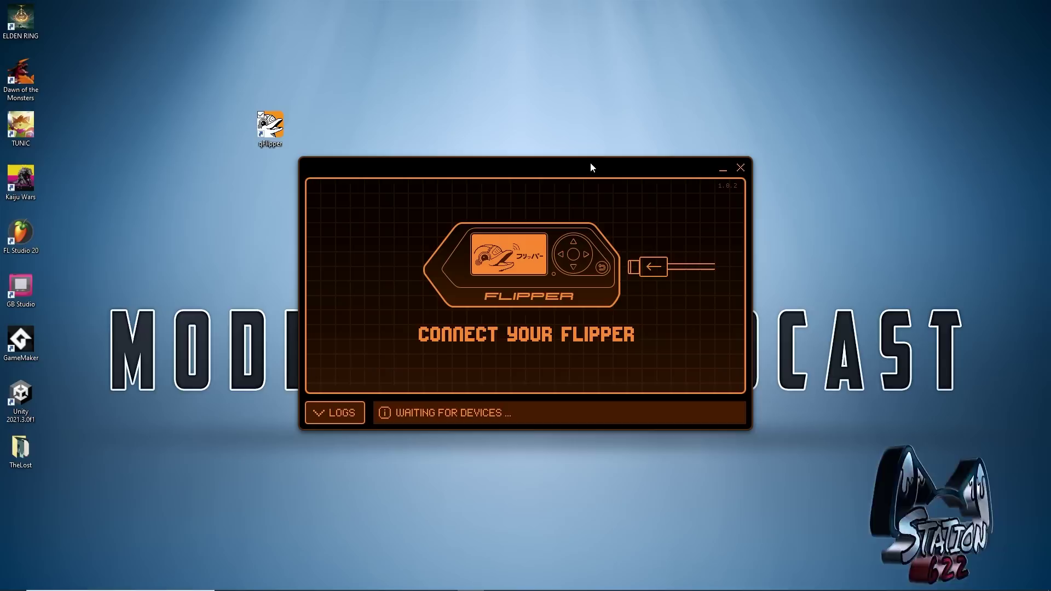
pyautogui.moveTo(590, 163); pyautogui.dragTo(536, 158)
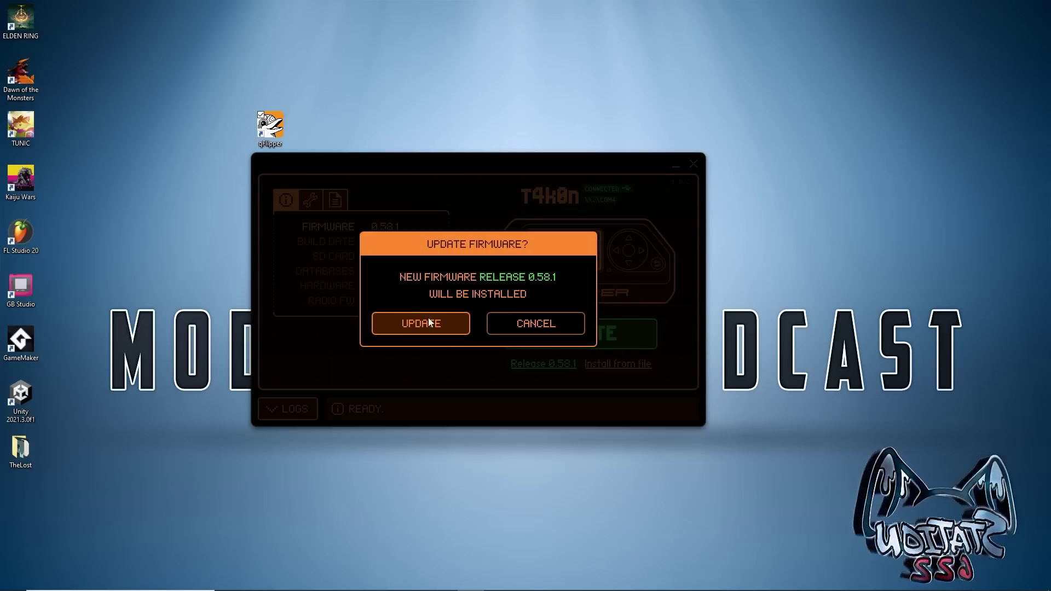
pyautogui.click(429, 323)
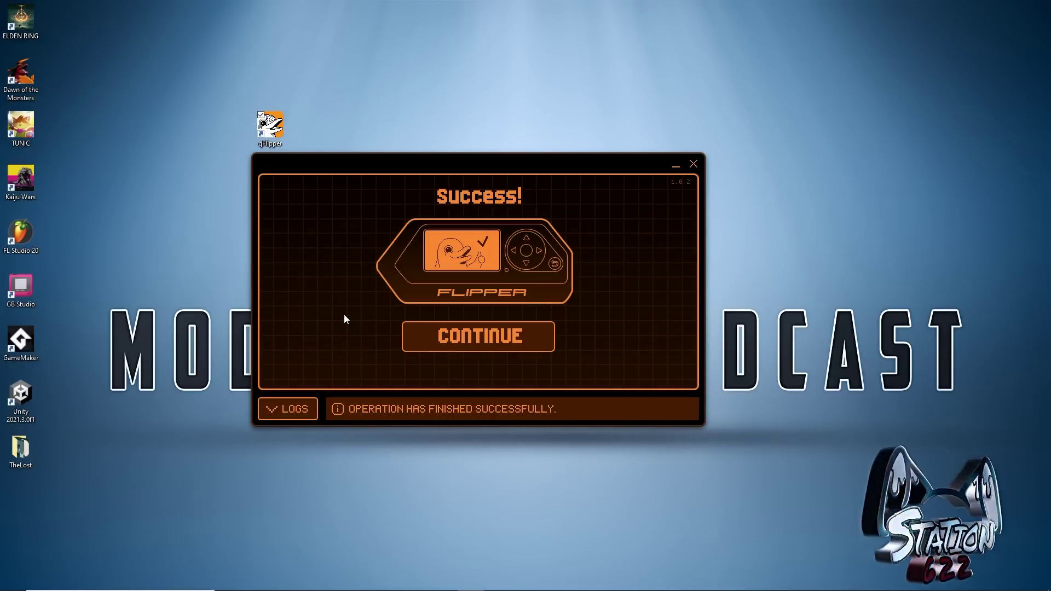
pyautogui.click(441, 336)
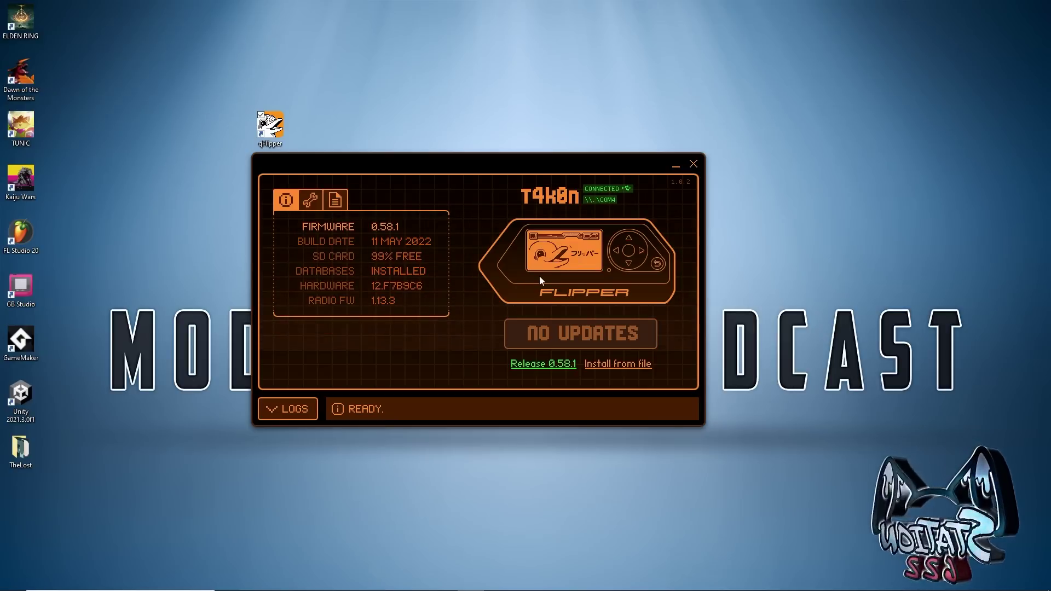
# - Open the Flipper's remote screen control and look through all main menu entries from Sub-GHz to Settings
pyautogui.click(568, 247)
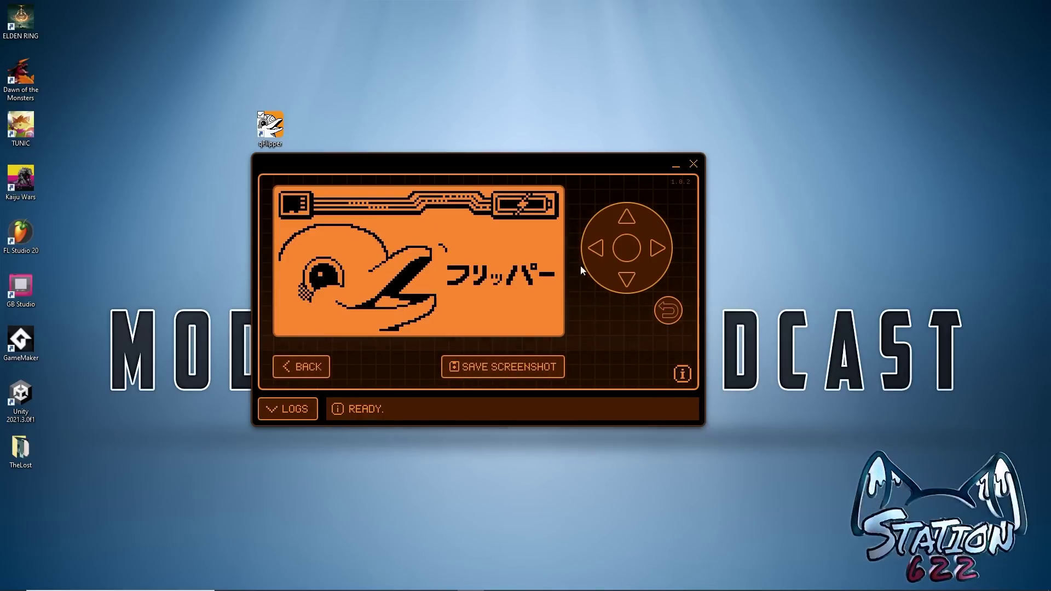
pyautogui.click(628, 247)
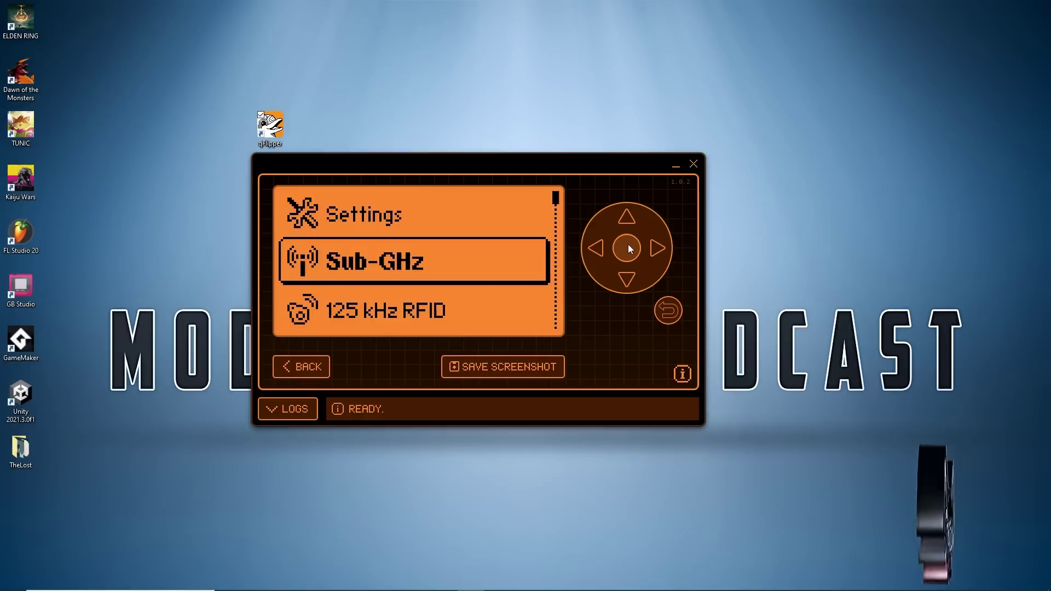
pyautogui.click(630, 277)
pyautogui.click(628, 282)
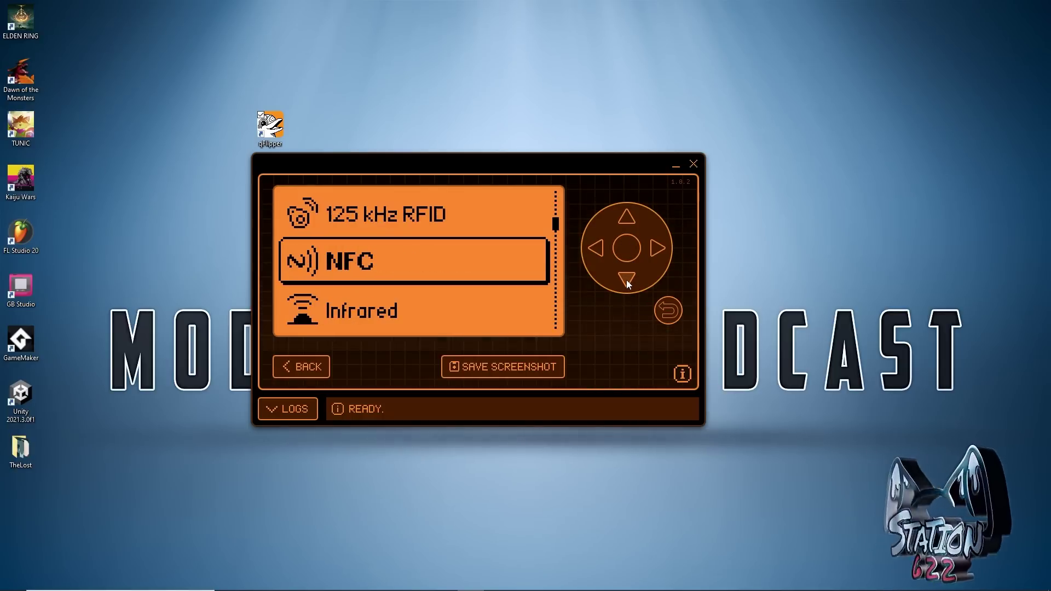
pyautogui.click(628, 281)
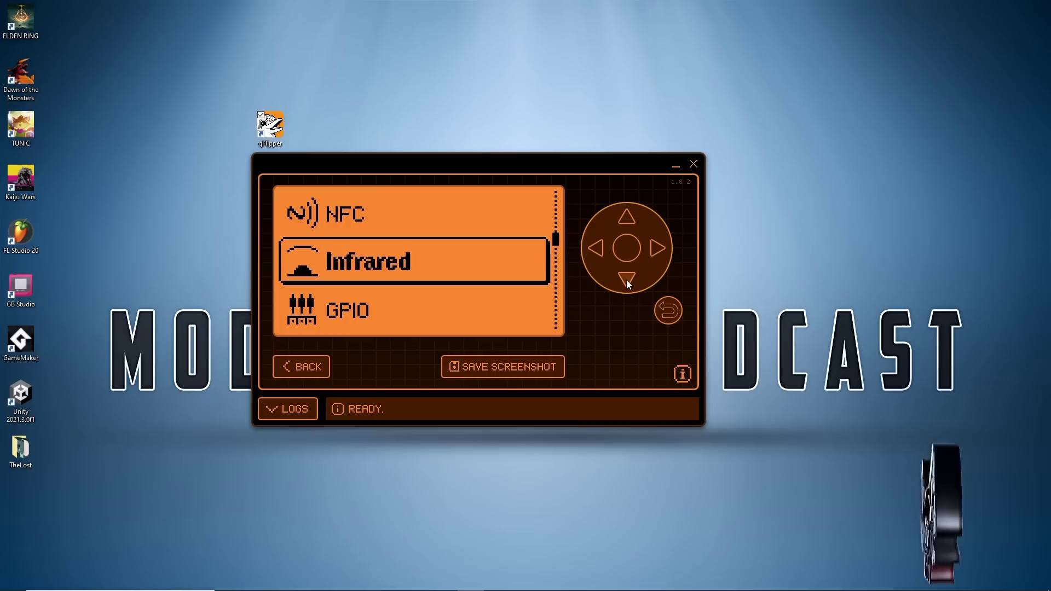
pyautogui.click(626, 281)
pyautogui.click(627, 280)
pyautogui.click(626, 280)
pyautogui.click(626, 281)
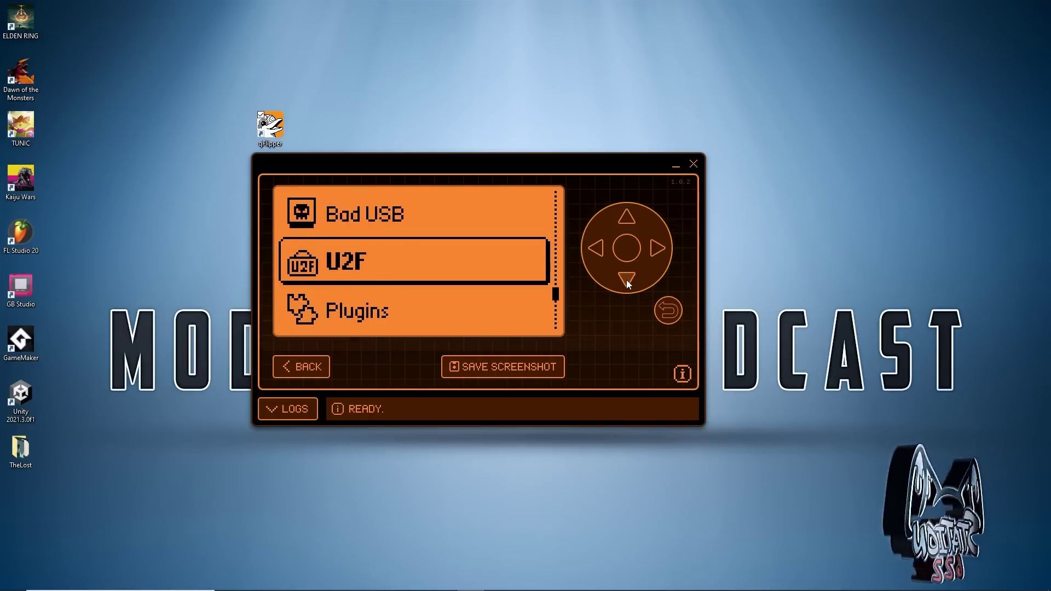
pyautogui.click(627, 280)
pyautogui.click(626, 280)
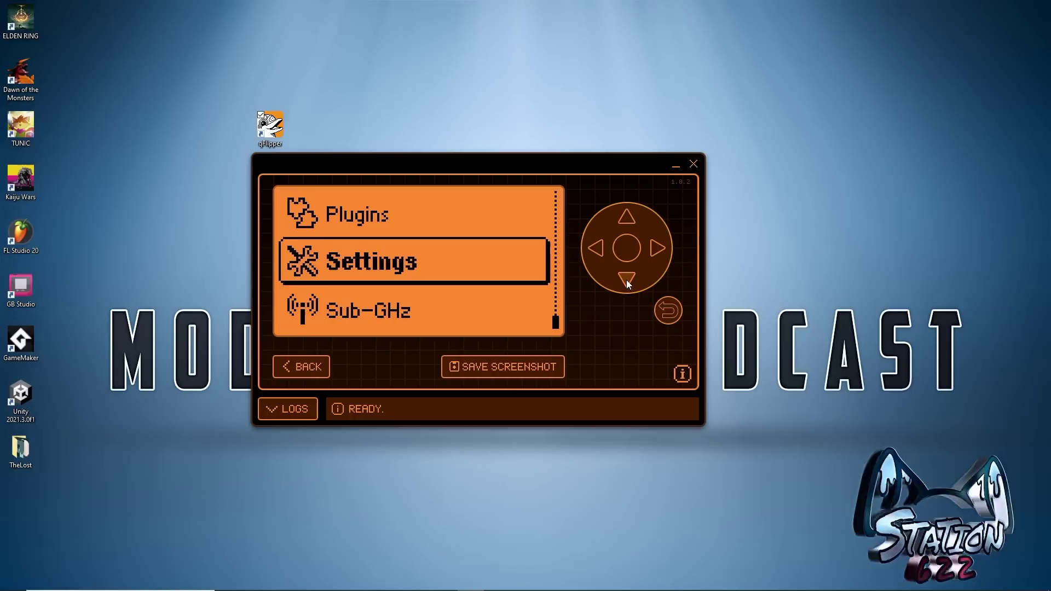
pyautogui.click(626, 281)
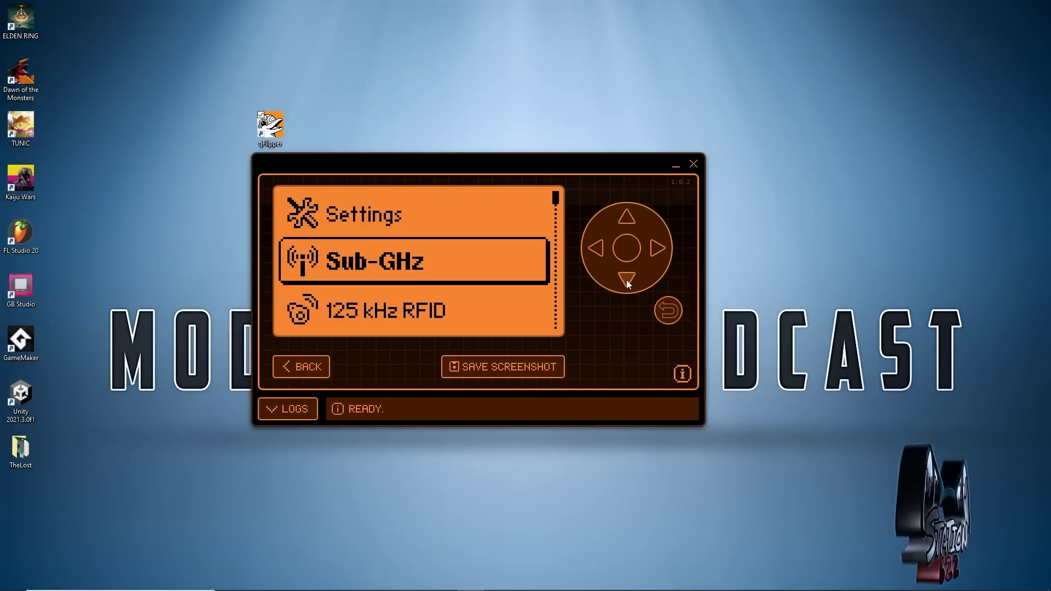
# - Open the Plugins entry of the Flipper's main menu to view its plugins
pyautogui.click(622, 217)
pyautogui.click(622, 217)
pyautogui.click(629, 246)
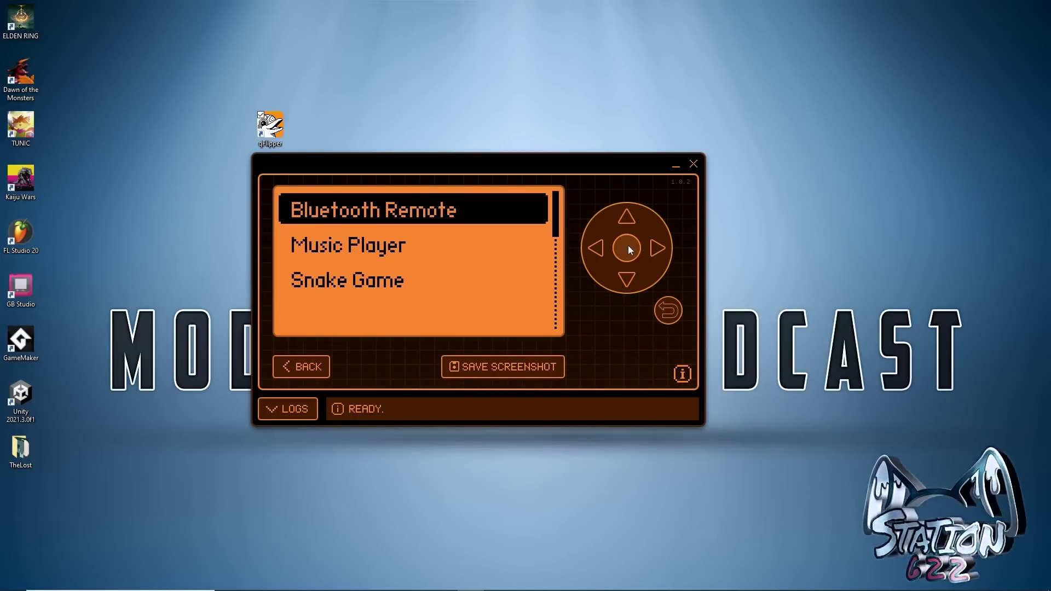
# - Open the TVs remote from the Universal Library of the Flipper's Infrared app
pyautogui.click(627, 220)
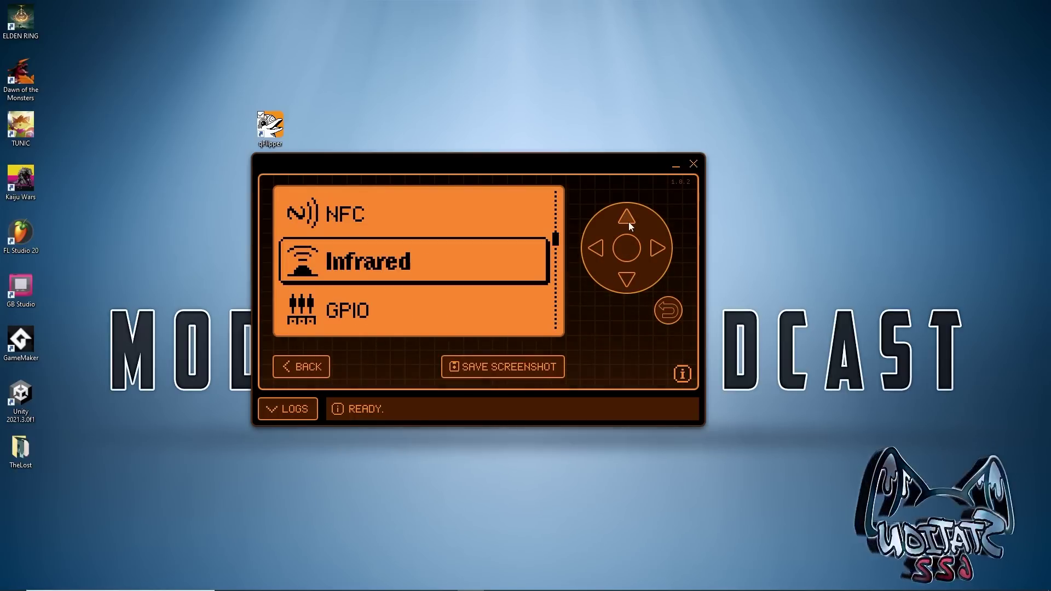
pyautogui.click(627, 253)
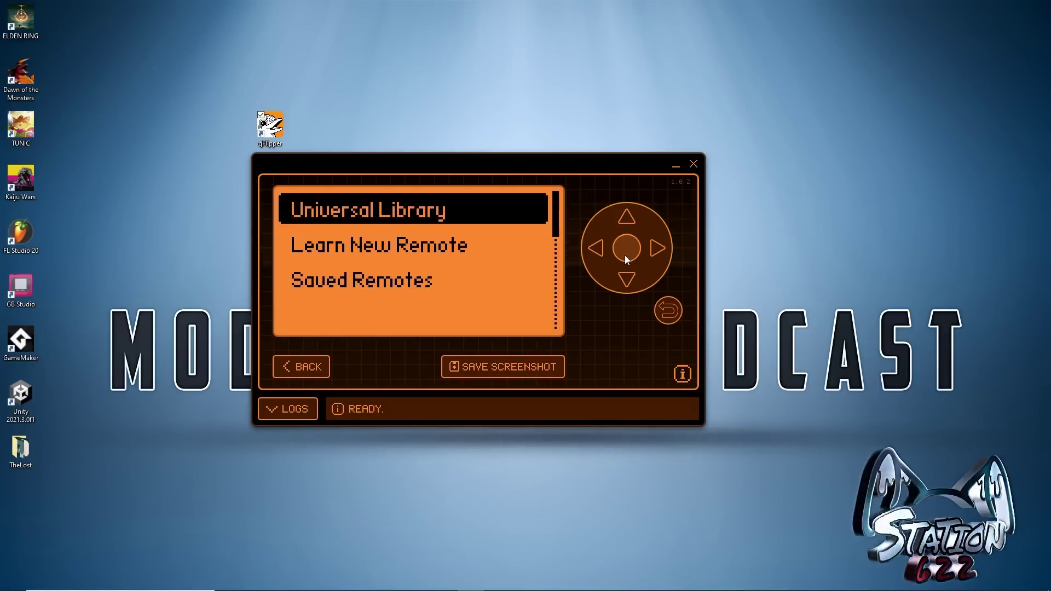
pyautogui.click(626, 251)
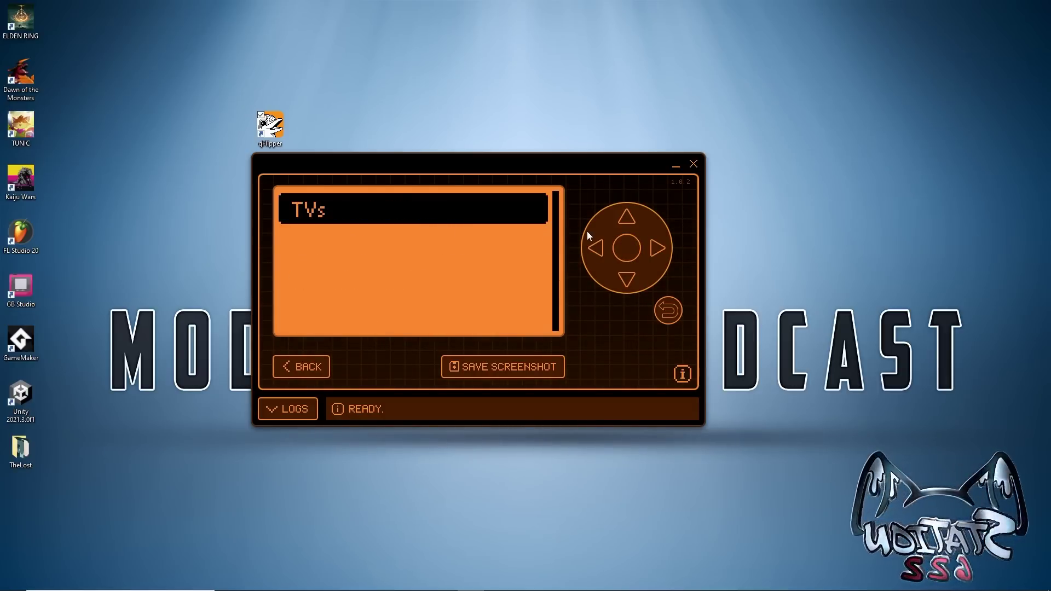
pyautogui.click(622, 249)
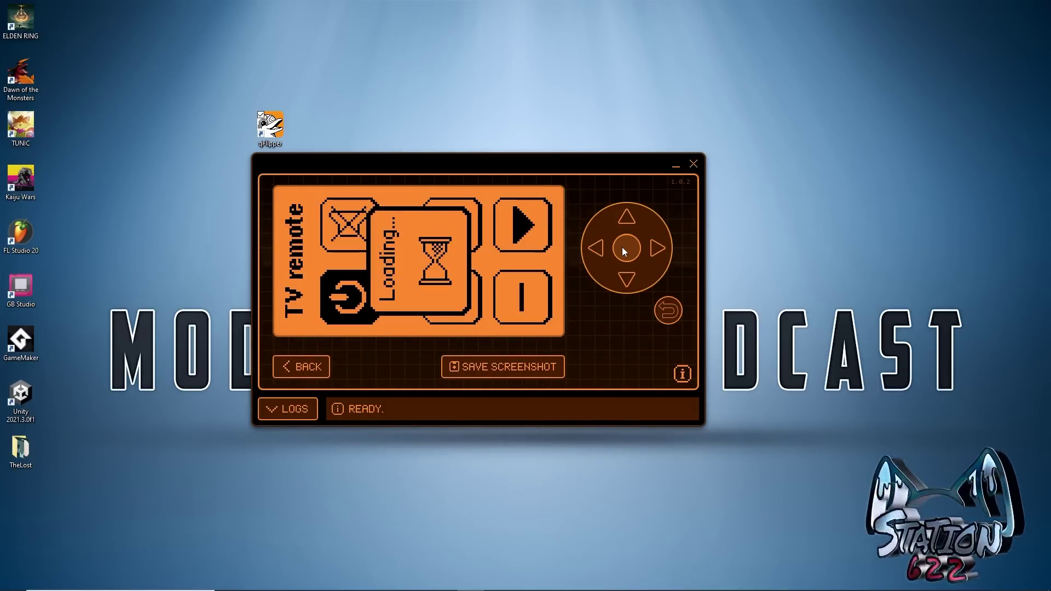
# - Look over the mute, power and volume buttons of the TV remote, and return to the Infrared menu
pyautogui.click(629, 219)
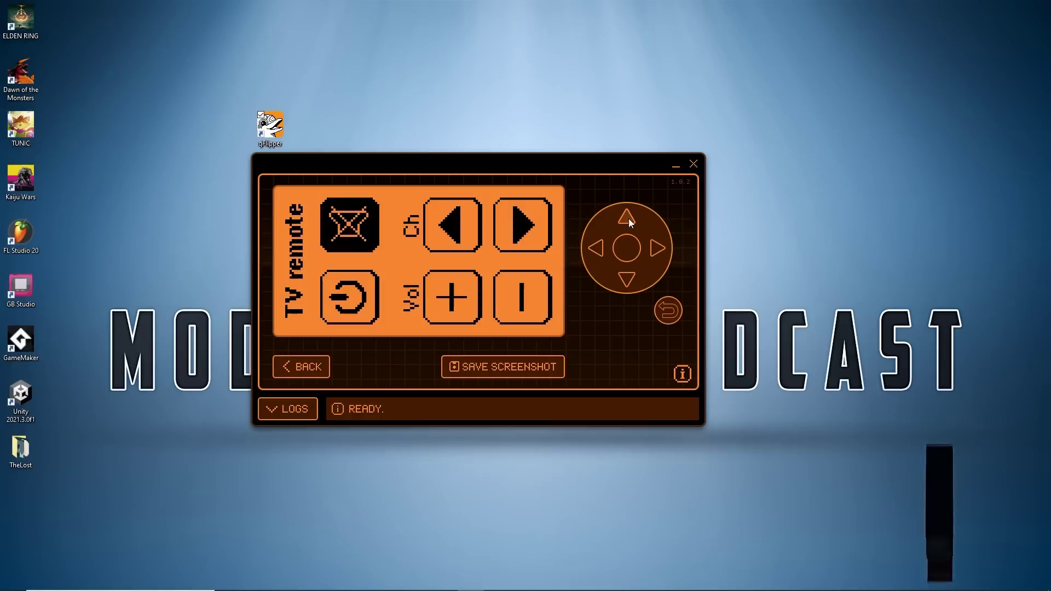
pyautogui.click(627, 281)
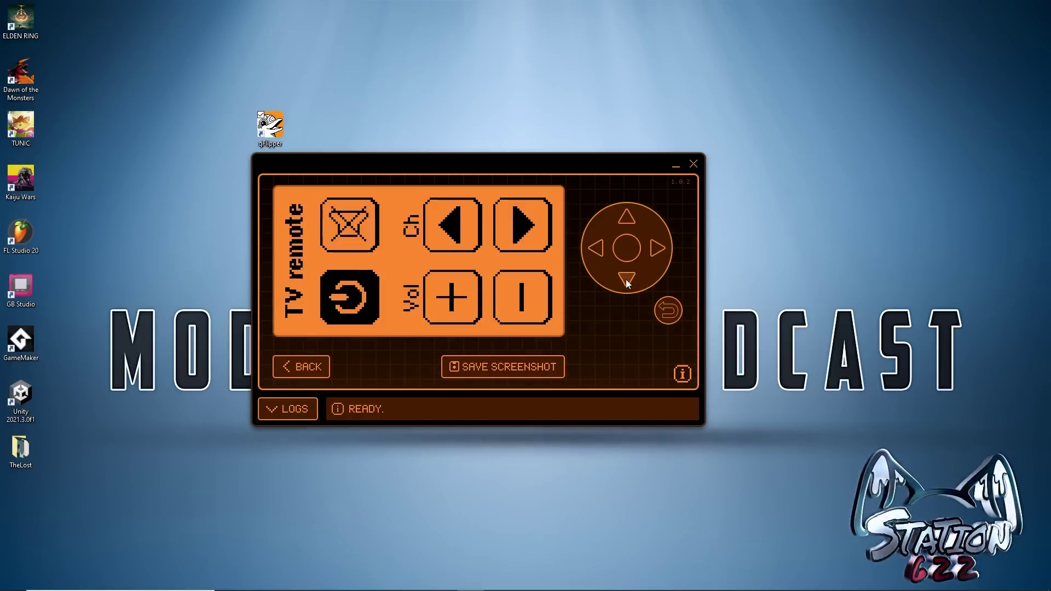
pyautogui.click(657, 250)
pyautogui.click(656, 248)
pyautogui.click(601, 250)
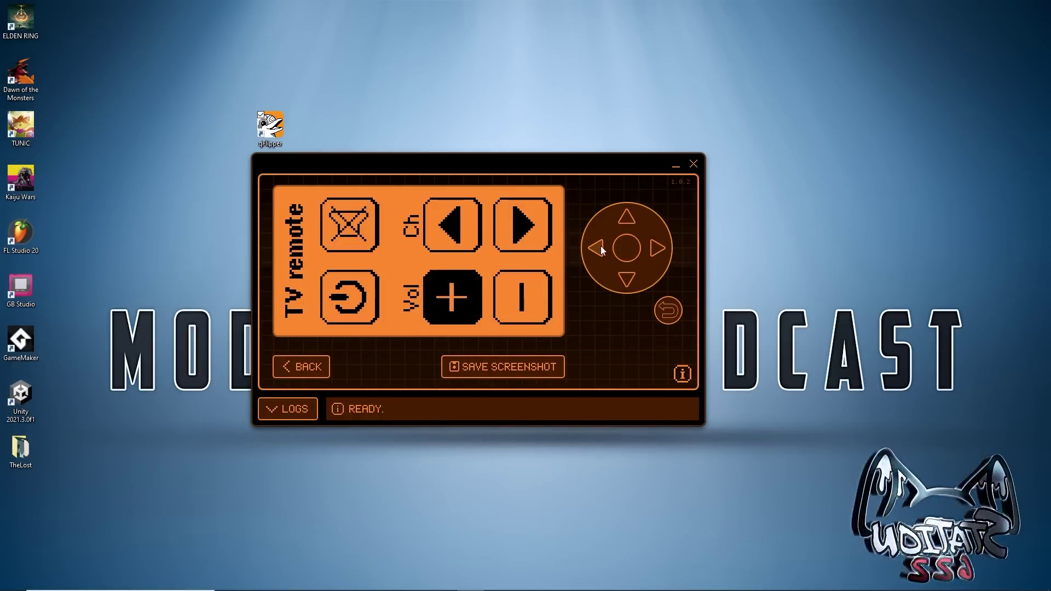
pyautogui.click(601, 251)
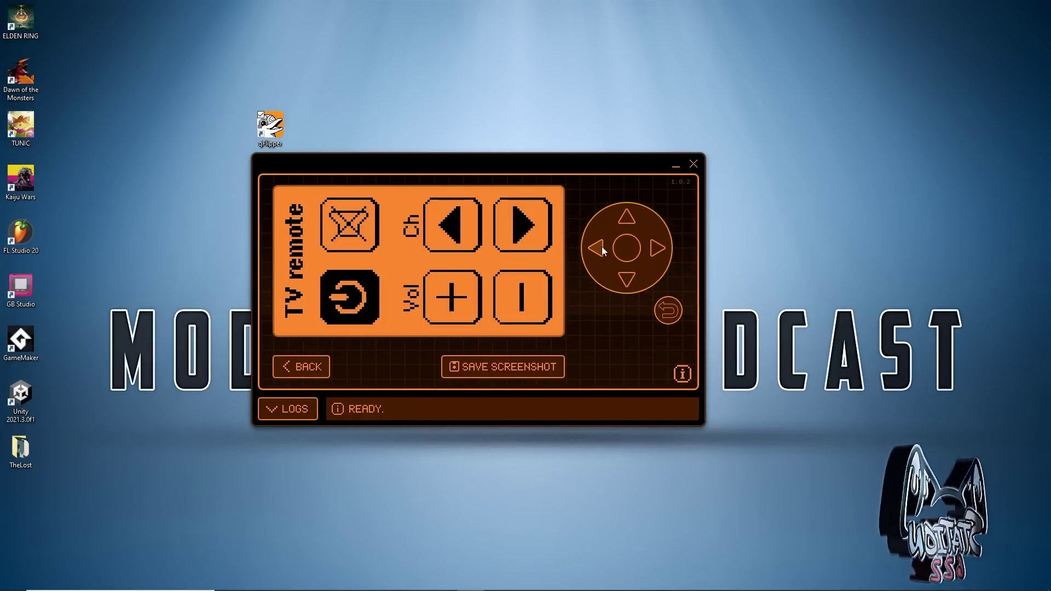
pyautogui.click(671, 311)
pyautogui.click(671, 311)
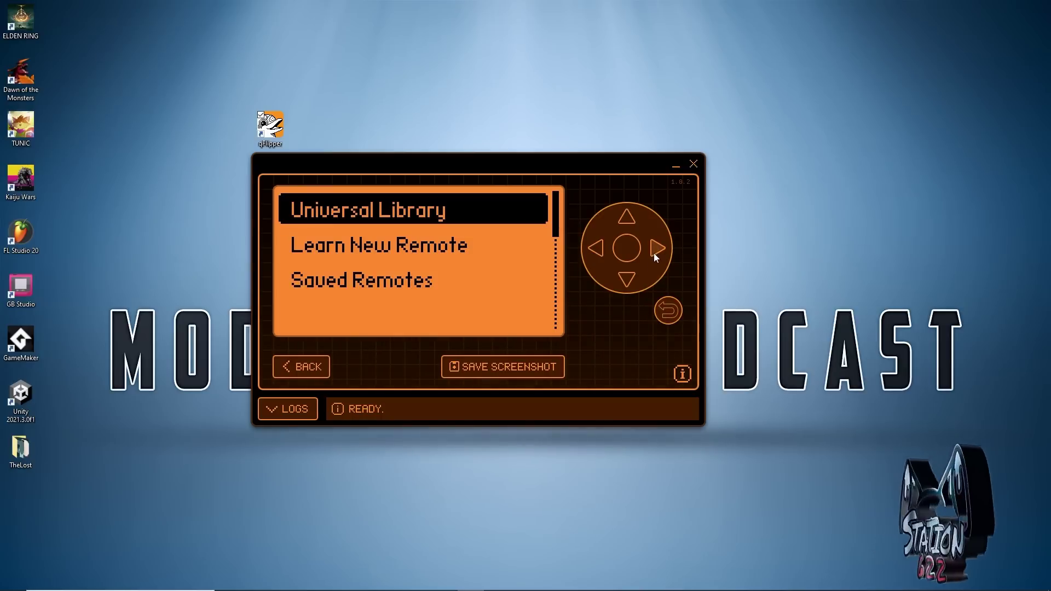
# - Learn a new infrared remote signal and choose to save the captured NEC signal
pyautogui.click(630, 278)
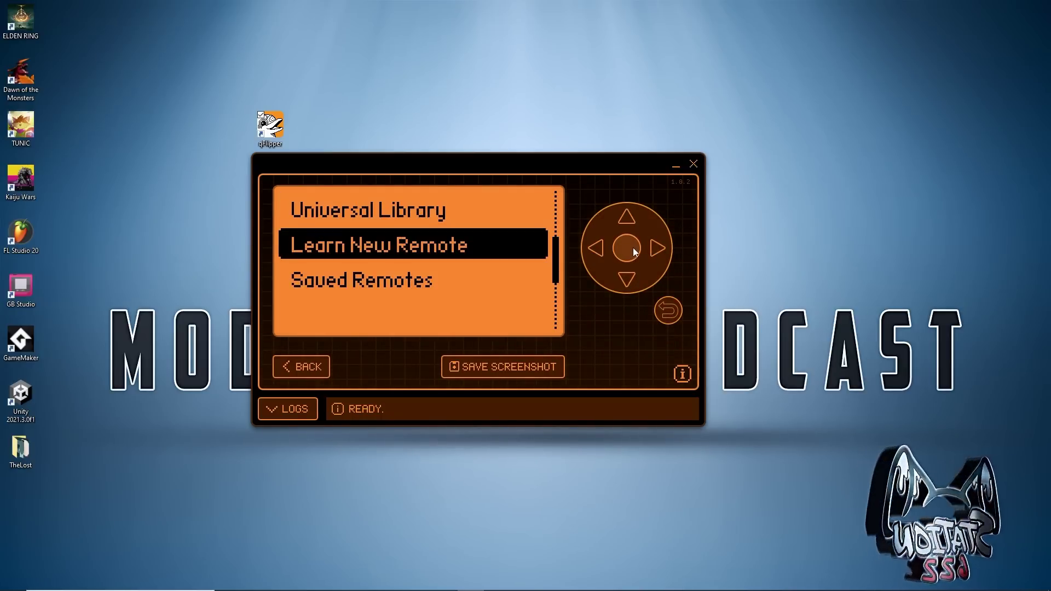
pyautogui.click(633, 251)
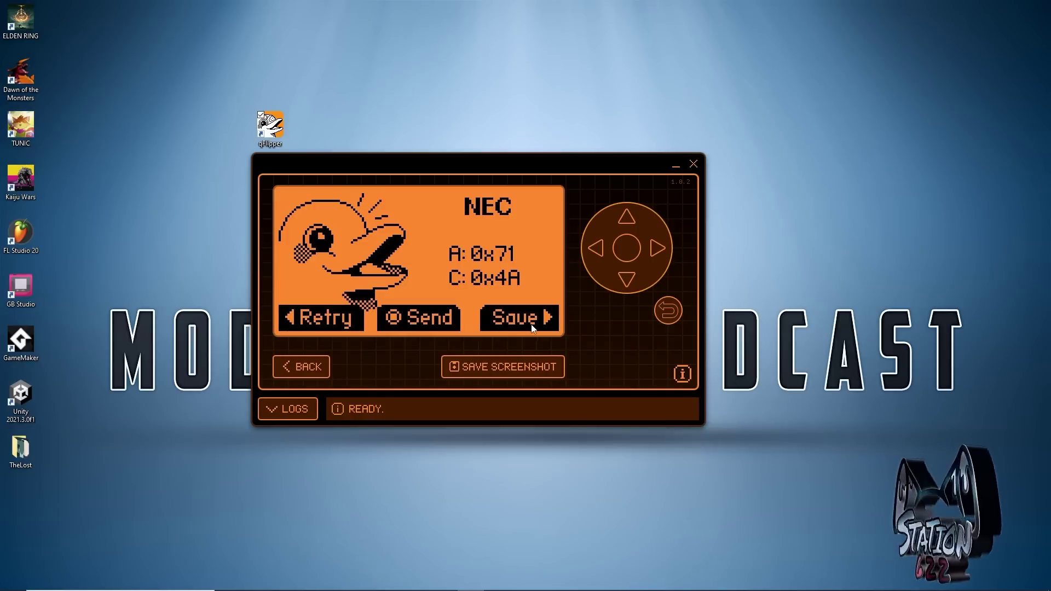
pyautogui.click(658, 247)
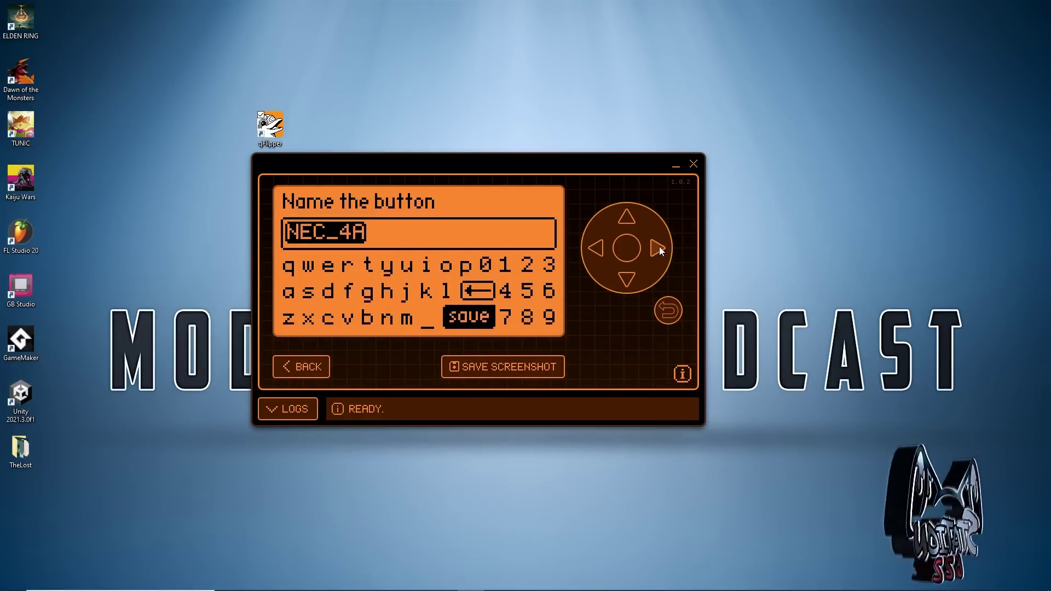
# - Replace the suggested button name with "Retro", entering the letters on the Flipper's on-screen keyboard
pyautogui.click(623, 220)
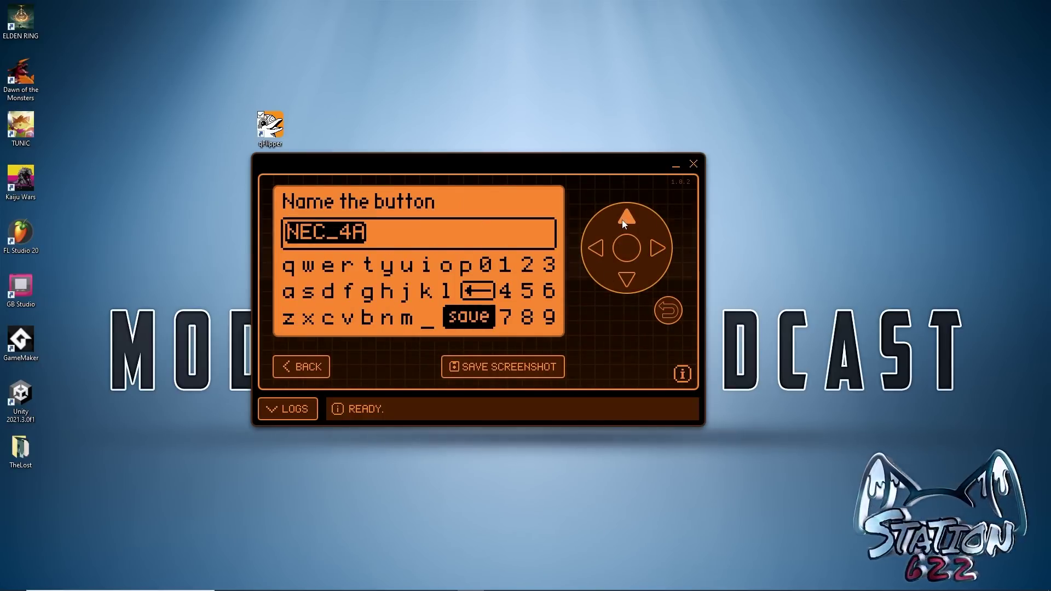
pyautogui.click(629, 249)
pyautogui.click(595, 252)
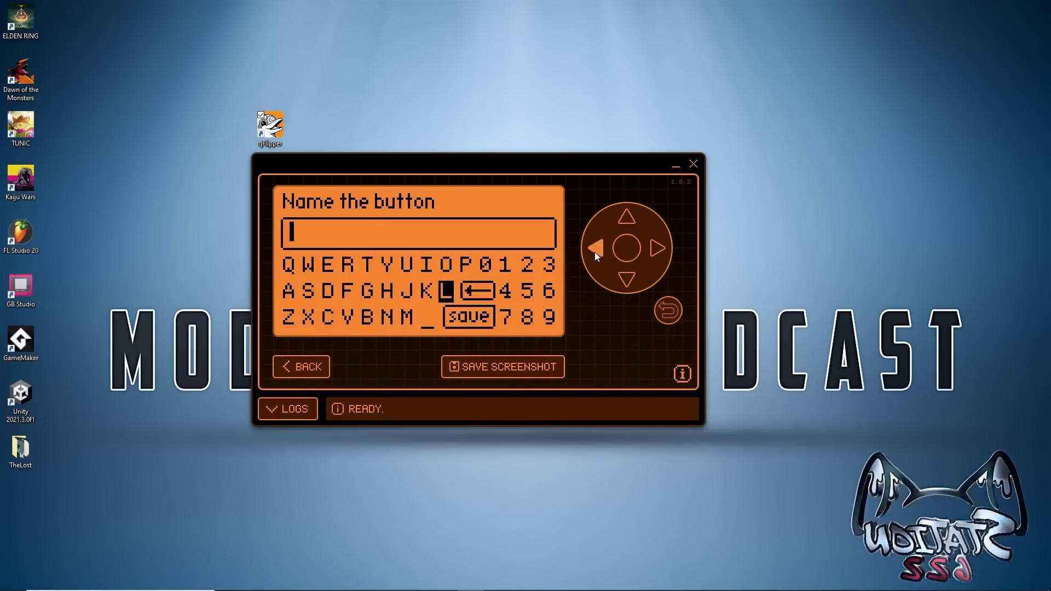
pyautogui.click(595, 252)
pyautogui.click(594, 252)
pyautogui.click(595, 252)
pyautogui.click(595, 252)
pyautogui.click(595, 252)
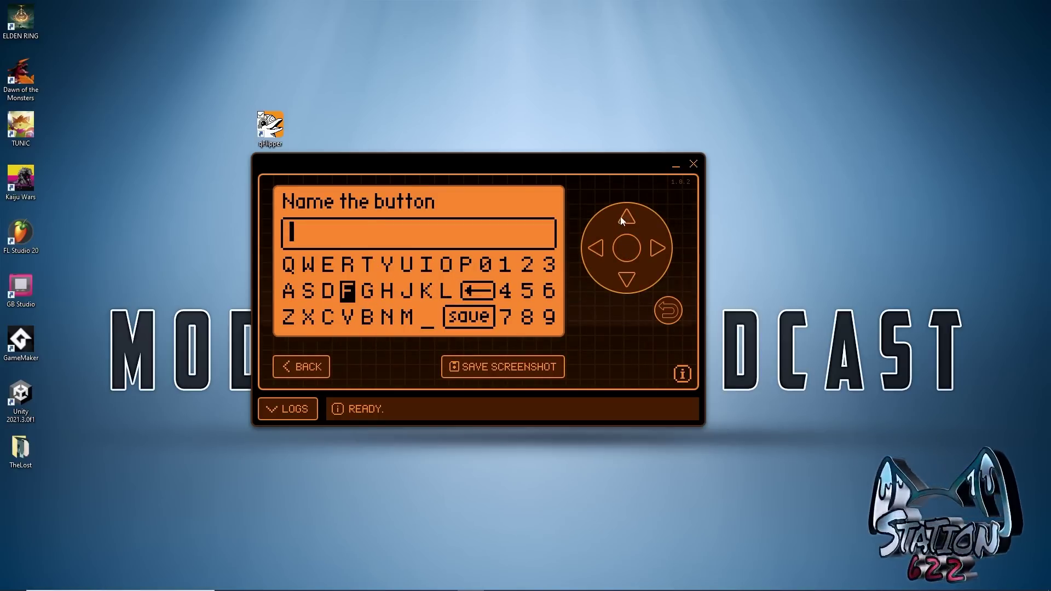
pyautogui.click(621, 217)
pyautogui.click(625, 248)
pyautogui.click(595, 252)
pyautogui.click(626, 248)
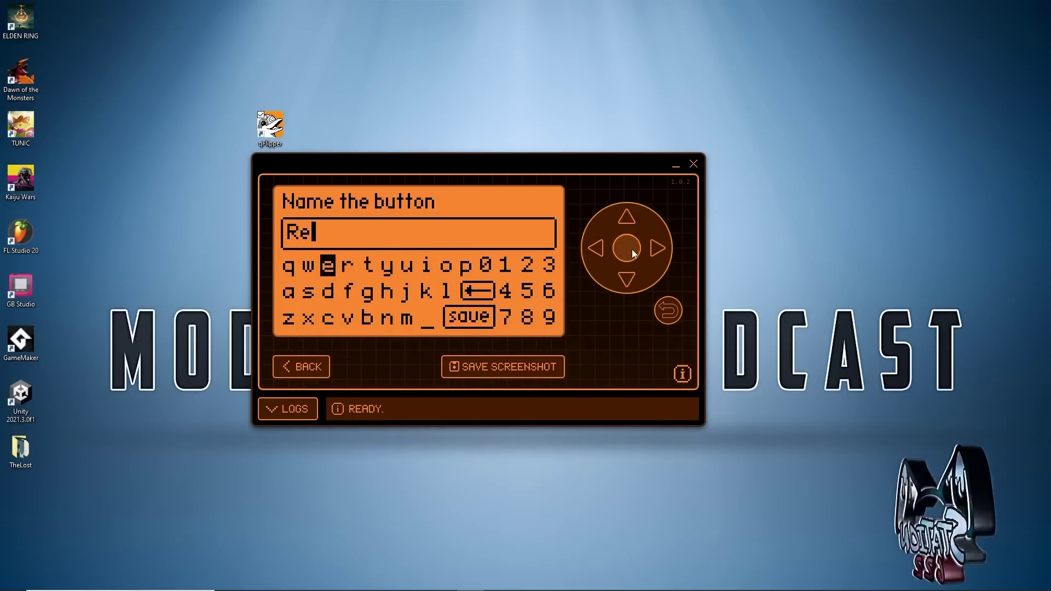
pyautogui.click(657, 249)
pyautogui.click(657, 248)
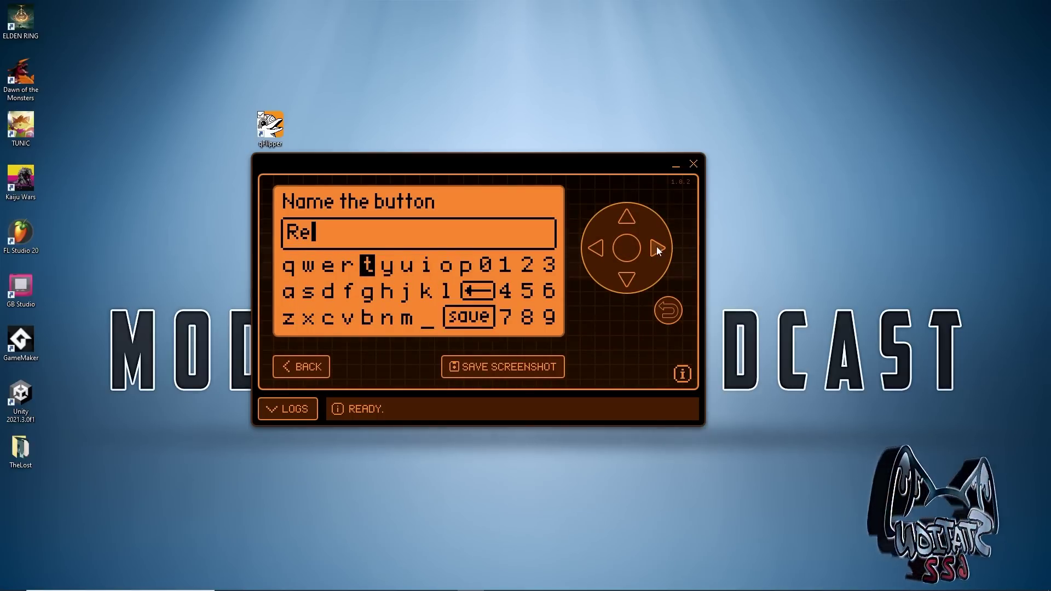
pyautogui.click(626, 248)
pyautogui.click(597, 252)
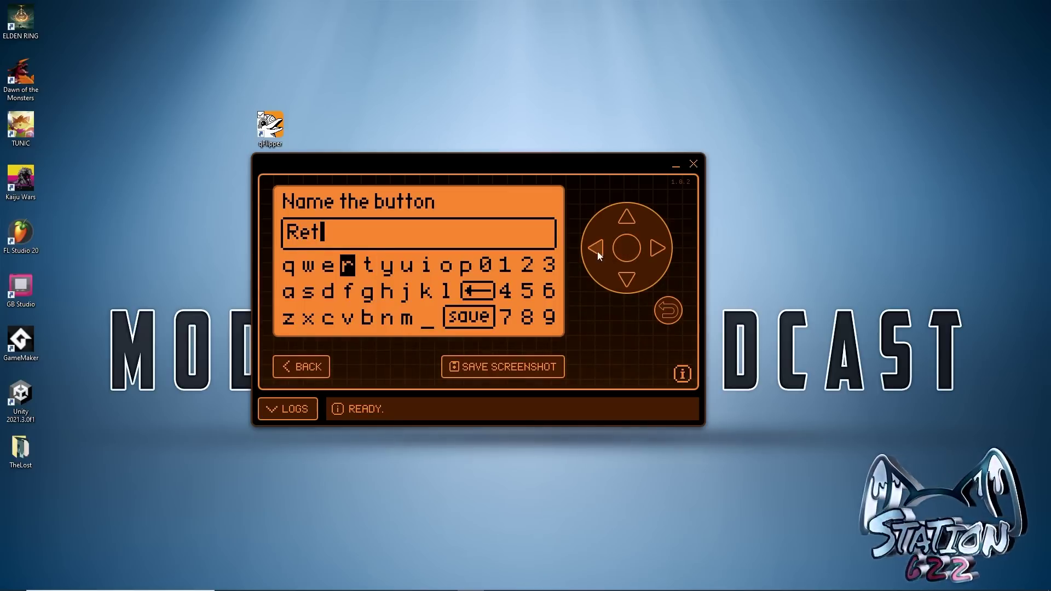
pyautogui.click(662, 248)
pyautogui.click(662, 247)
pyautogui.click(662, 248)
pyautogui.click(662, 248)
pyautogui.click(663, 248)
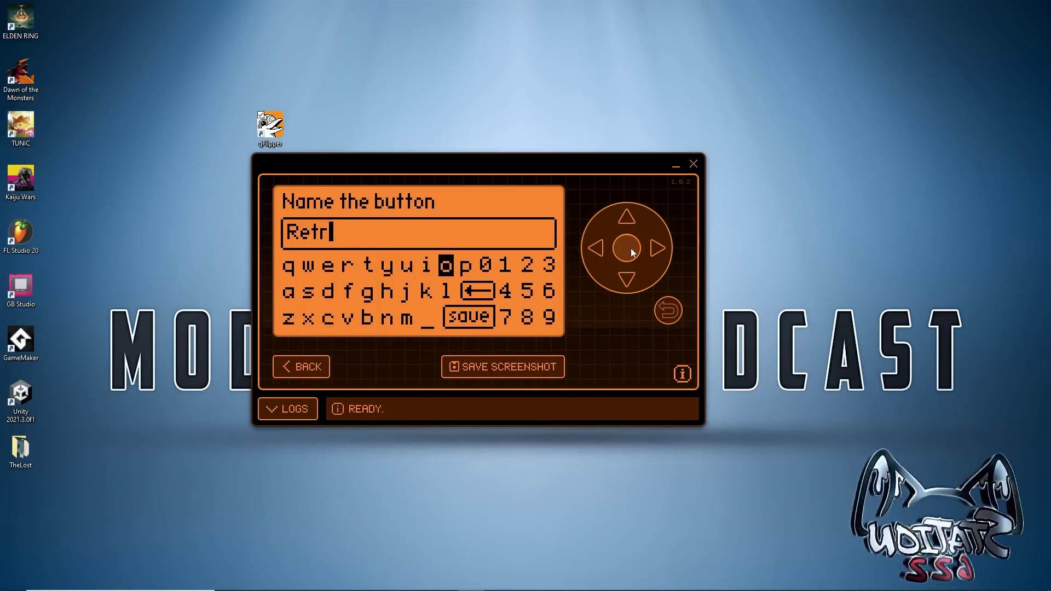
pyautogui.click(632, 252)
# - Add an underscore after "Retro", complete the button name so it starts with "Retro_tu_p", and save the button
pyautogui.click(627, 281)
pyautogui.click(628, 281)
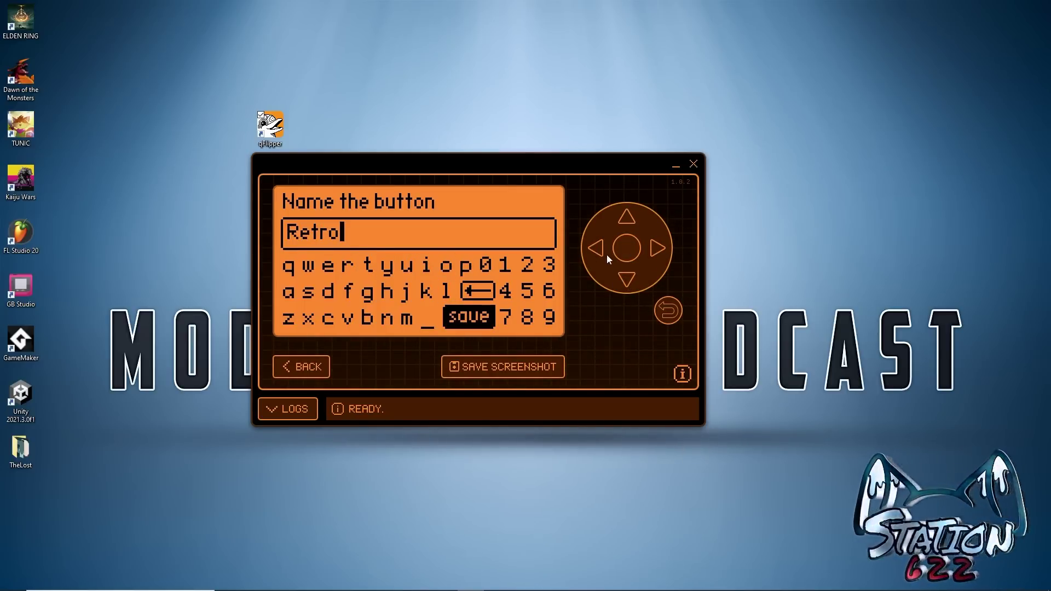
pyautogui.click(600, 247)
pyautogui.click(623, 247)
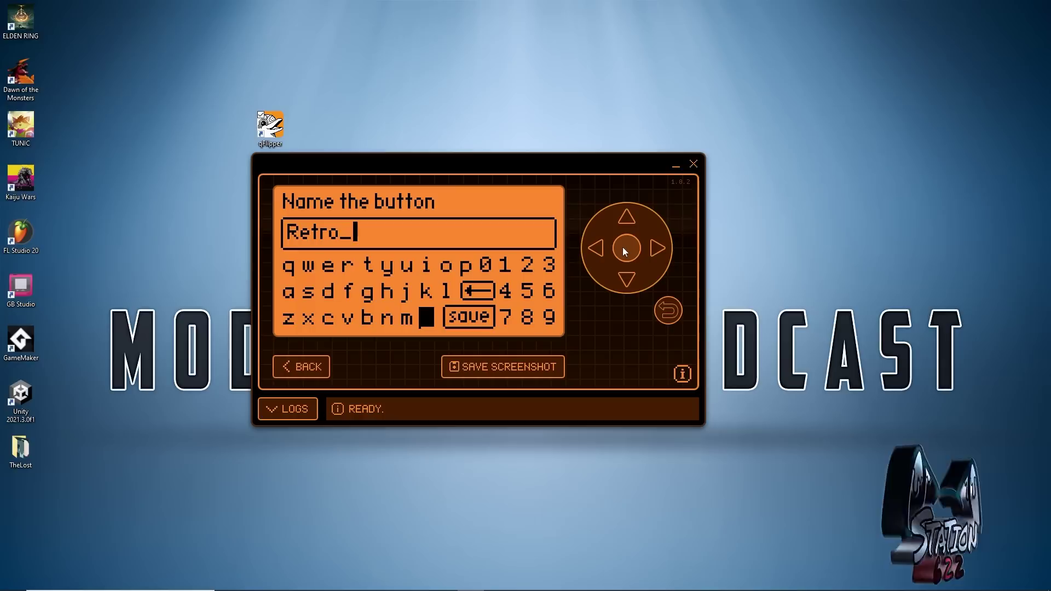
pyautogui.click(626, 216)
pyautogui.click(593, 249)
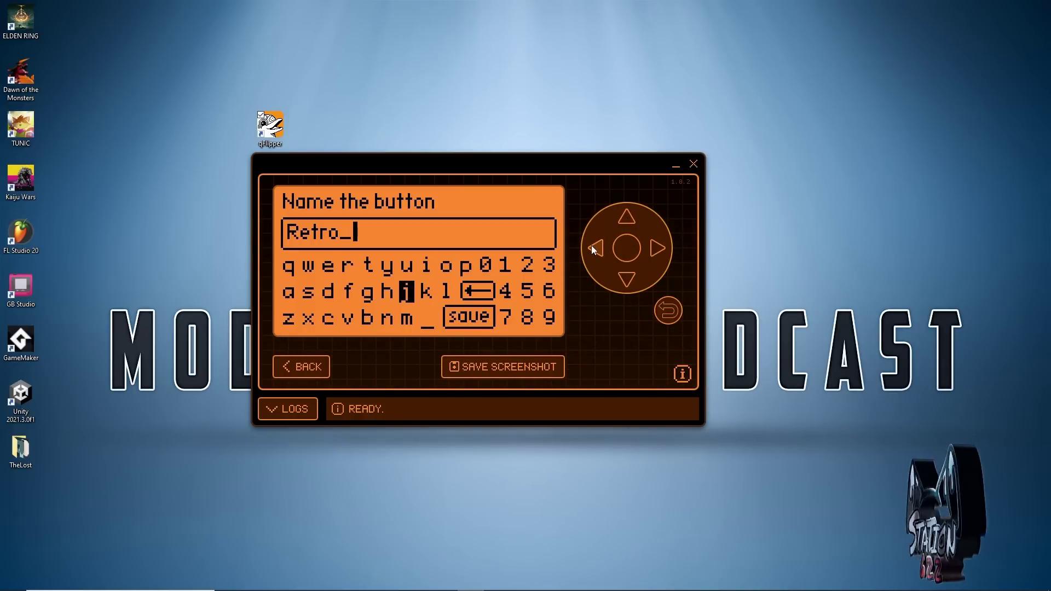
pyautogui.click(592, 247)
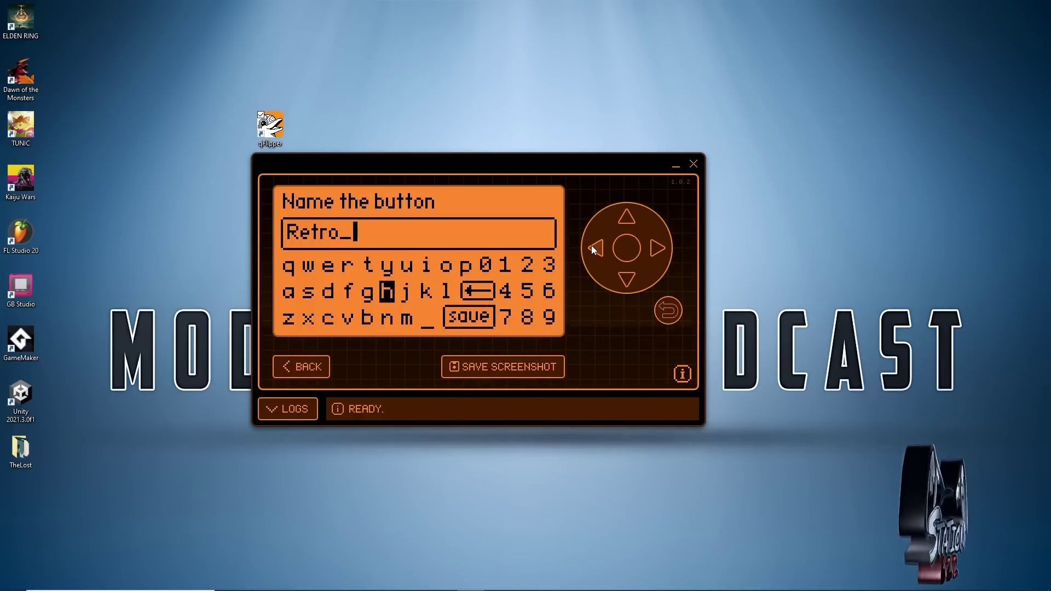
pyautogui.click(628, 249)
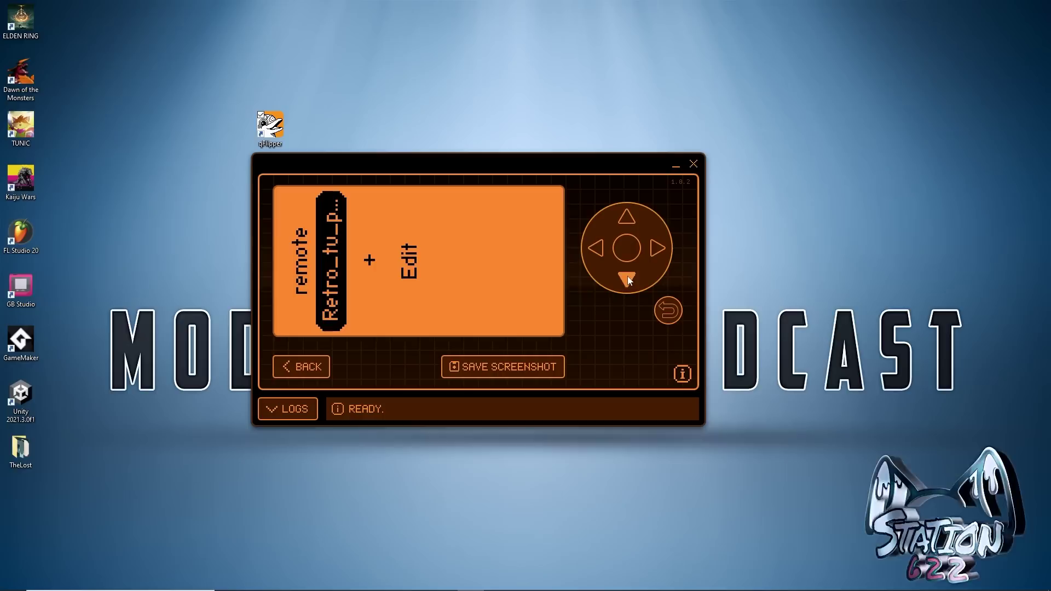
# - Rename the new remote to "retrotu" through its edit options and save the name
pyautogui.click(657, 250)
pyautogui.click(630, 248)
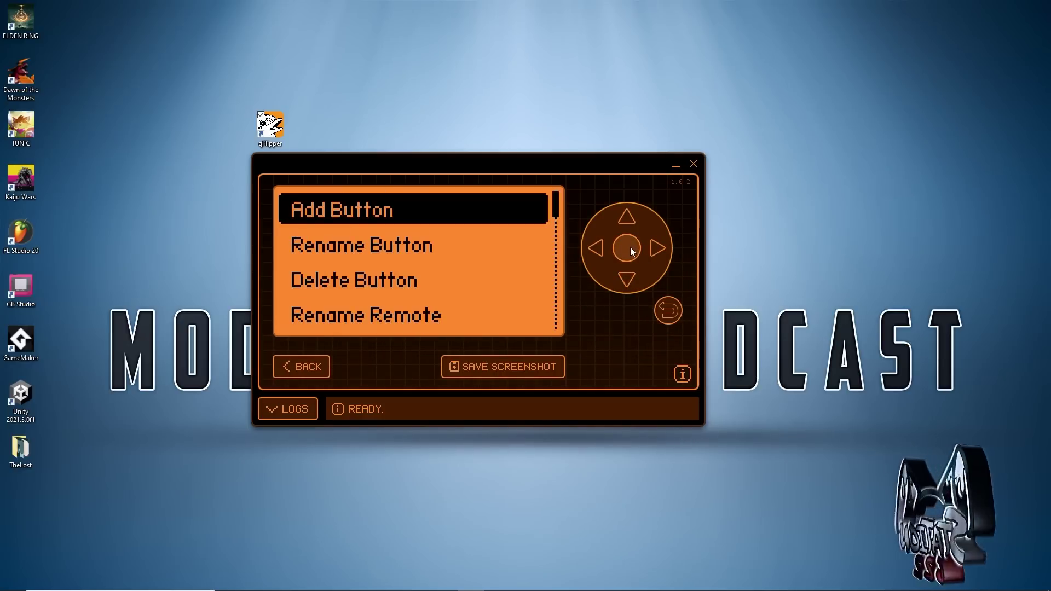
pyautogui.click(626, 278)
pyautogui.click(626, 278)
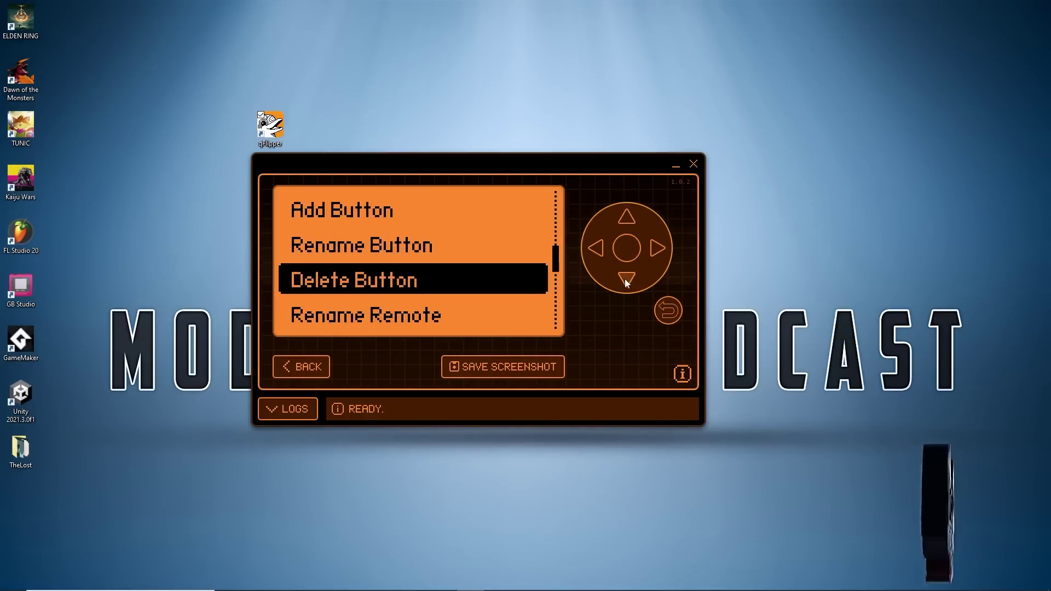
pyautogui.click(626, 278)
pyautogui.click(630, 248)
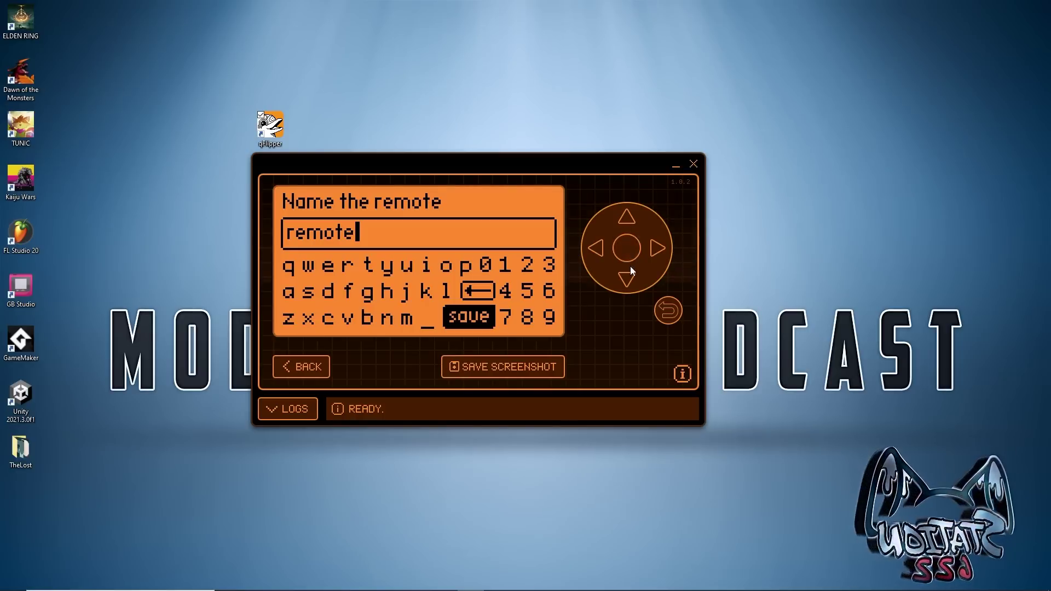
pyautogui.click(630, 218)
pyautogui.click(629, 245)
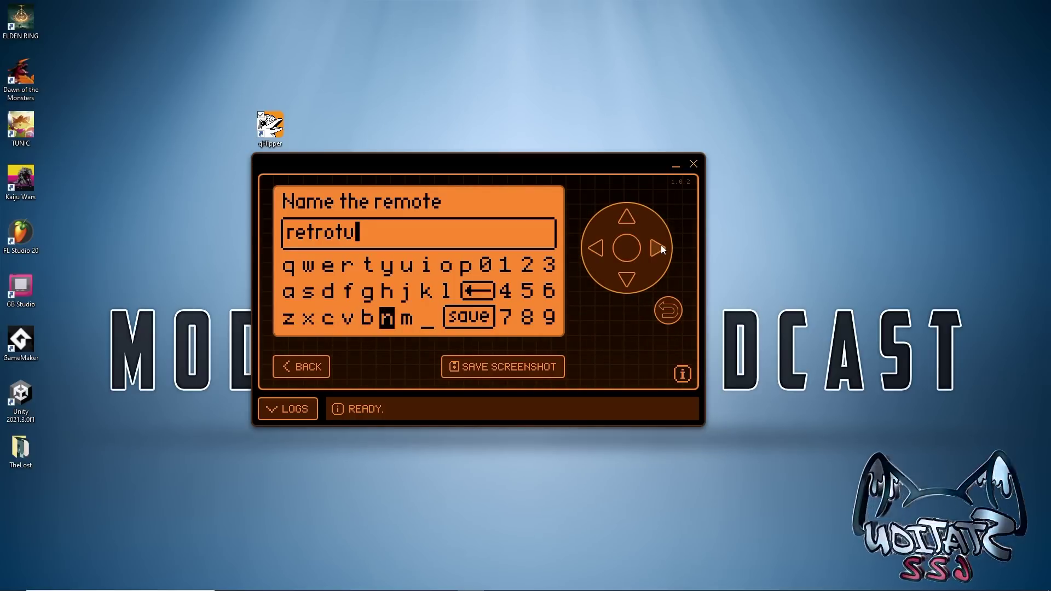
pyautogui.click(661, 246)
pyautogui.click(662, 245)
pyautogui.click(661, 245)
pyautogui.click(626, 250)
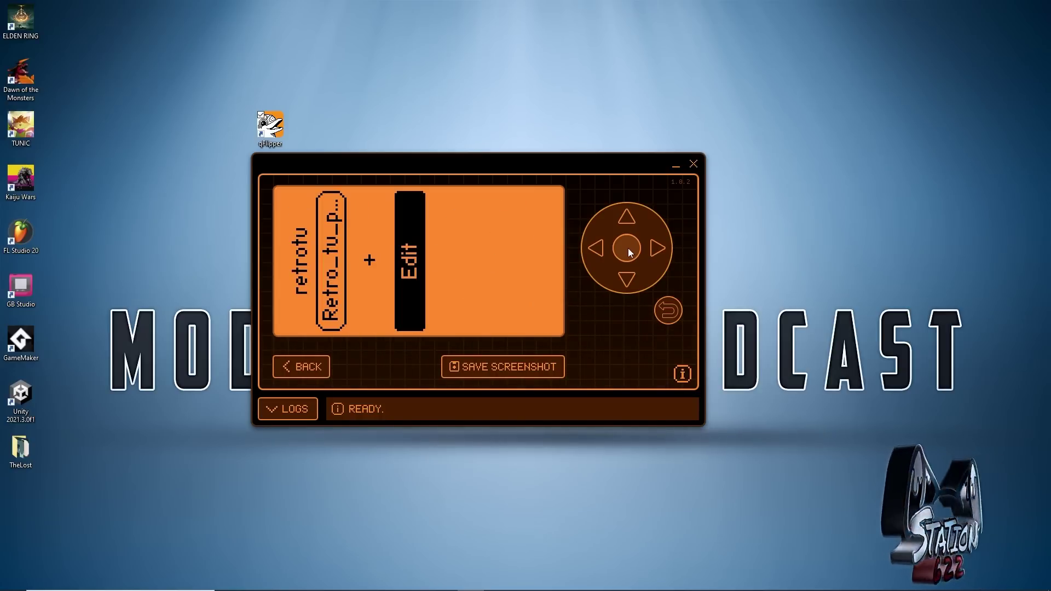
# - Send the saved "Retro_tu_p" signal from the retrotu remote, and return to the Flipper's main menu
pyautogui.click(598, 249)
pyautogui.click(597, 249)
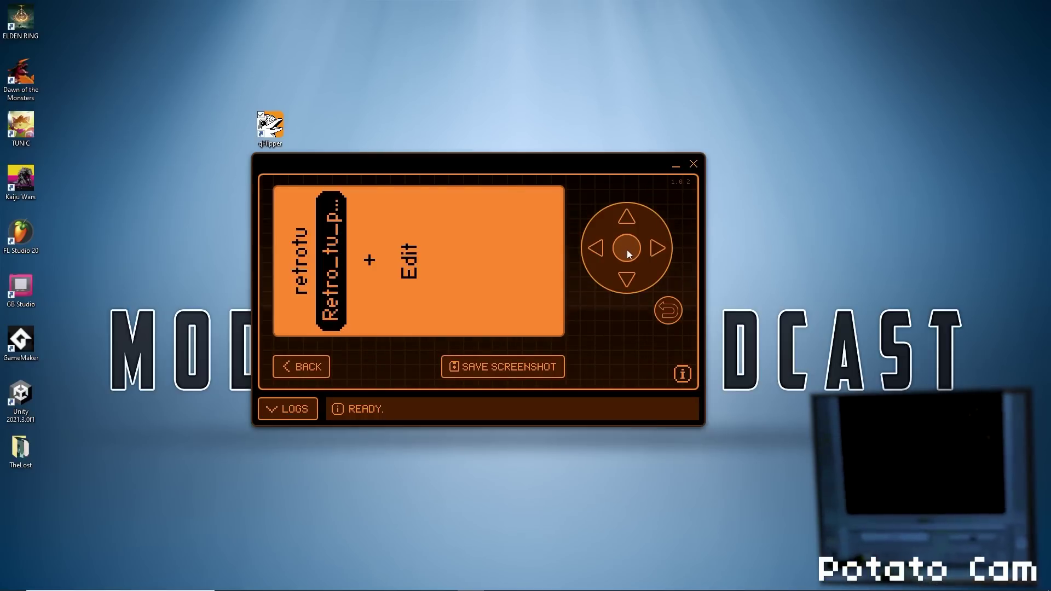
pyautogui.press('BackSpace')
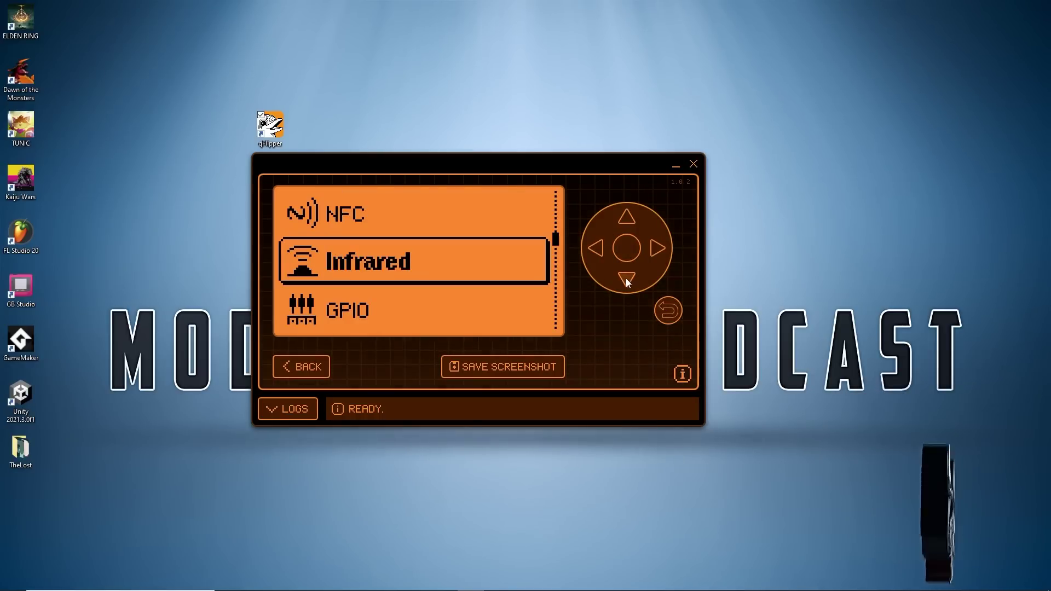
# - Open the Flipper's NFC app and read an NFC card
pyautogui.click(627, 216)
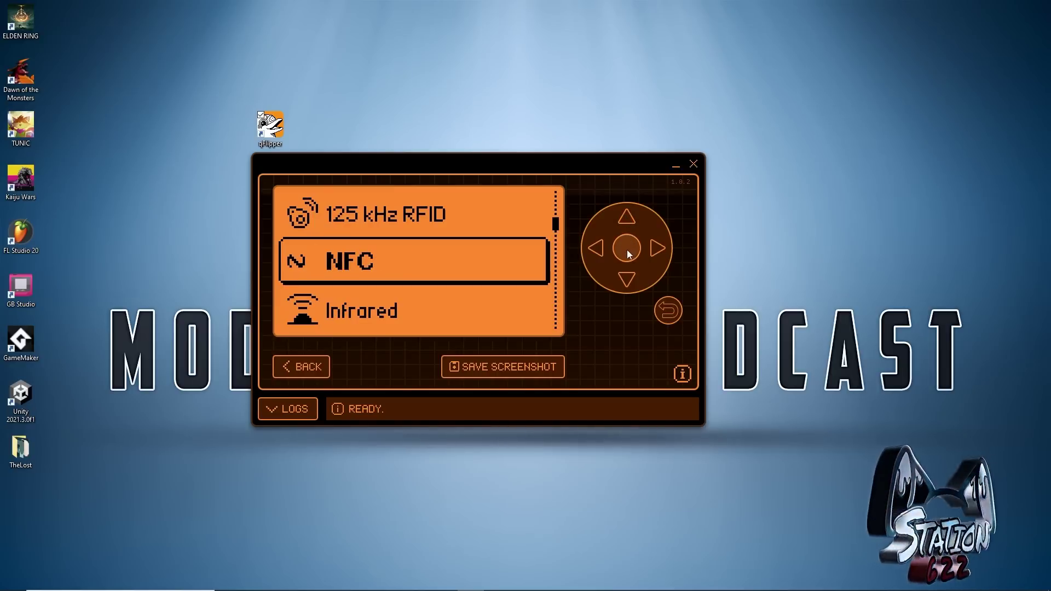
pyautogui.click(627, 249)
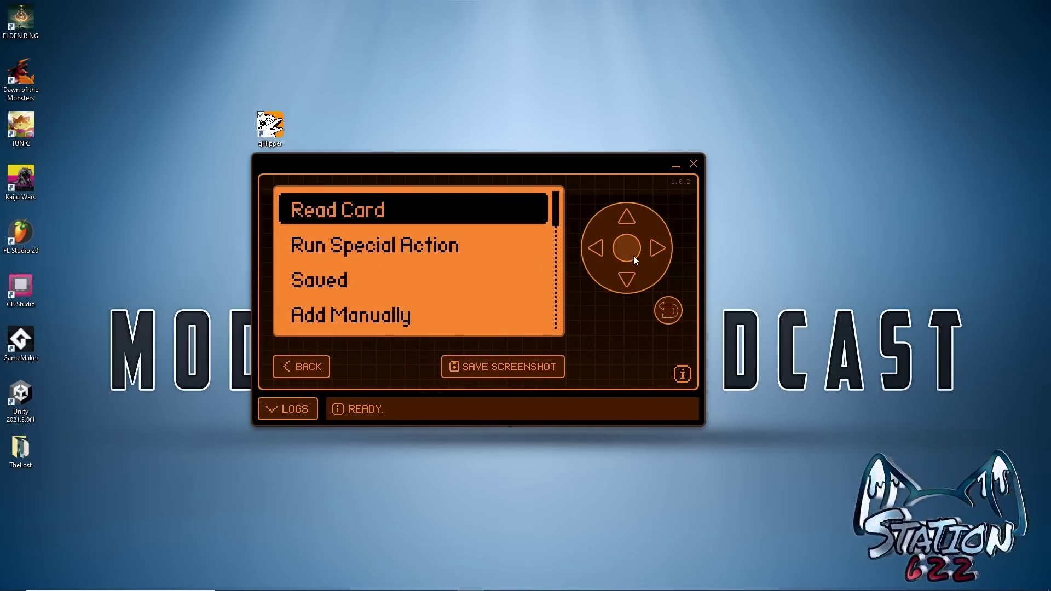
pyautogui.click(628, 250)
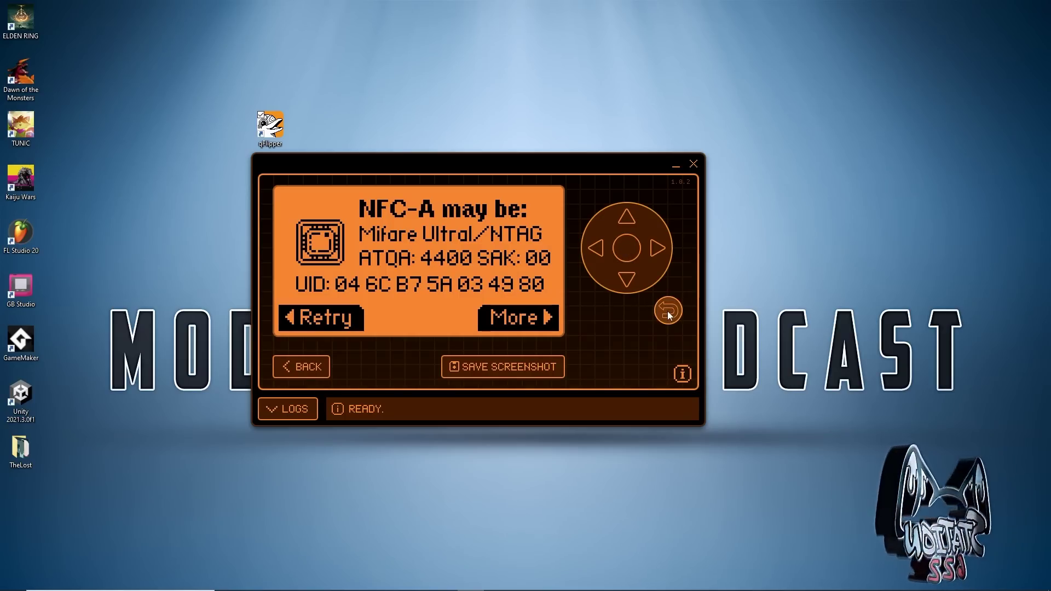
# - Look through the further actions for the read NFC card, such as Emulate UID and Save UID
pyautogui.click(660, 248)
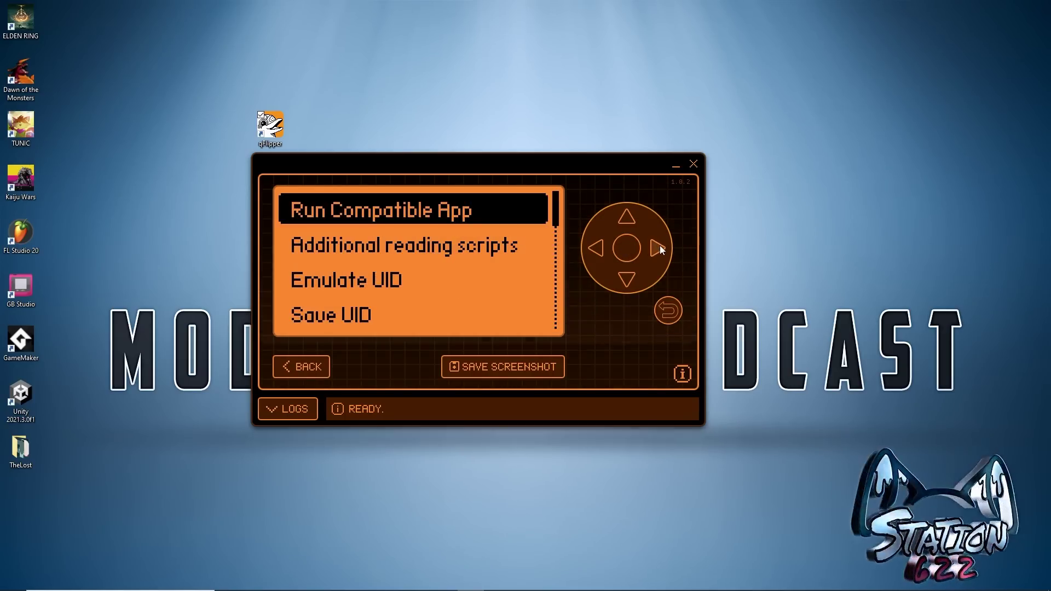
pyautogui.click(628, 281)
pyautogui.click(627, 281)
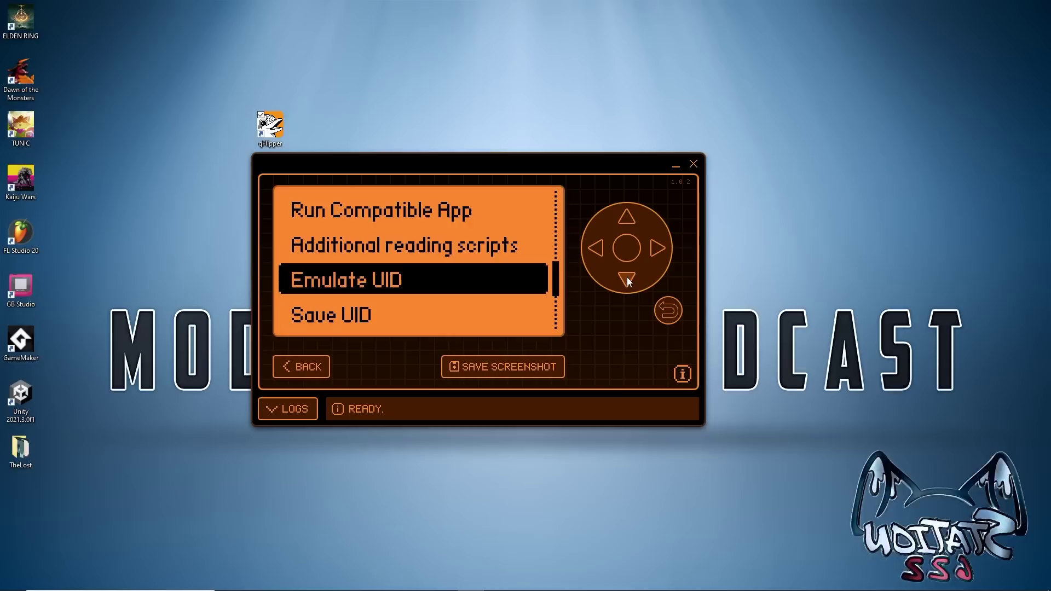
pyautogui.click(627, 280)
pyautogui.click(627, 280)
pyautogui.click(626, 277)
pyautogui.click(627, 277)
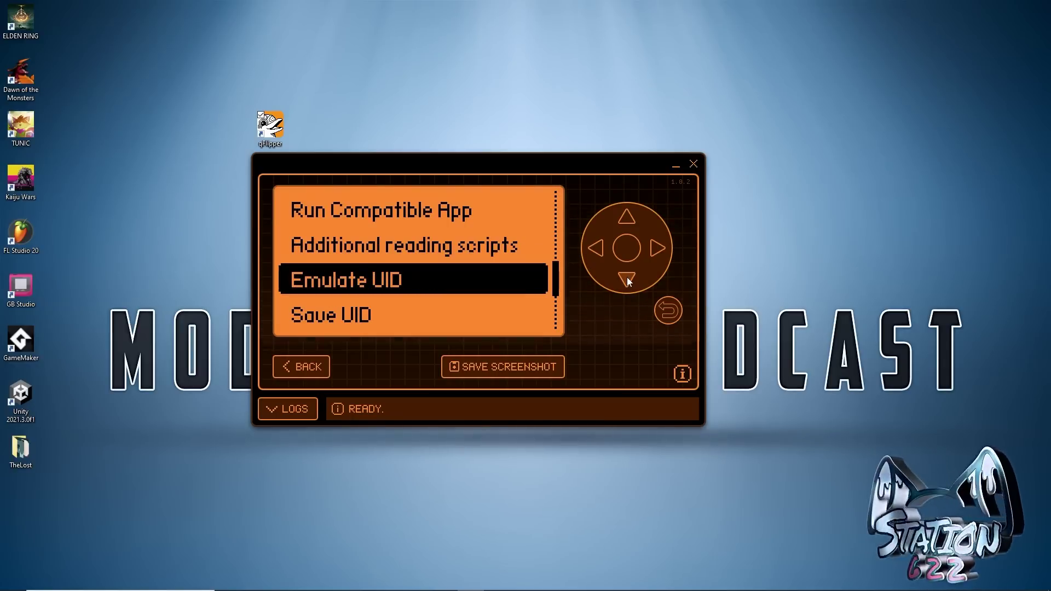
pyautogui.click(627, 277)
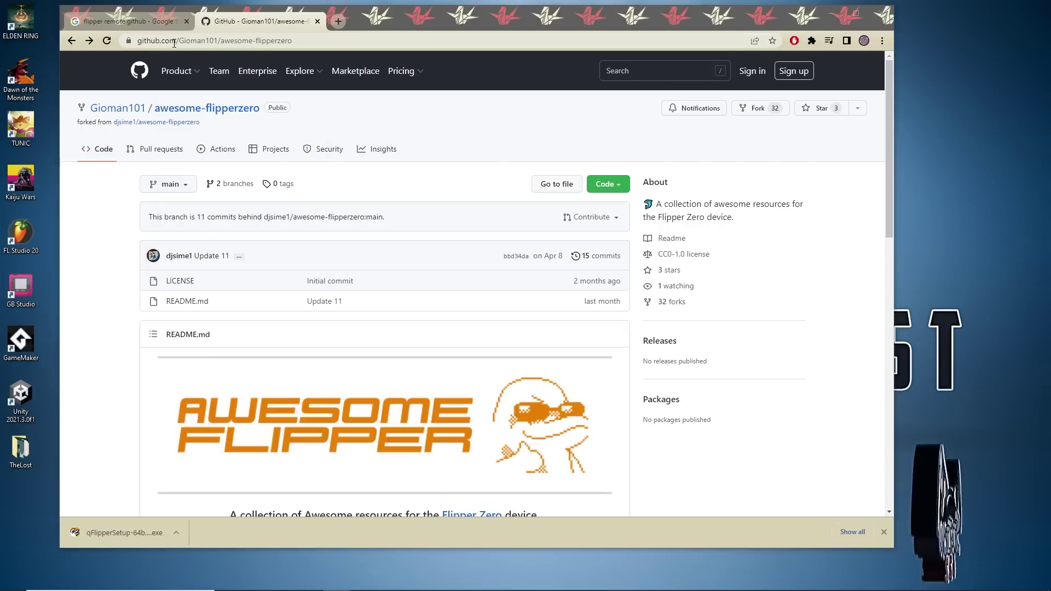
# - Look over the address of the awesome-flipperzero GitHub repository and the resource links in its README
pyautogui.moveTo(174, 43); pyautogui.dragTo(323, 41)
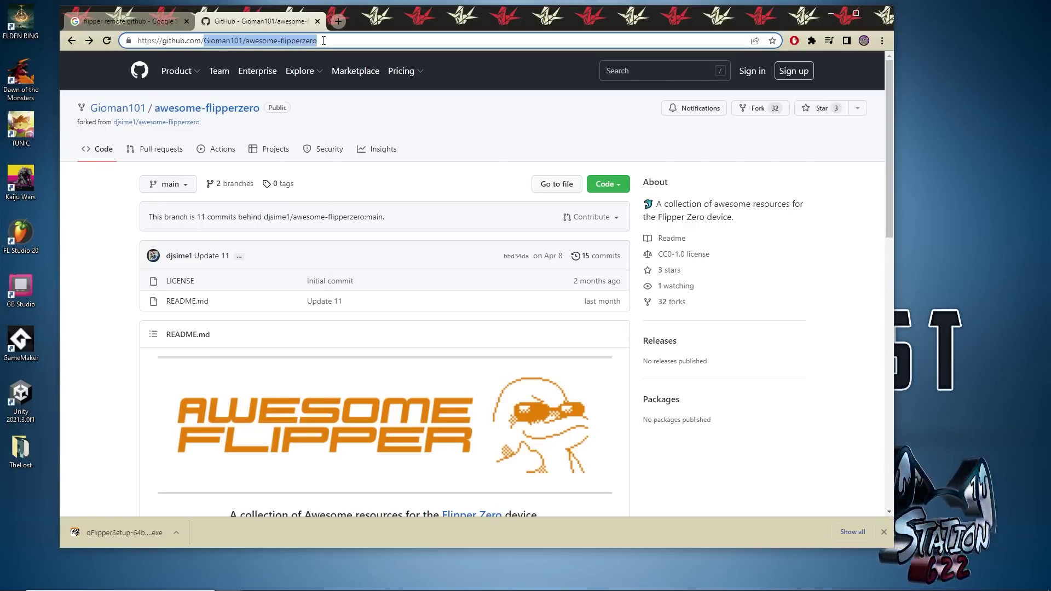
pyautogui.click(83, 284)
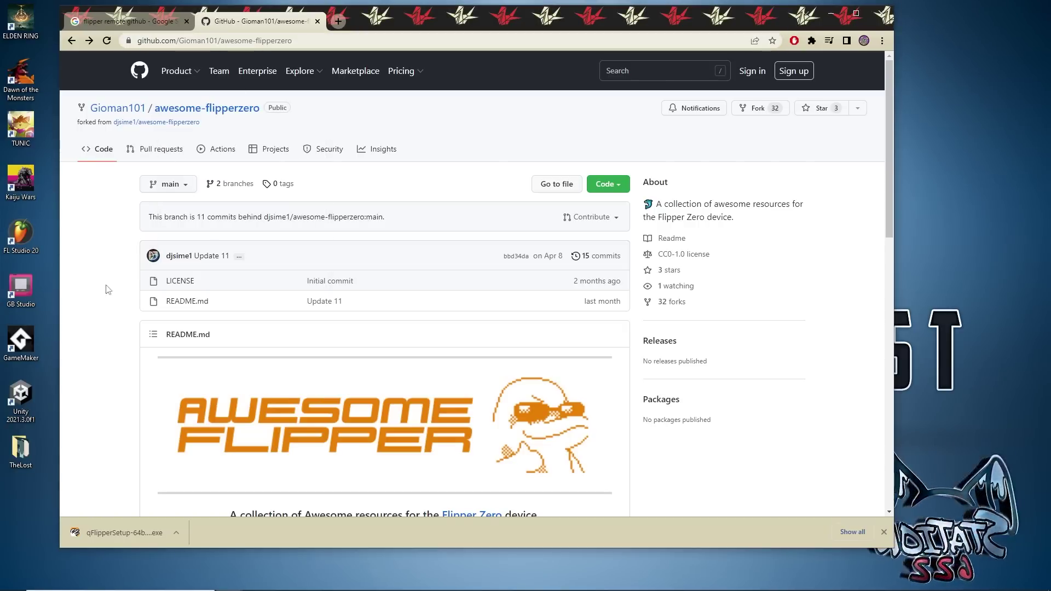
pyautogui.scroll(-2, 106, 289)
pyautogui.scroll(-5, 109, 280)
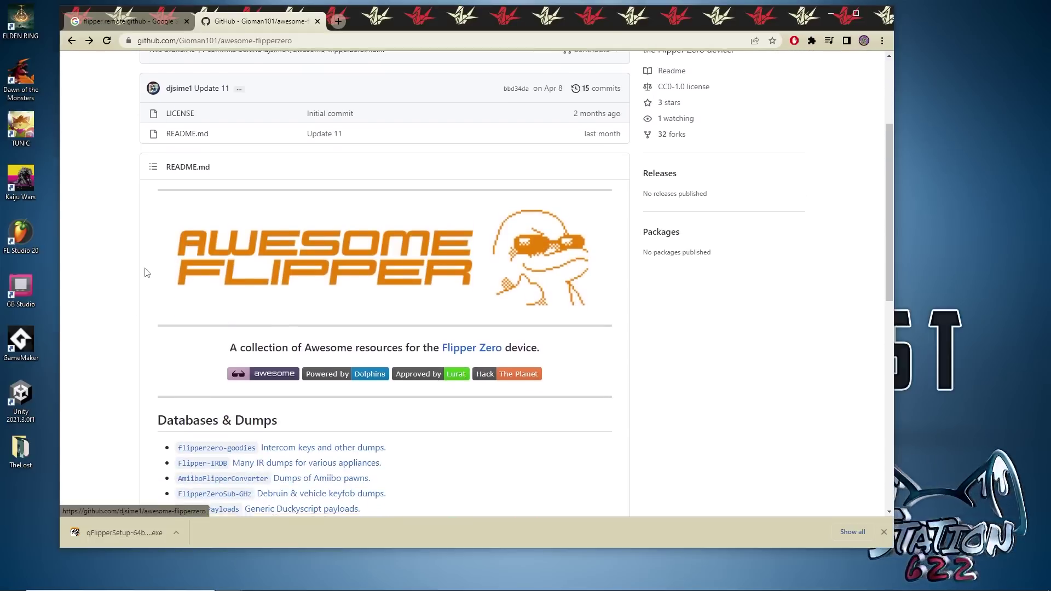
pyautogui.scroll(-1, 86, 271)
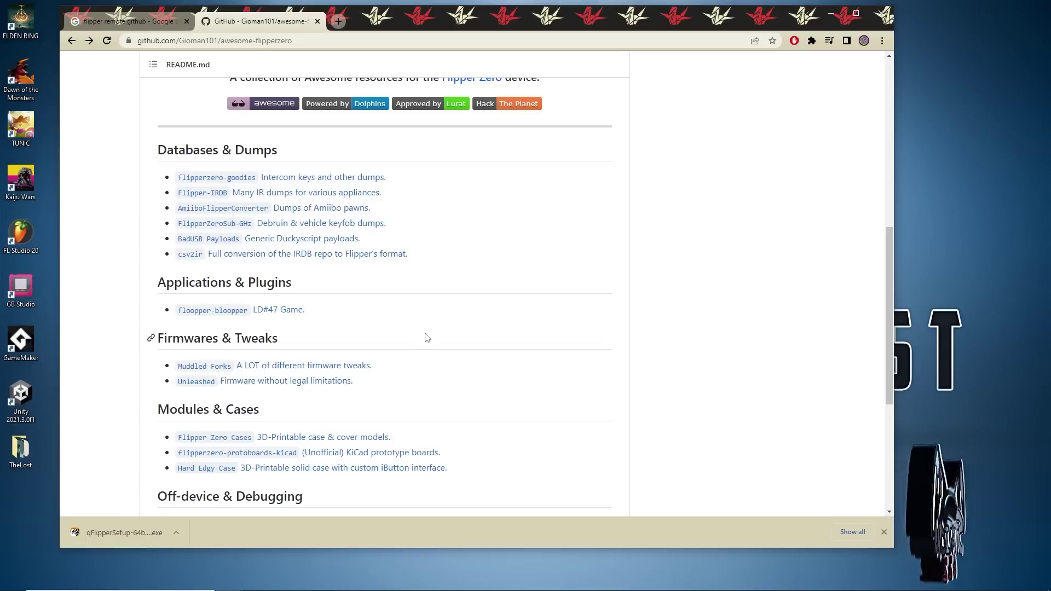
# - Download the Flipper-IRDB repository from the README's Databases & Dumps section as a ZIP, and copy the archive to the desktop
pyautogui.click(281, 195)
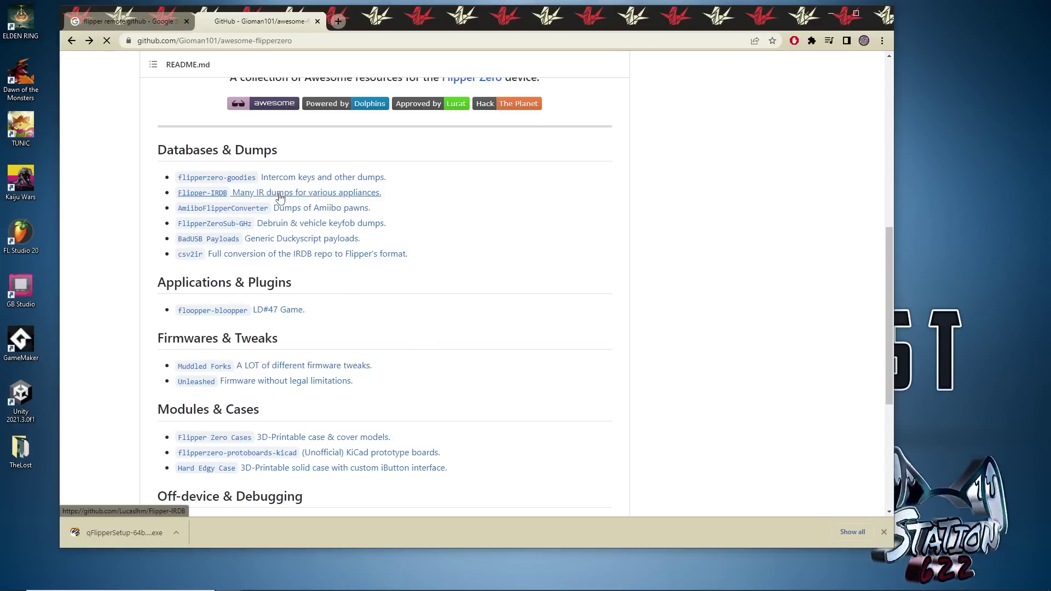
pyautogui.scroll(-2, 230, 214)
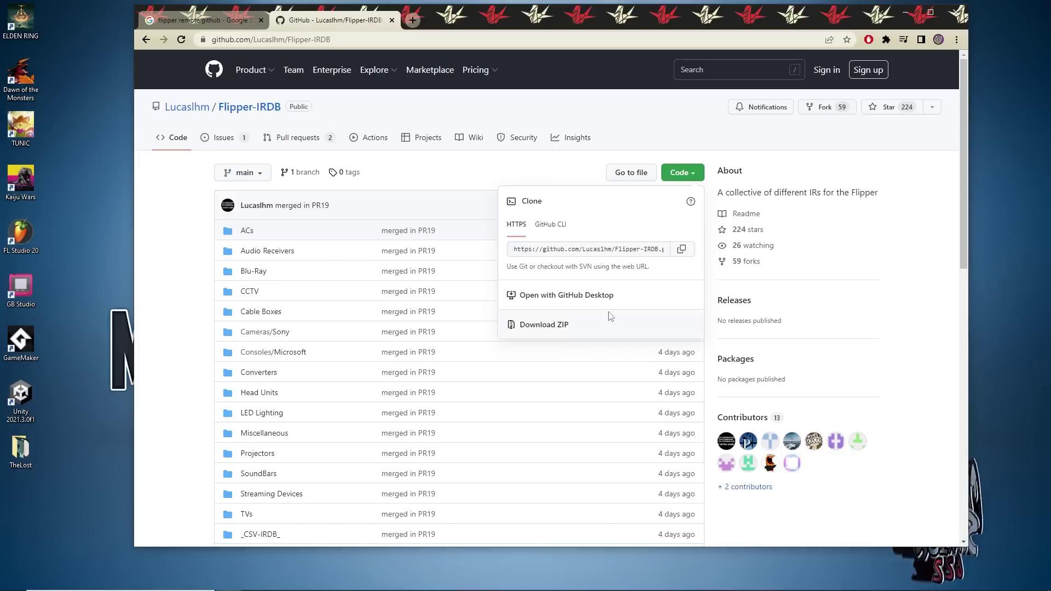
pyautogui.click(540, 327)
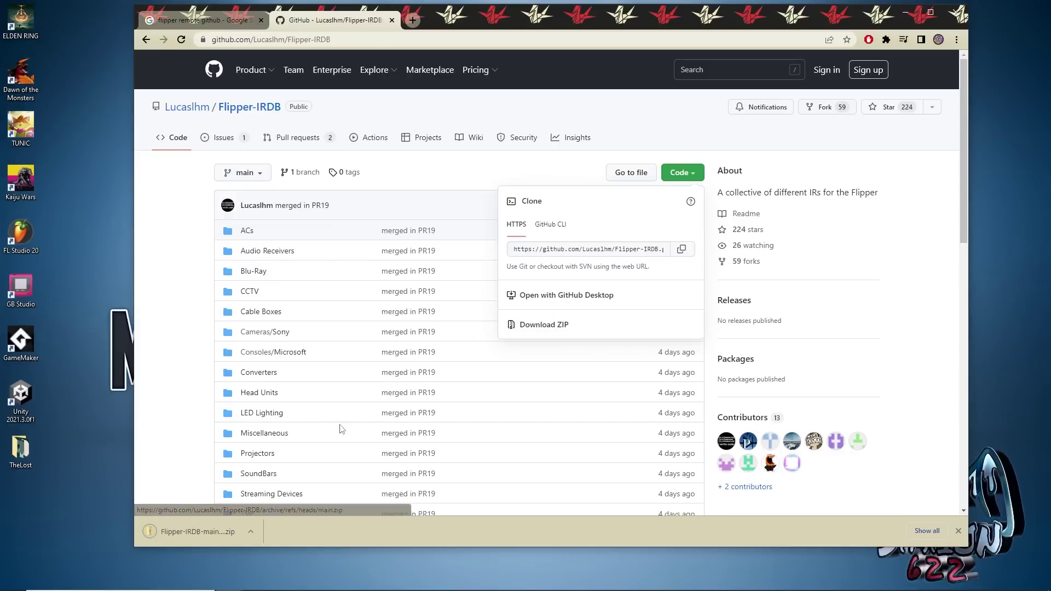
pyautogui.moveTo(194, 531); pyautogui.dragTo(113, 271)
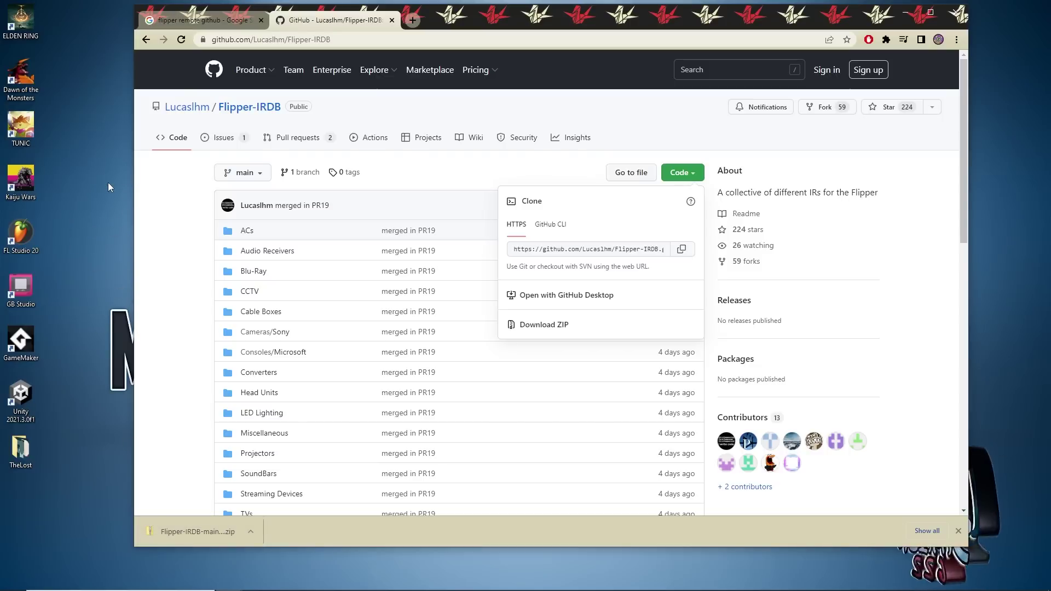
pyautogui.click(906, 11)
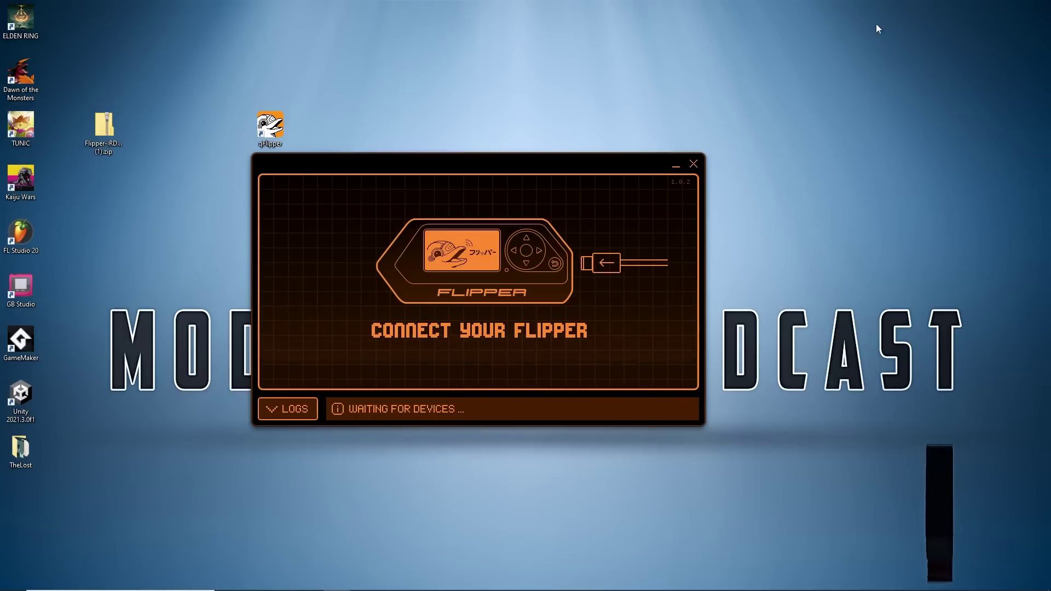
# - Extract the Flipper-IRDB ZIP on the desktop into its own folder, Flipper-IRDB-main (1), with 7-Zip
pyautogui.moveTo(108, 127); pyautogui.dragTo(116, 126)
pyautogui.moveTo(206, 129); pyautogui.dragTo(204, 131)
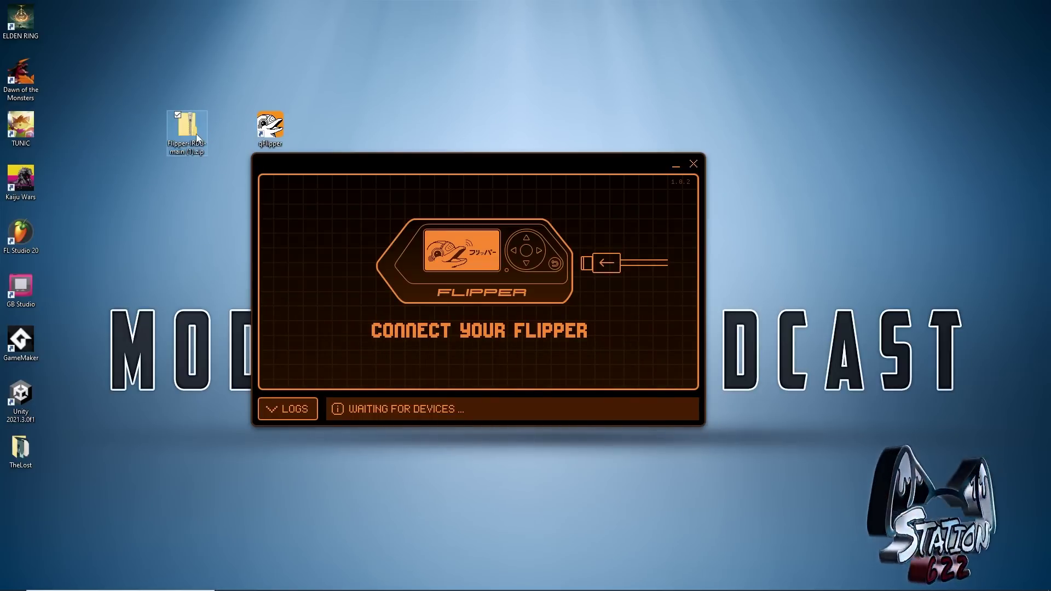
pyautogui.rightClick(195, 134)
pyautogui.moveTo(130, 171)
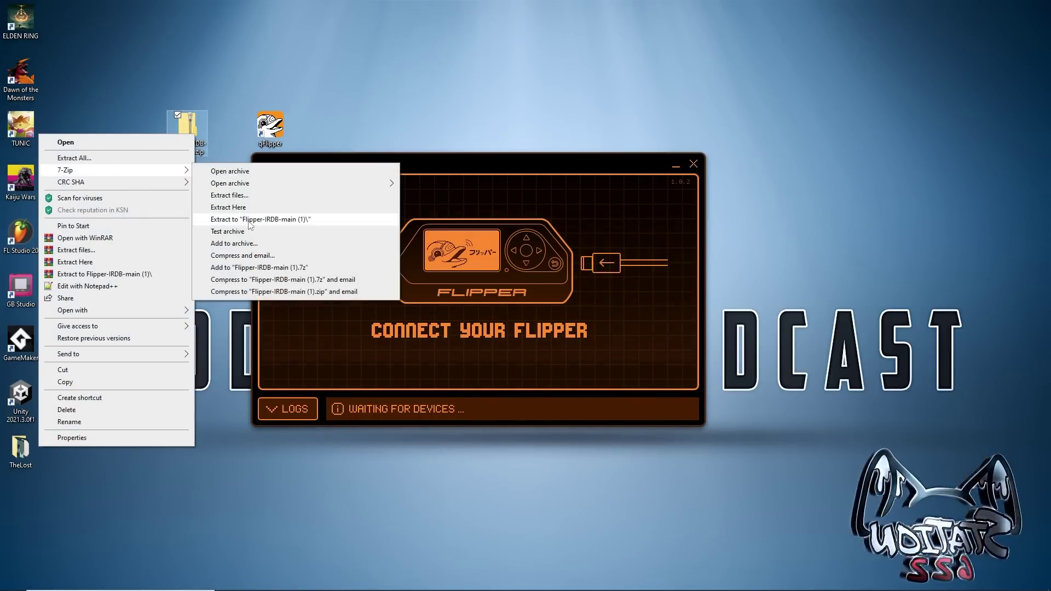
pyautogui.click(296, 220)
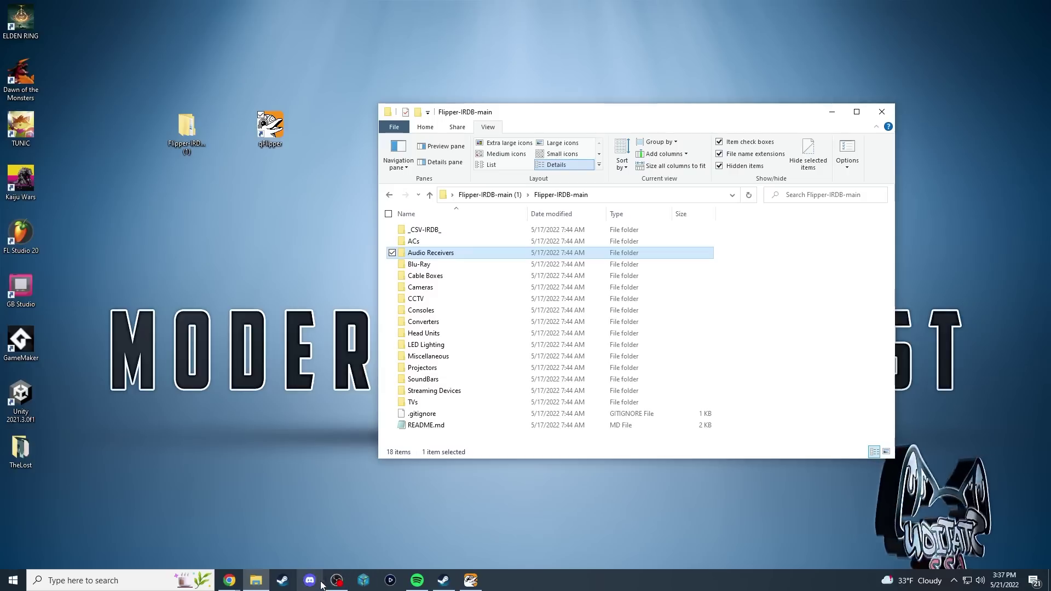
# - Open the FLIPPER SD (J:) drive in a second File Explorer window and place it beside the Flipper-IRDB-main window
pyautogui.rightClick(255, 581)
pyautogui.click(242, 524)
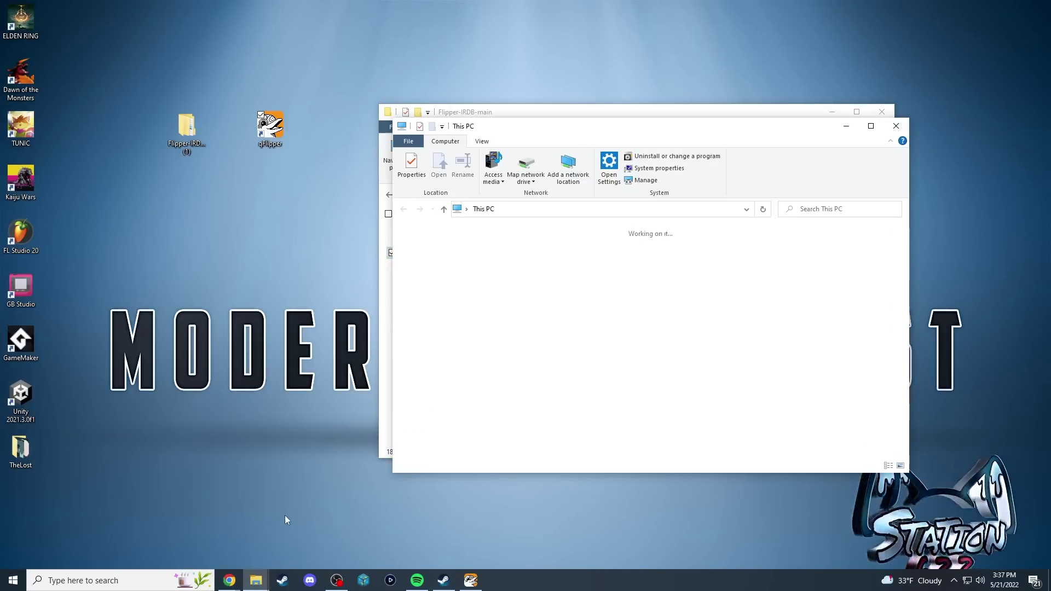
pyautogui.doubleClick(629, 419)
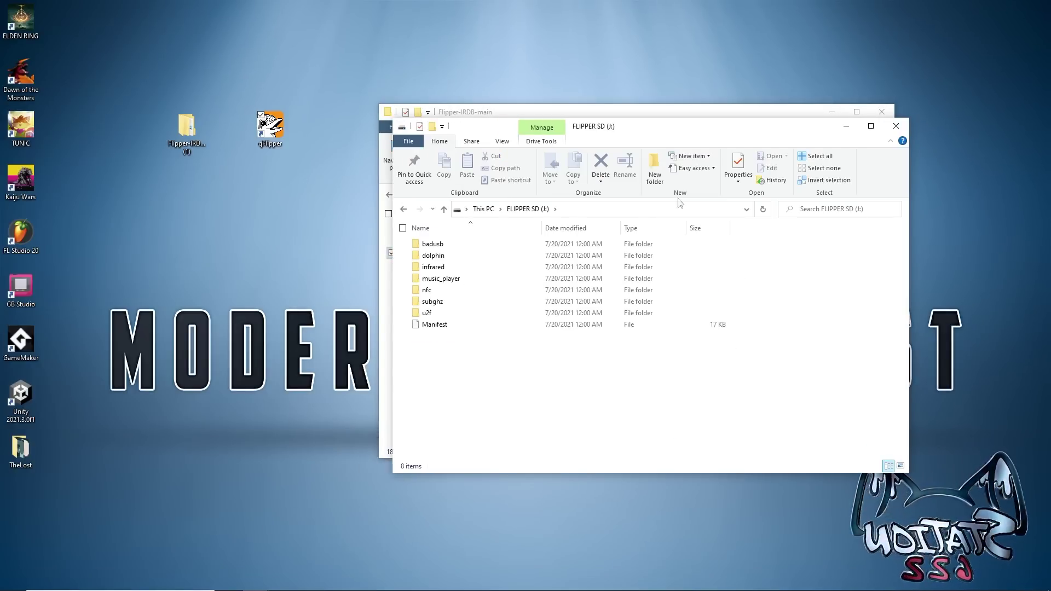
pyautogui.moveTo(476, 124); pyautogui.dragTo(391, 116)
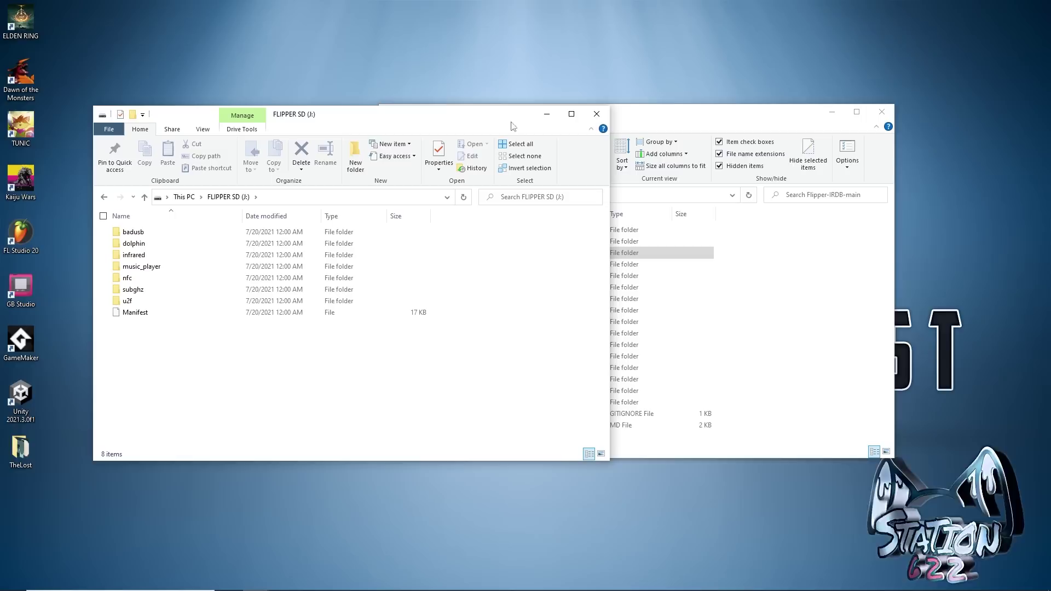
# - Copy the folders from ACs through TVs in Flipper-IRDB-main into the SD card's infrared folder, and open that folder
pyautogui.click(679, 122)
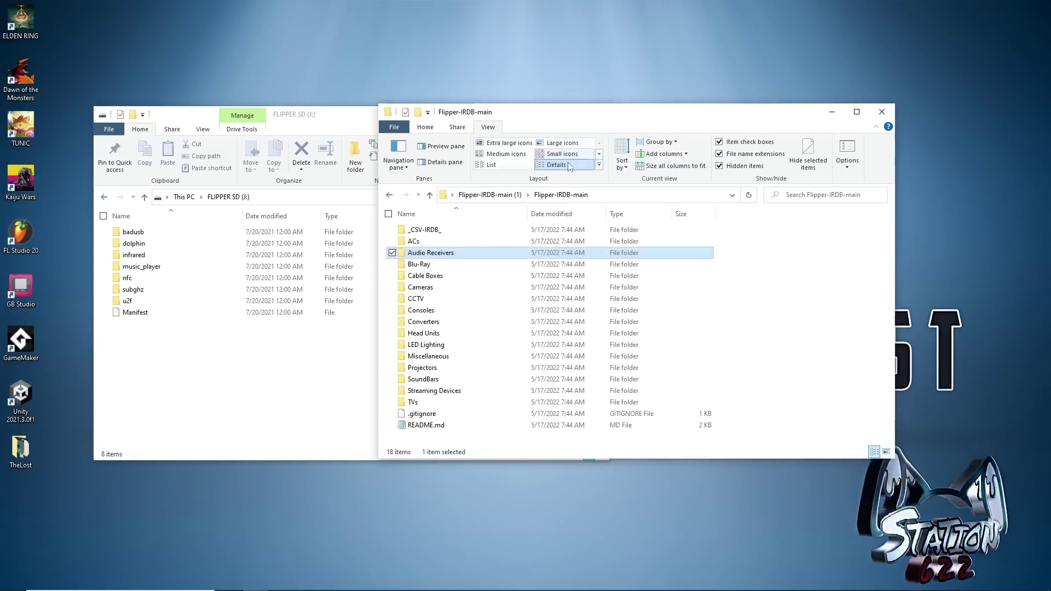
pyautogui.click(417, 245)
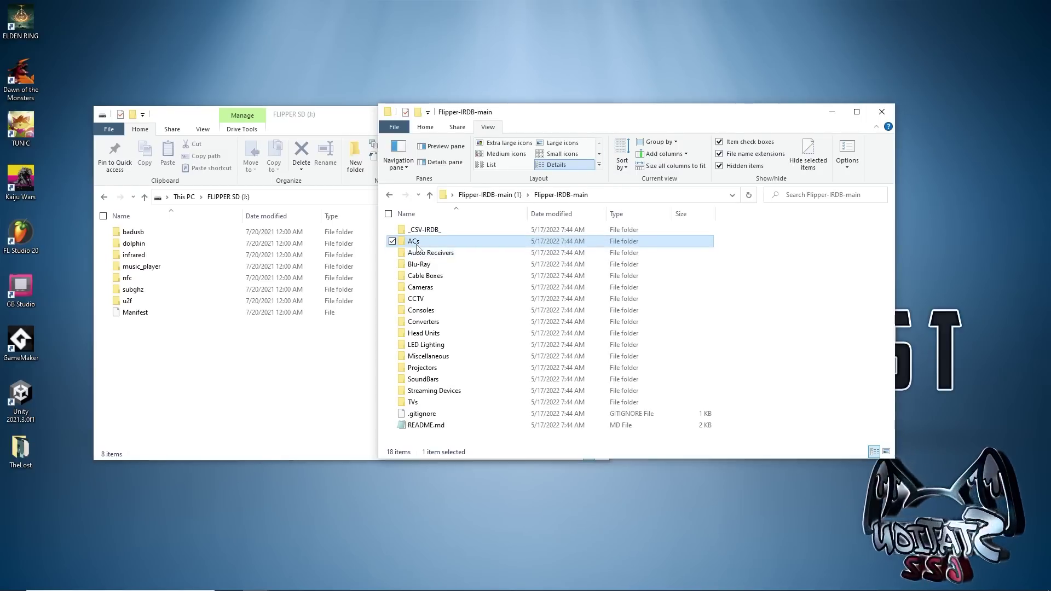
pyautogui.keyDown('shift'); pyautogui.click(419, 404); pyautogui.keyUp('shift')
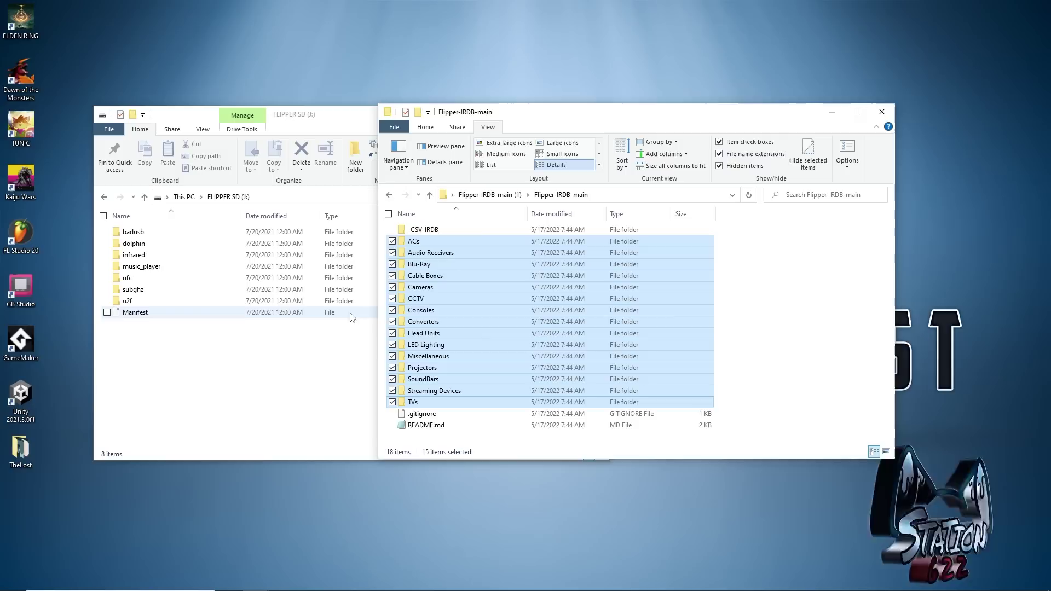
pyautogui.click(134, 263)
pyautogui.doubleClick(133, 256)
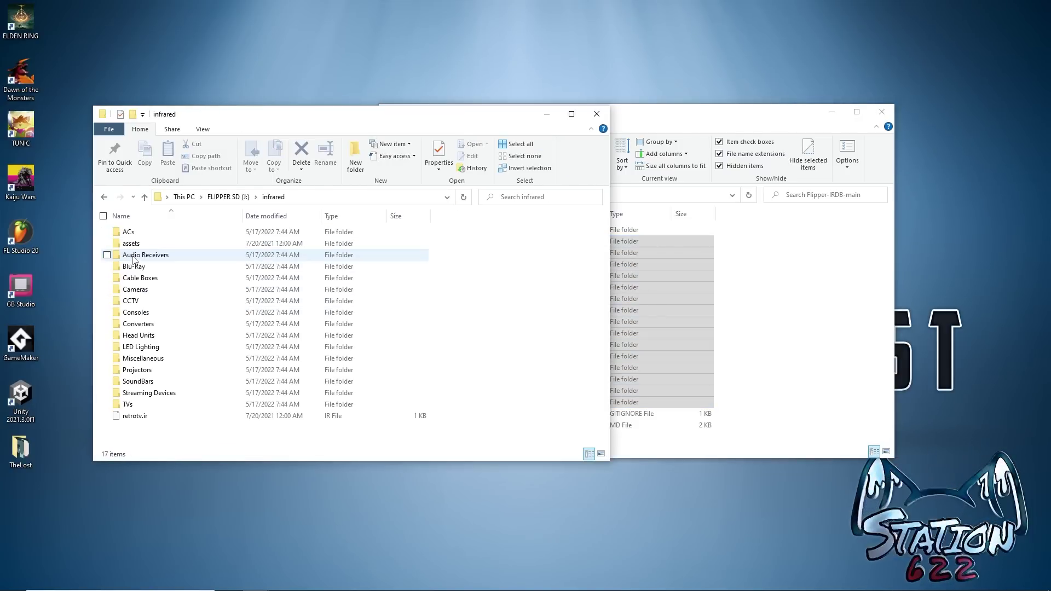
# - Check the contents of the Cable Boxes and TVs folders in the SD card's infrared folder
pyautogui.doubleClick(143, 278)
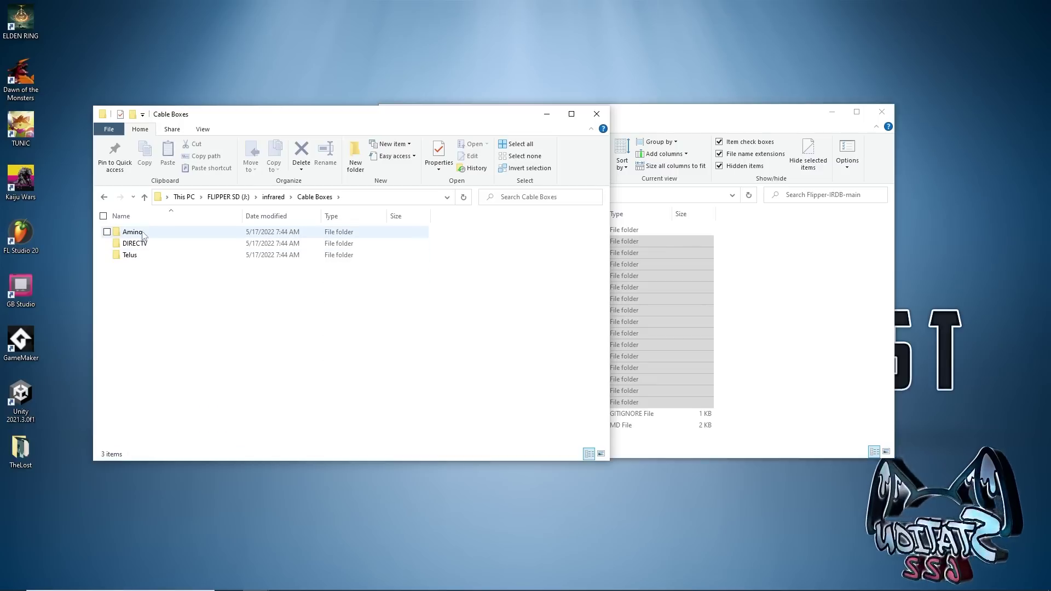
pyautogui.hotkey('alt', 'Left')
pyautogui.doubleClick(134, 405)
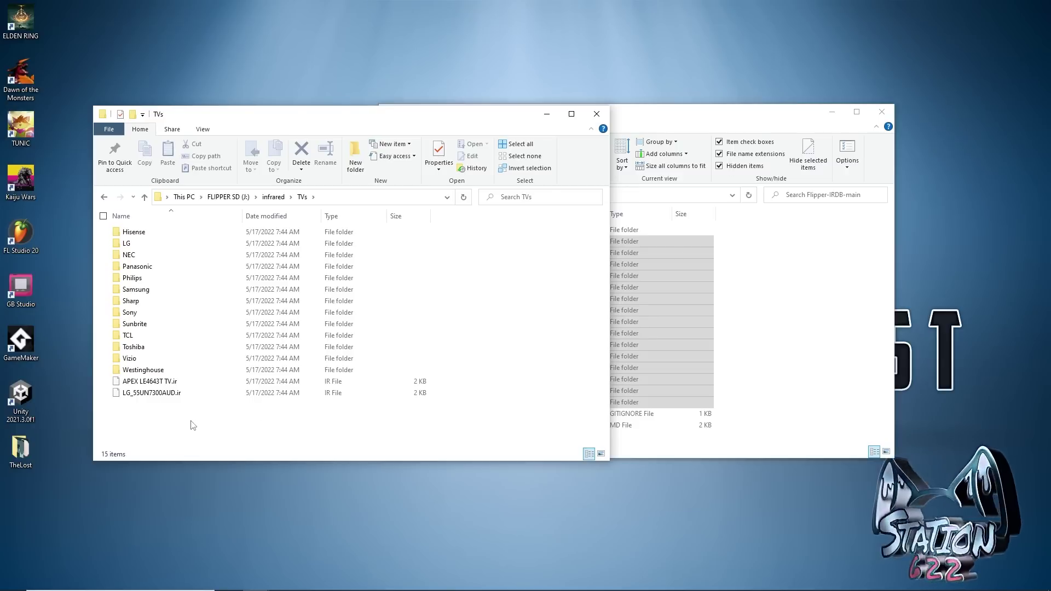
pyautogui.hotkey('alt', 'Left')
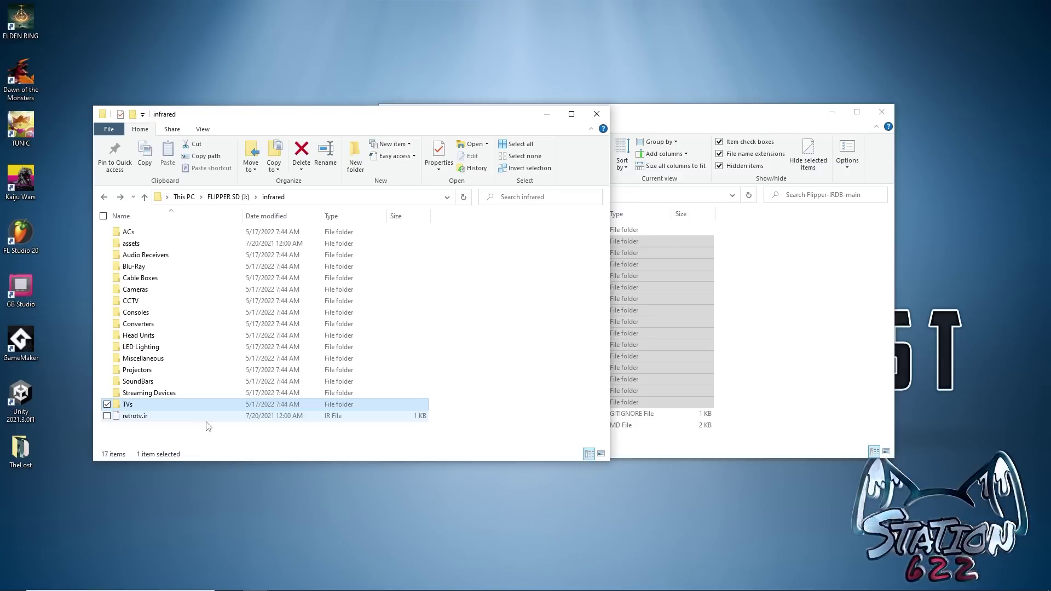
# - Close the SD card window, switch to qFlipper, and bring up the Infrared files through the Flipper's remote screen view
pyautogui.click(600, 113)
pyautogui.doubleClick(270, 126)
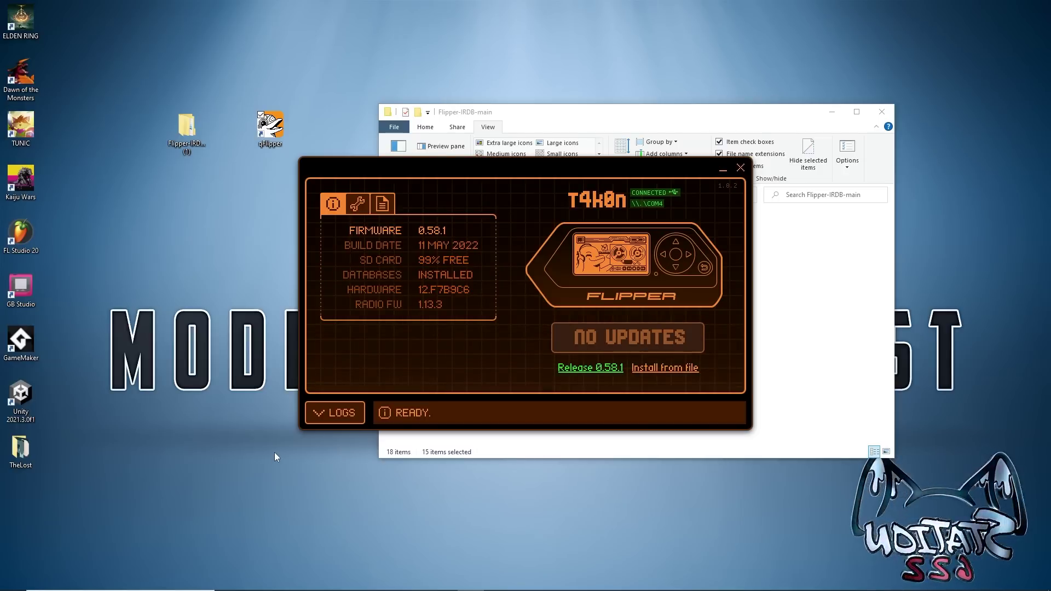
pyautogui.click(618, 249)
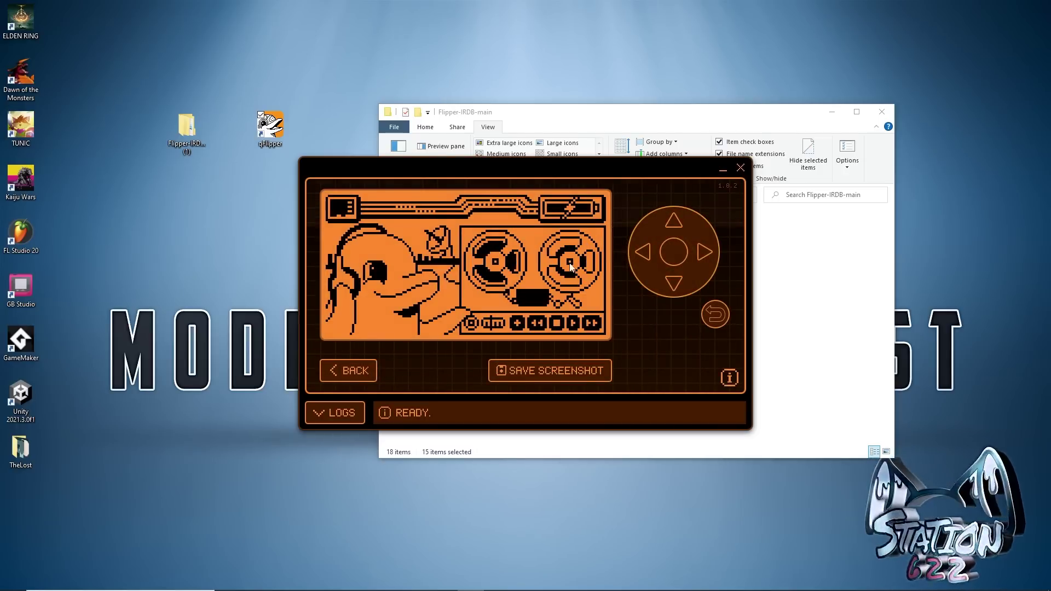
pyautogui.click(673, 283)
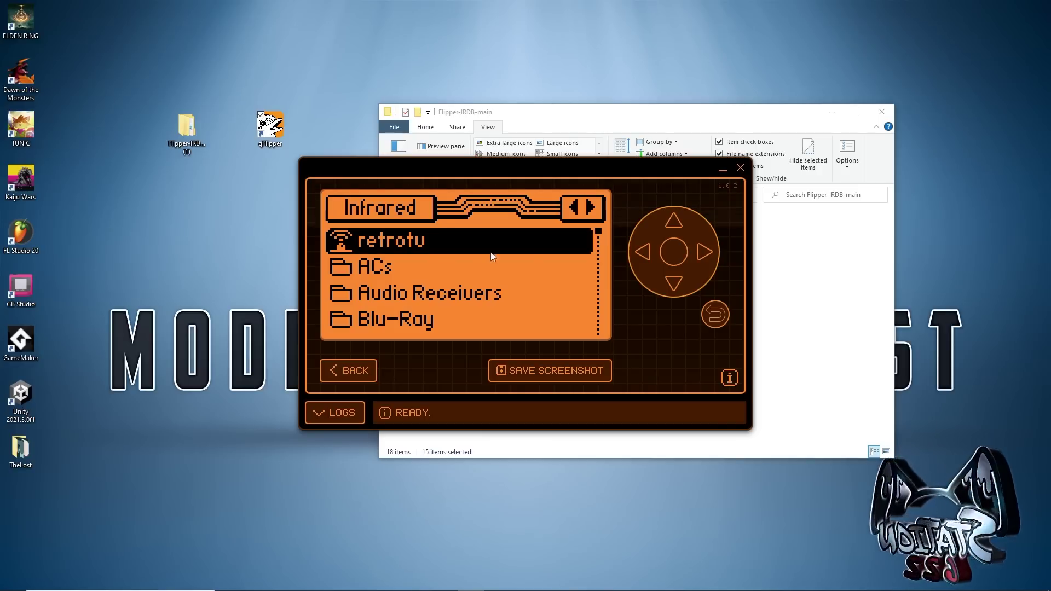
# - Browse the Infrared category folders on the Flipper and look inside Consoles and its Microsoft folder
pyautogui.click(674, 282)
pyautogui.click(674, 280)
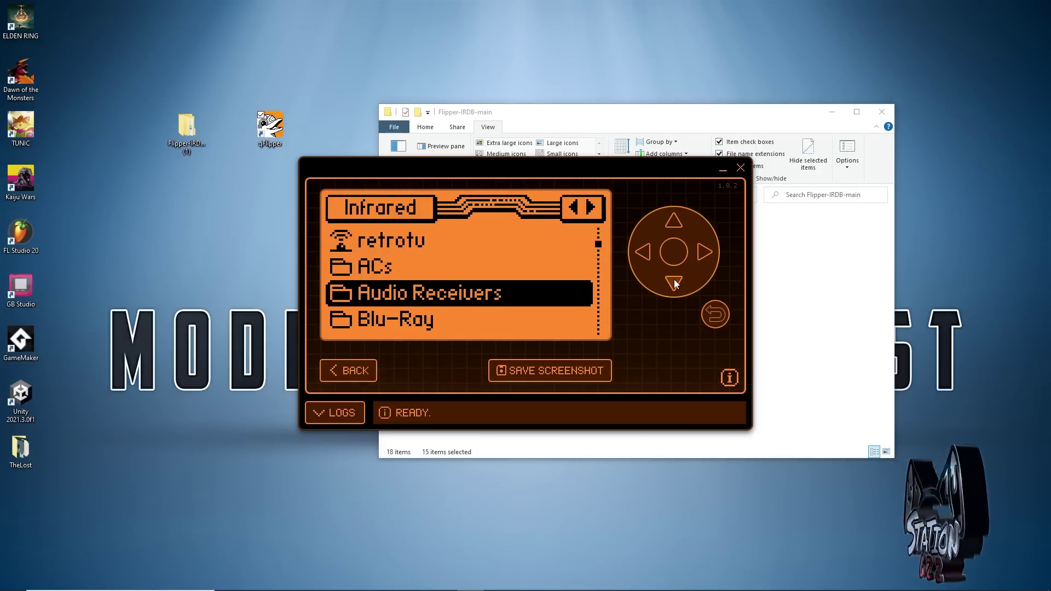
pyautogui.click(674, 280)
pyautogui.click(674, 280)
pyautogui.click(675, 280)
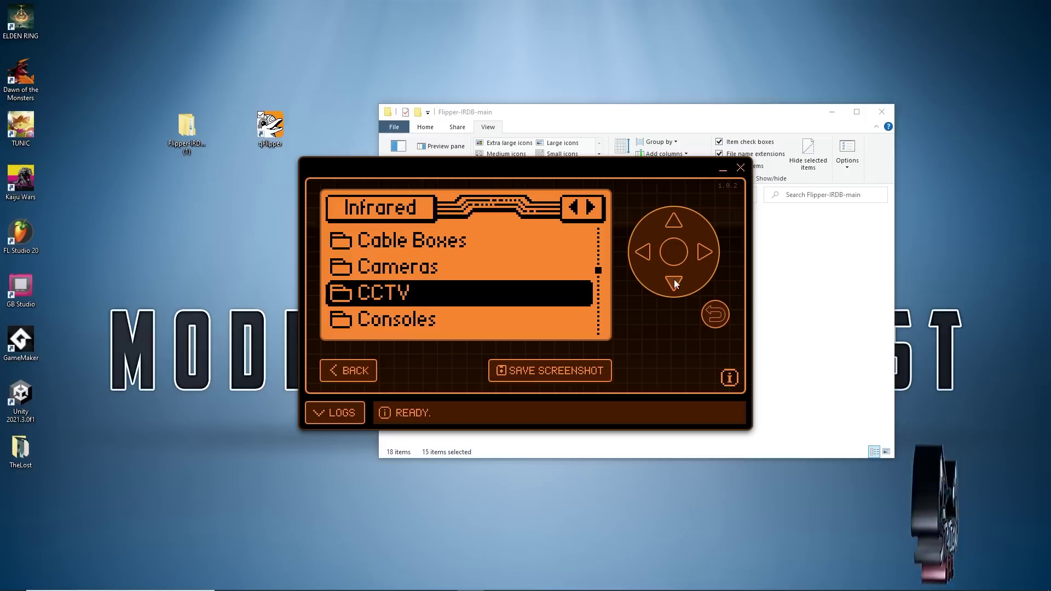
pyautogui.click(675, 281)
pyautogui.click(668, 254)
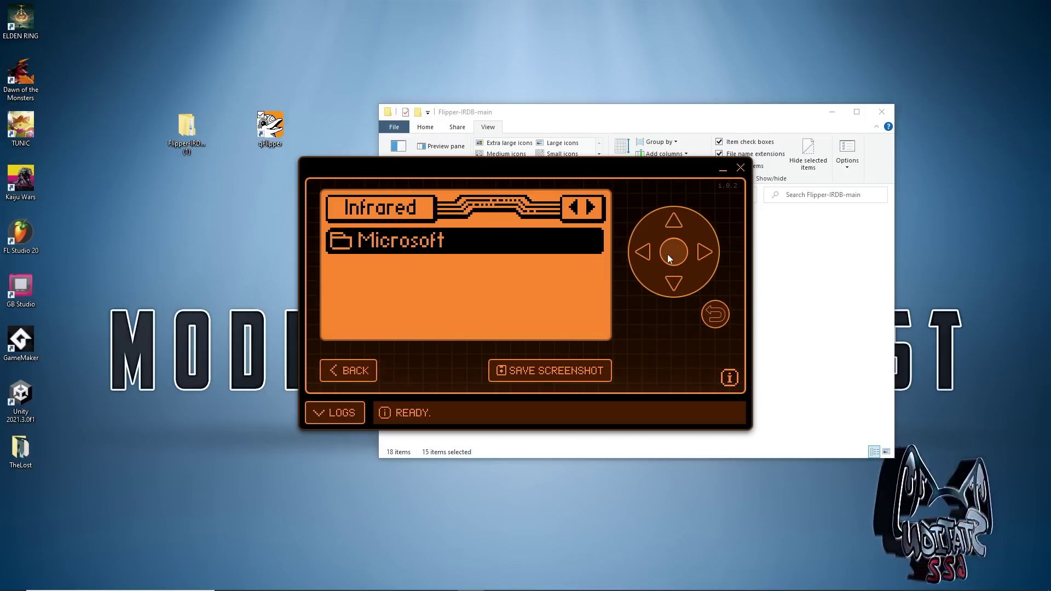
pyautogui.click(668, 255)
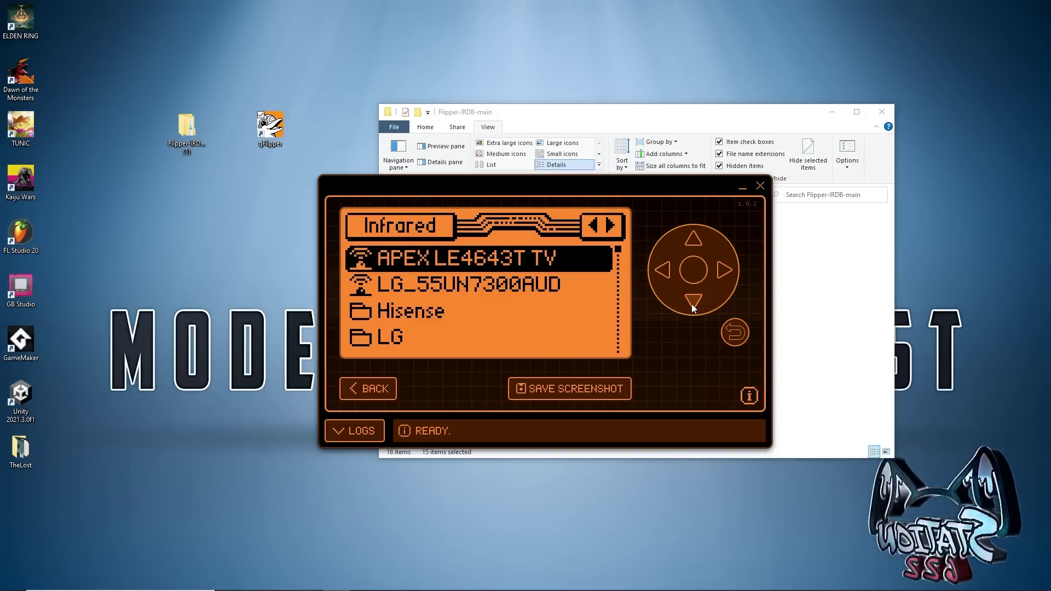
# - Open the Samsung folder from the list of TV brands in the Flipper's Infrared files
pyautogui.click(692, 302)
pyautogui.click(692, 302)
pyautogui.click(692, 304)
pyautogui.click(693, 304)
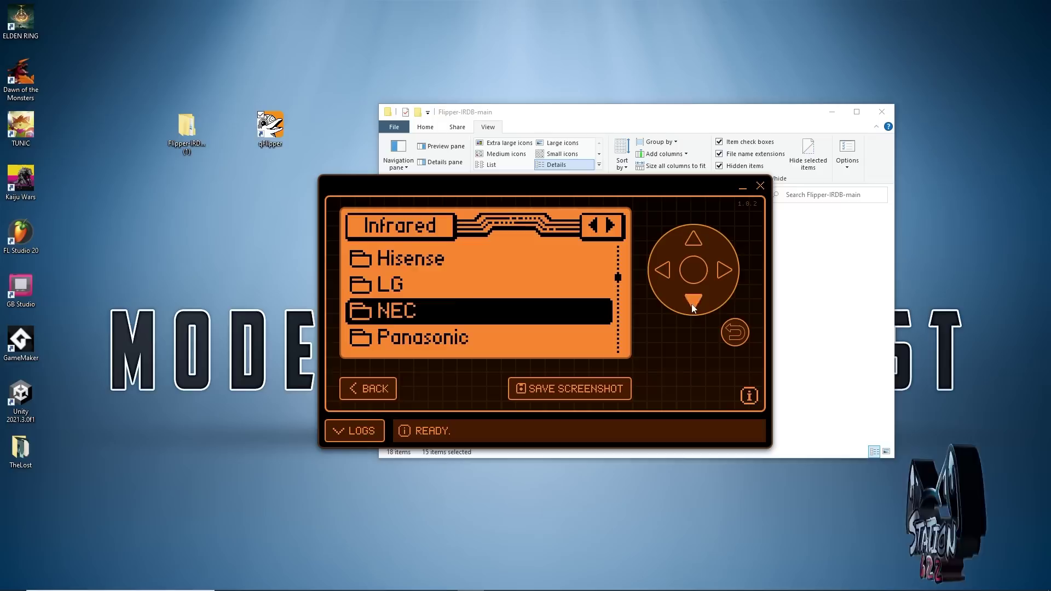
pyautogui.click(693, 305)
pyautogui.click(692, 304)
pyautogui.click(693, 305)
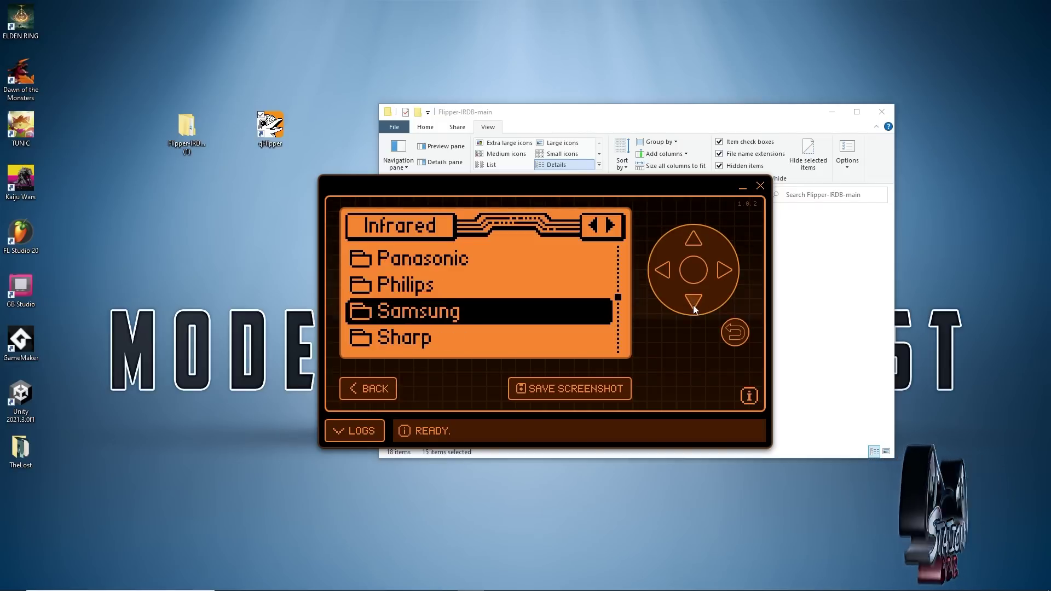
pyautogui.click(695, 273)
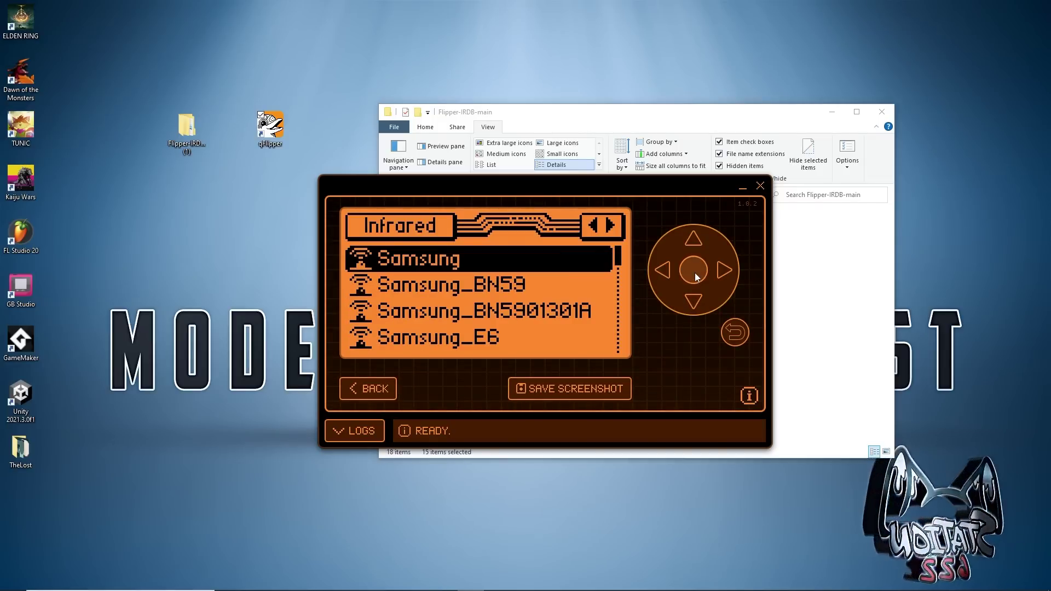
# - Look through the Samsung remote files, such as Samsung_BN59 and Samsung_E6
pyautogui.click(693, 302)
pyautogui.click(693, 302)
pyautogui.click(694, 302)
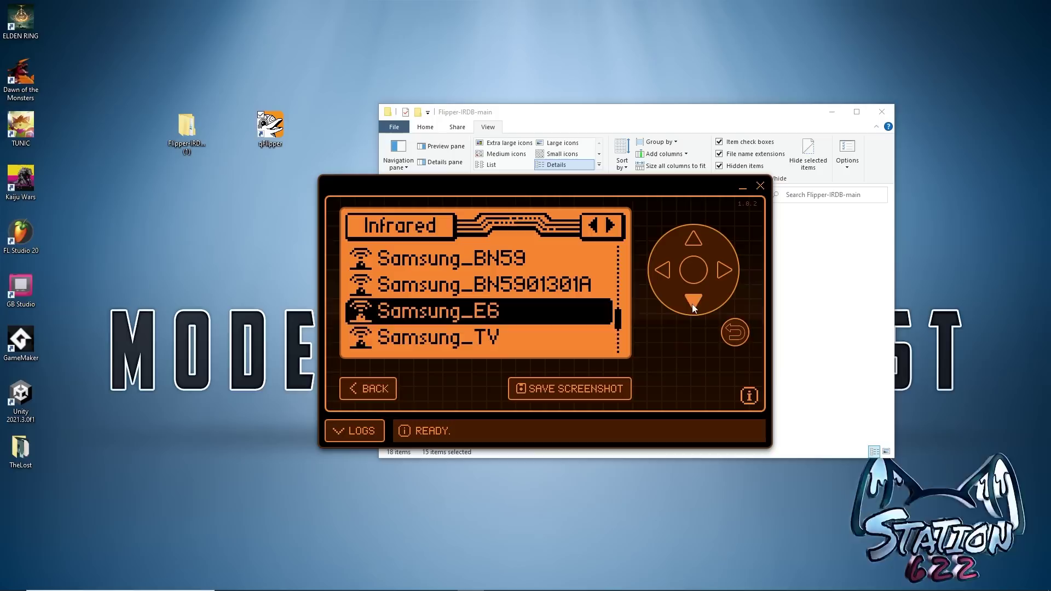
pyautogui.click(693, 303)
pyautogui.click(693, 302)
pyautogui.click(693, 303)
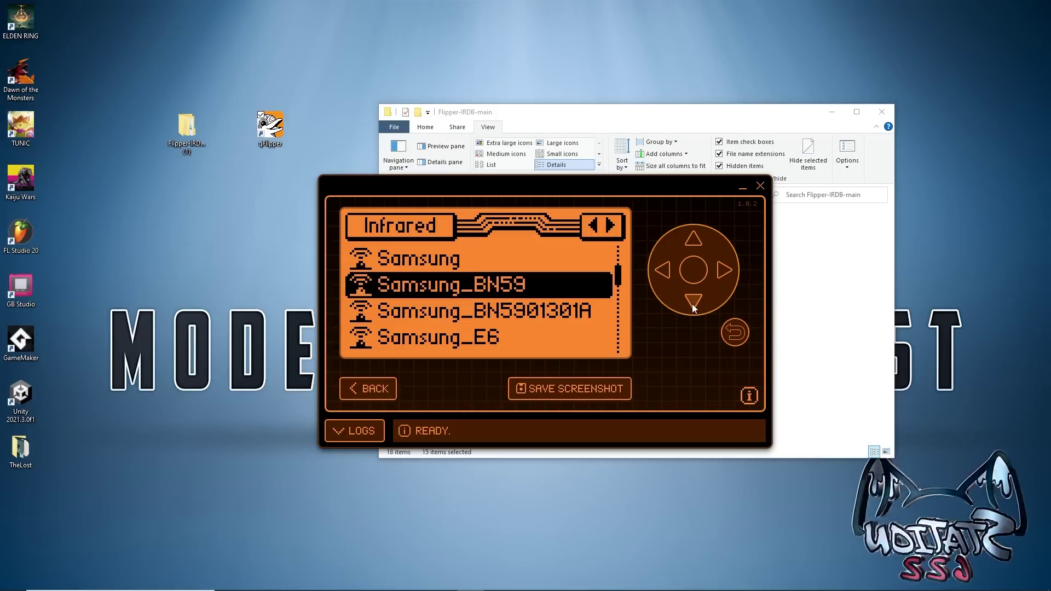
pyautogui.click(691, 238)
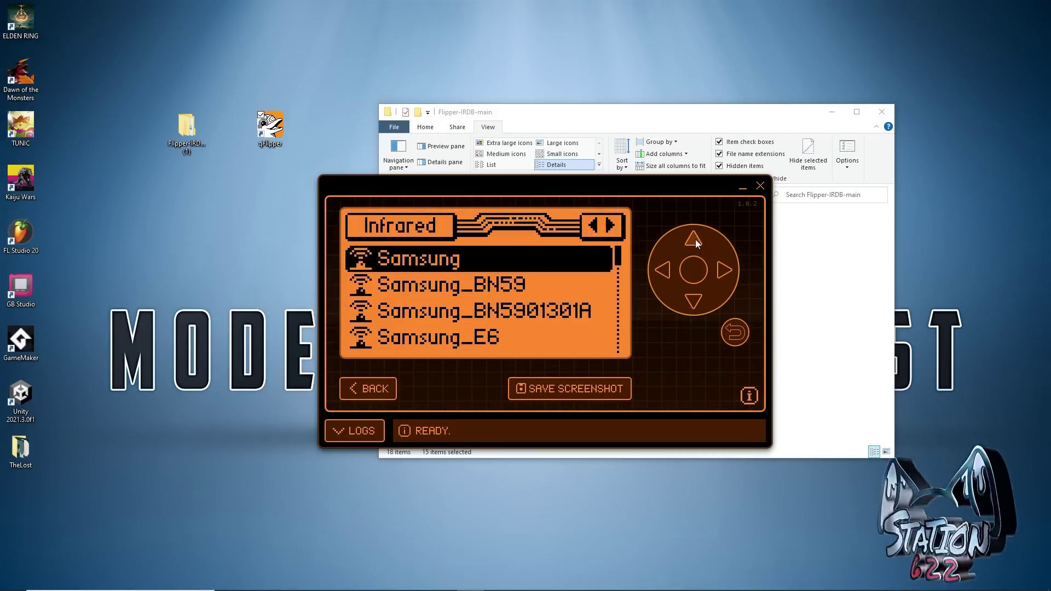
# - Pin the Samsung_TV remote file to the Flipper's favorites
pyautogui.click(693, 297)
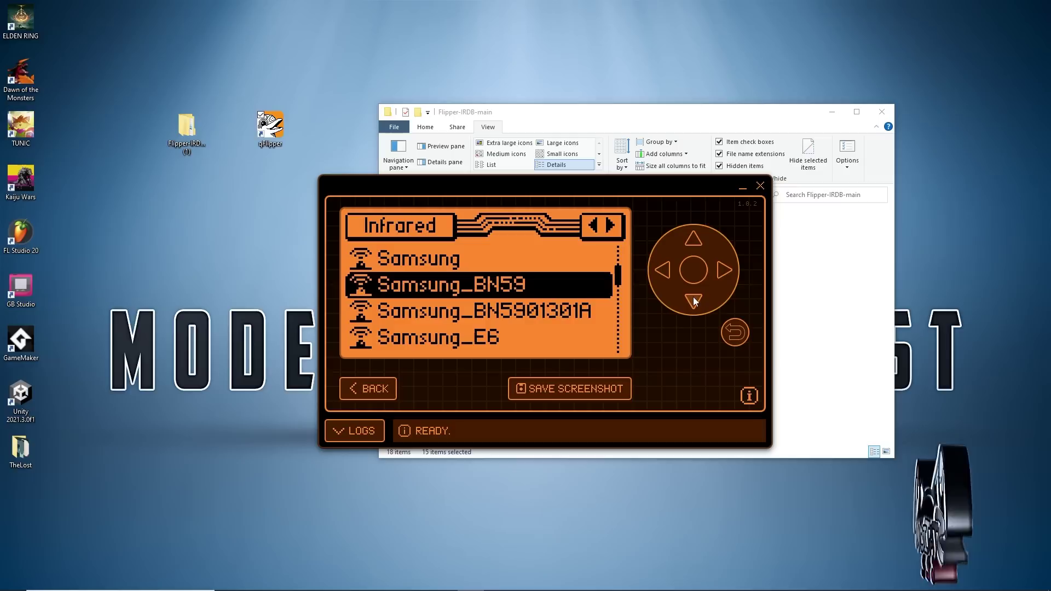
pyautogui.click(693, 296)
pyautogui.click(693, 297)
pyautogui.click(693, 297)
pyautogui.click(693, 274)
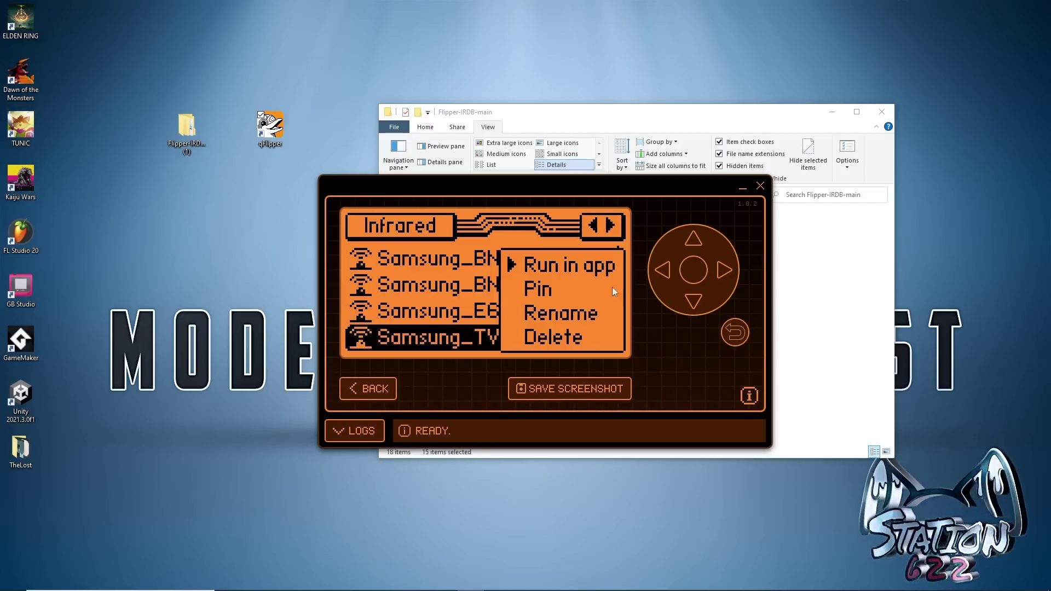
pyautogui.click(693, 301)
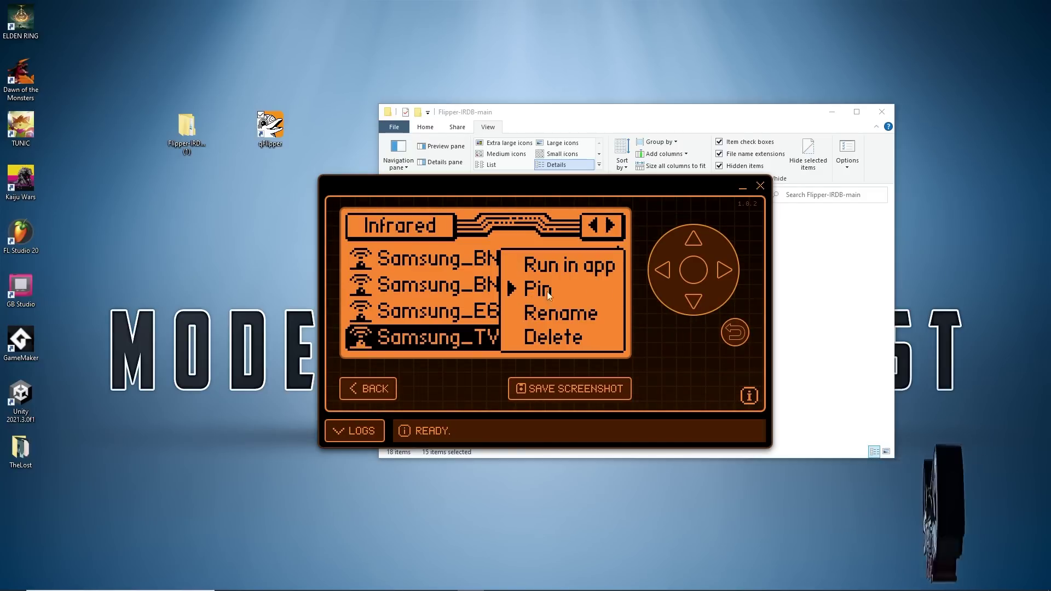
pyautogui.click(691, 272)
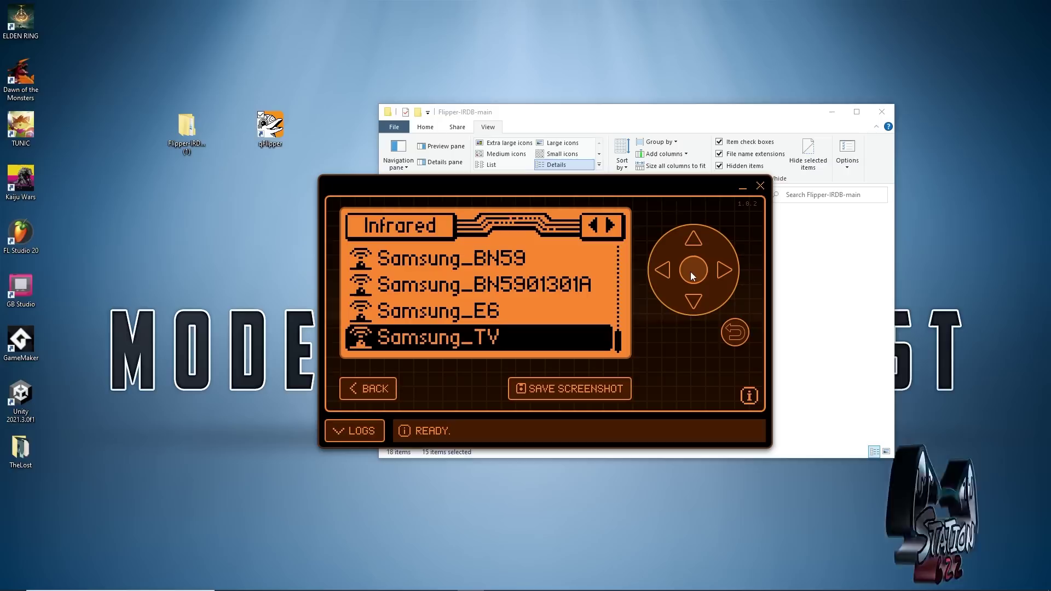
# - Check the Favorites list for the pinned remote, and return to the Flipper's home screen
pyautogui.click(741, 337)
pyautogui.click(742, 337)
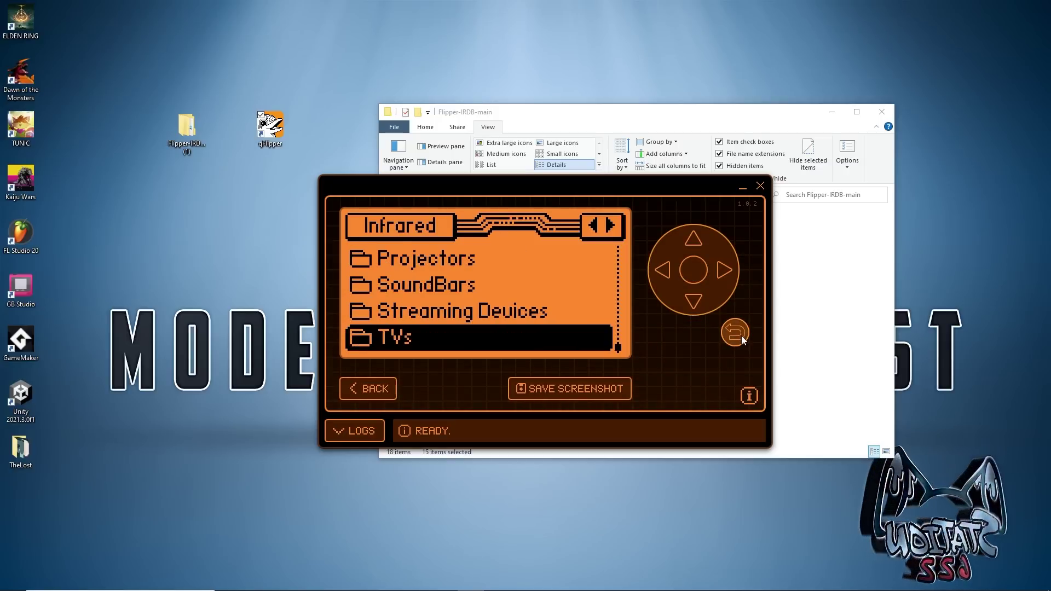
pyautogui.click(741, 336)
pyautogui.click(694, 301)
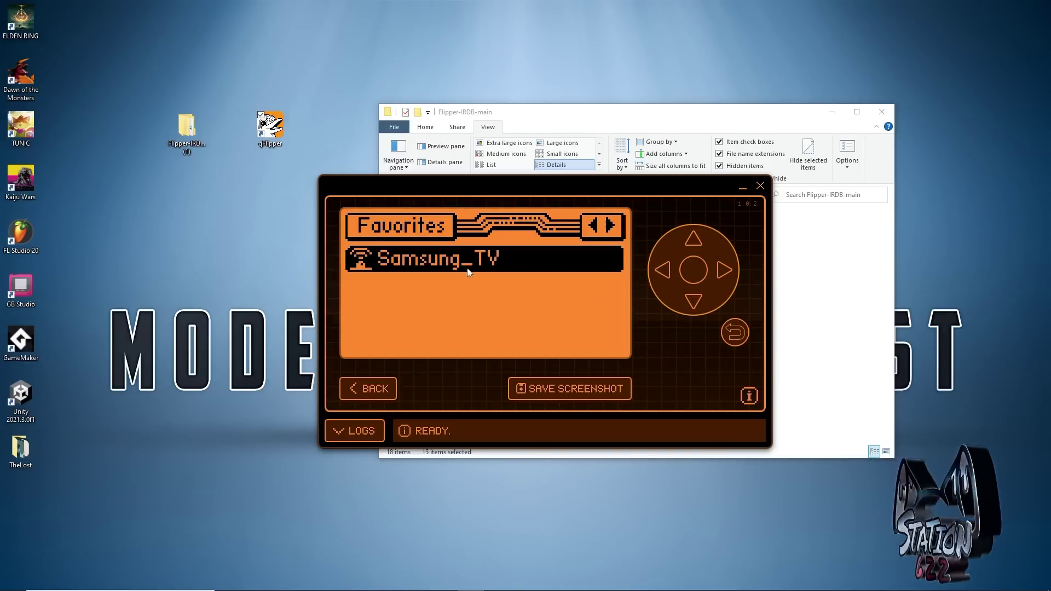
pyautogui.click(742, 336)
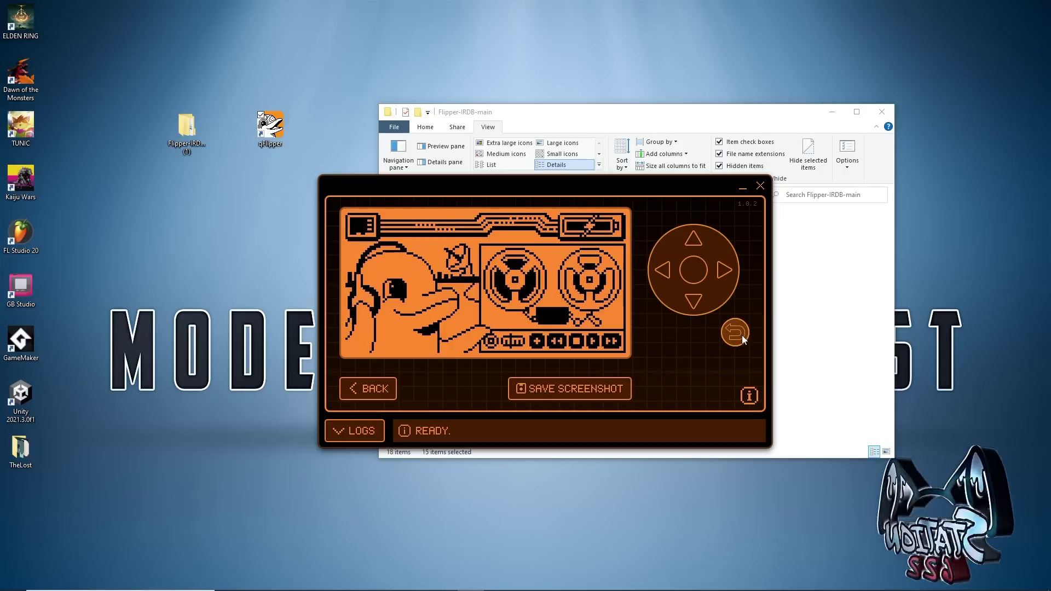
# - Lock the Flipper without a PIN from its lock options
pyautogui.click(693, 240)
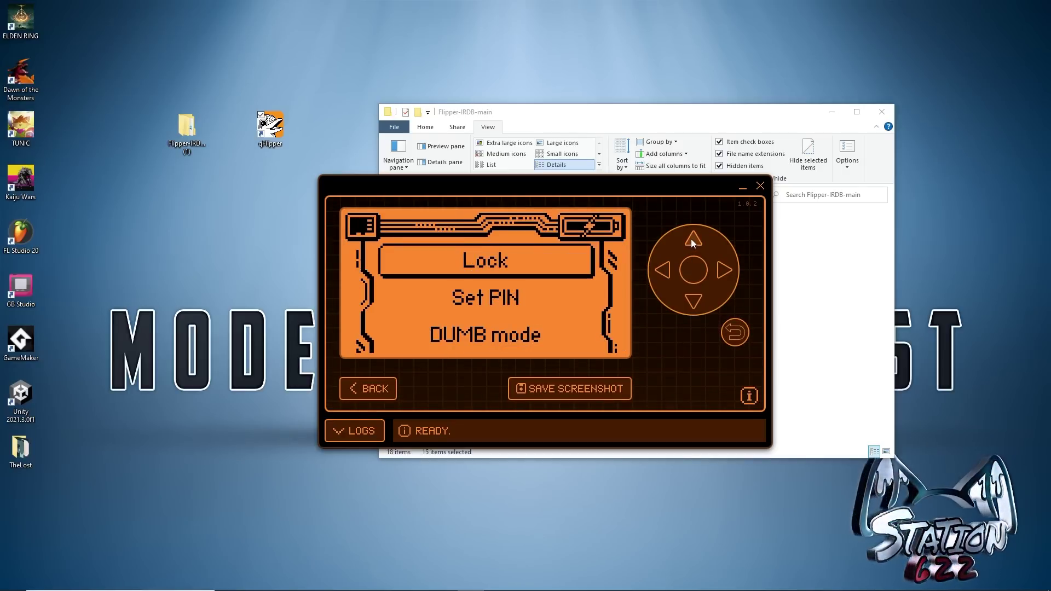
pyautogui.click(694, 301)
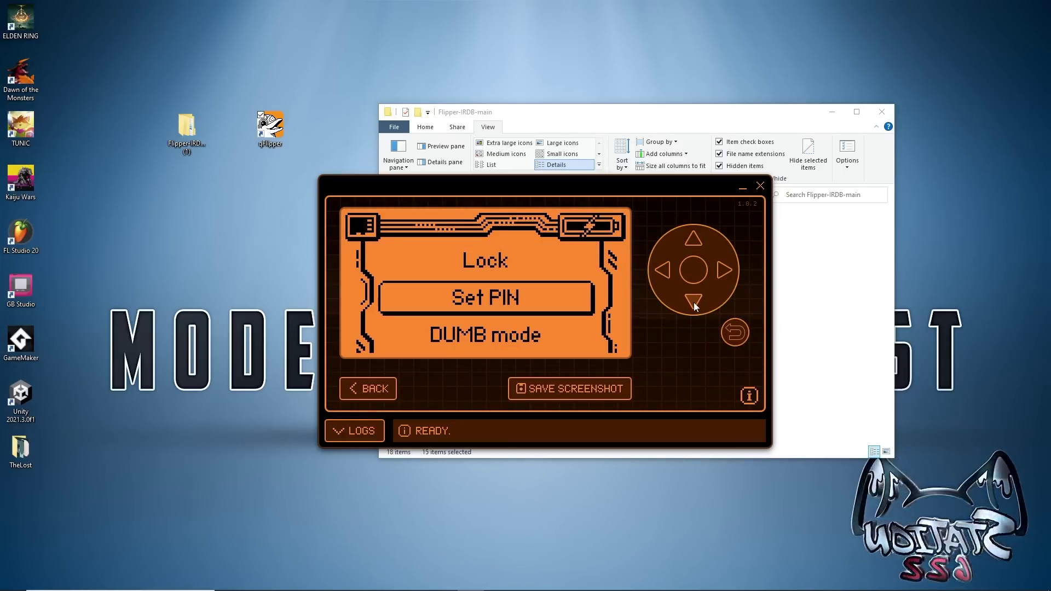
pyautogui.click(691, 247)
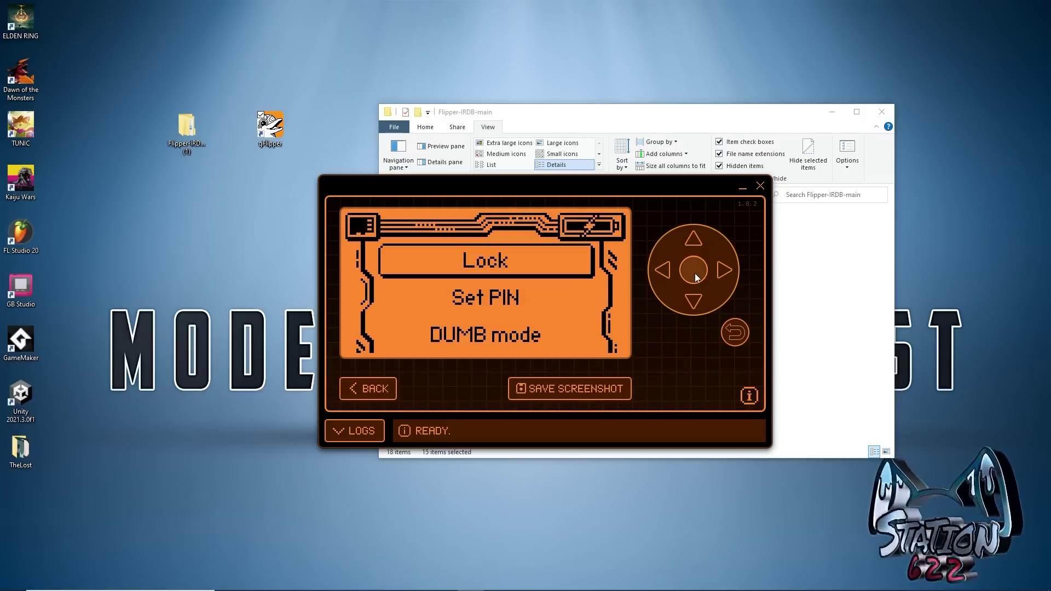
pyautogui.click(695, 273)
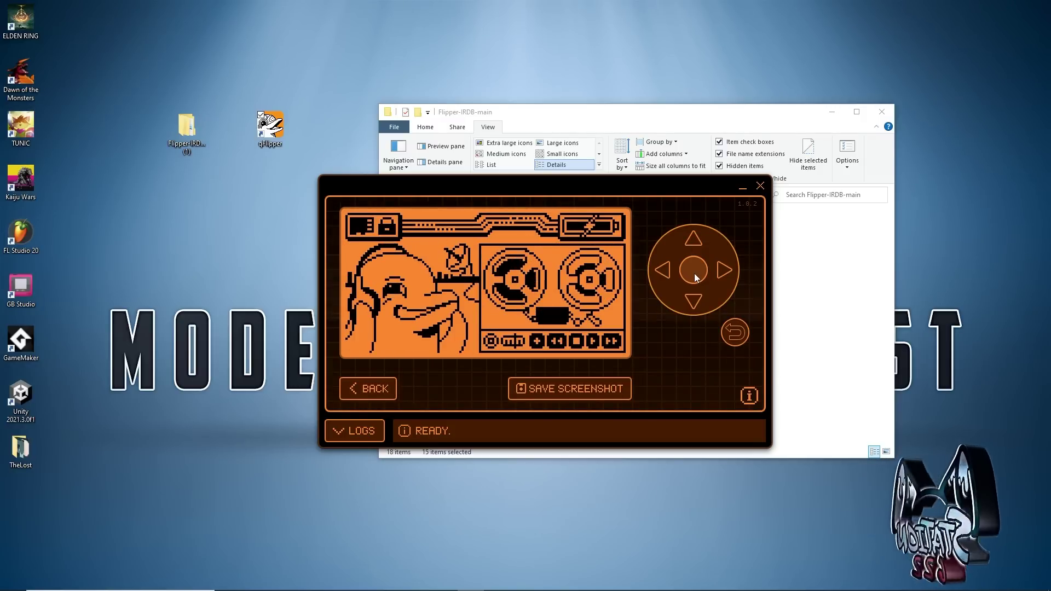
# - Test the directional and OK controls on the locked Flipper, and unlock it with three Back commands
pyautogui.click(689, 306)
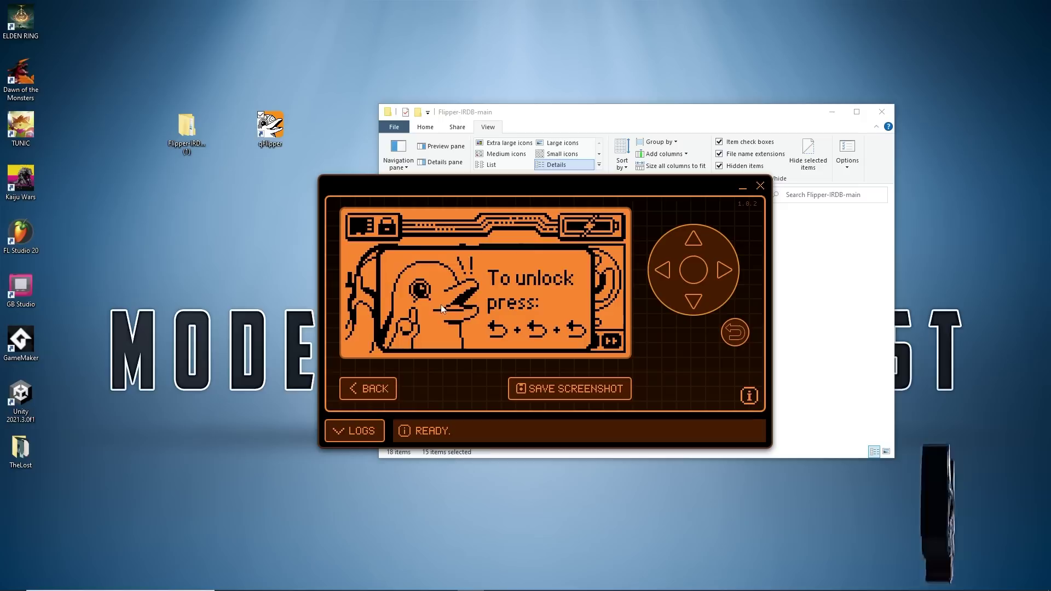
pyautogui.click(661, 268)
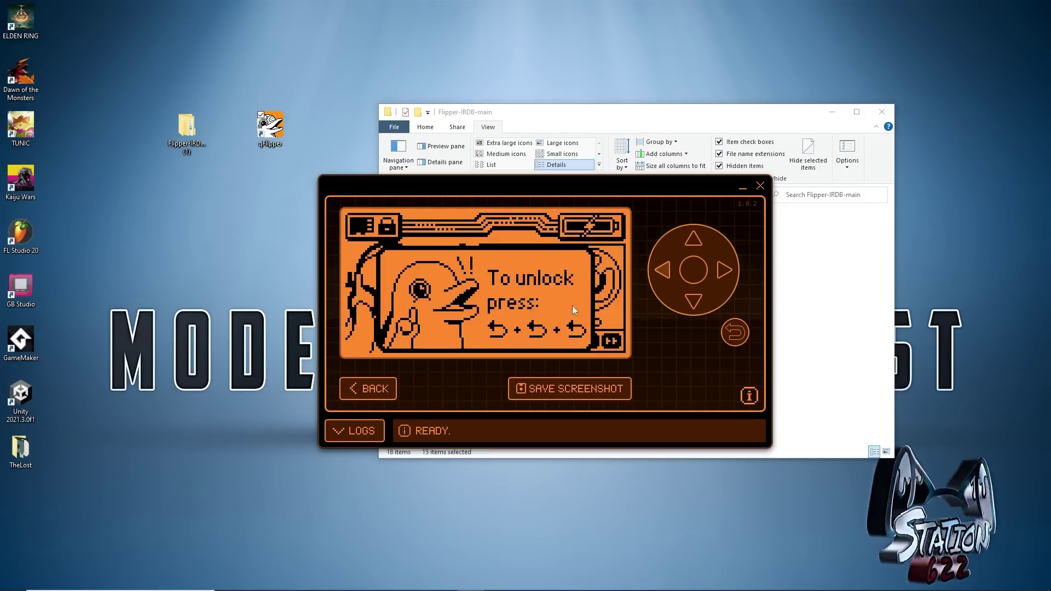
pyautogui.click(693, 269)
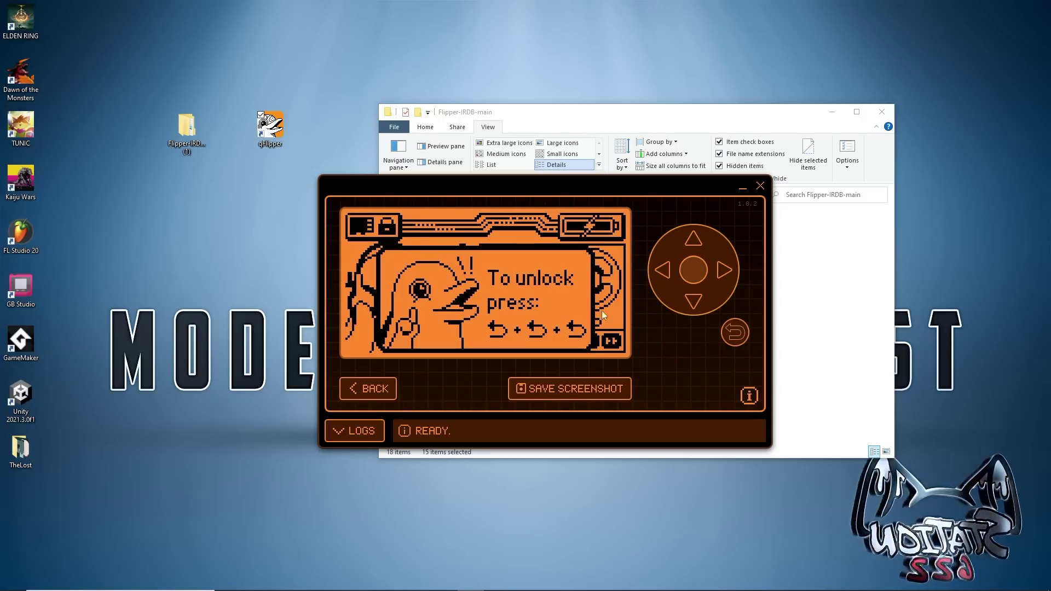
pyautogui.click(734, 333)
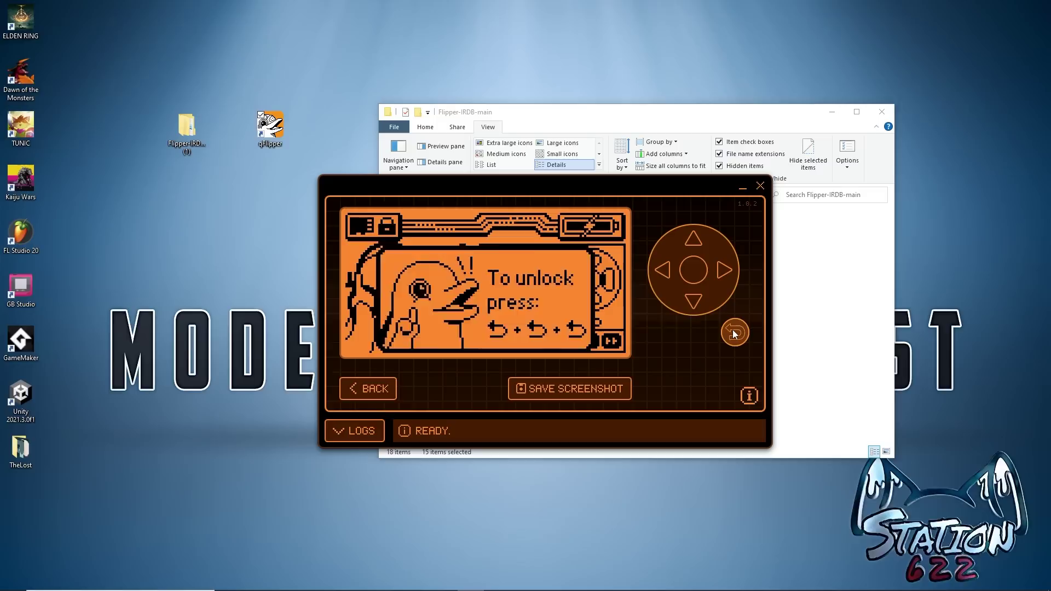
pyautogui.doubleClick(734, 333)
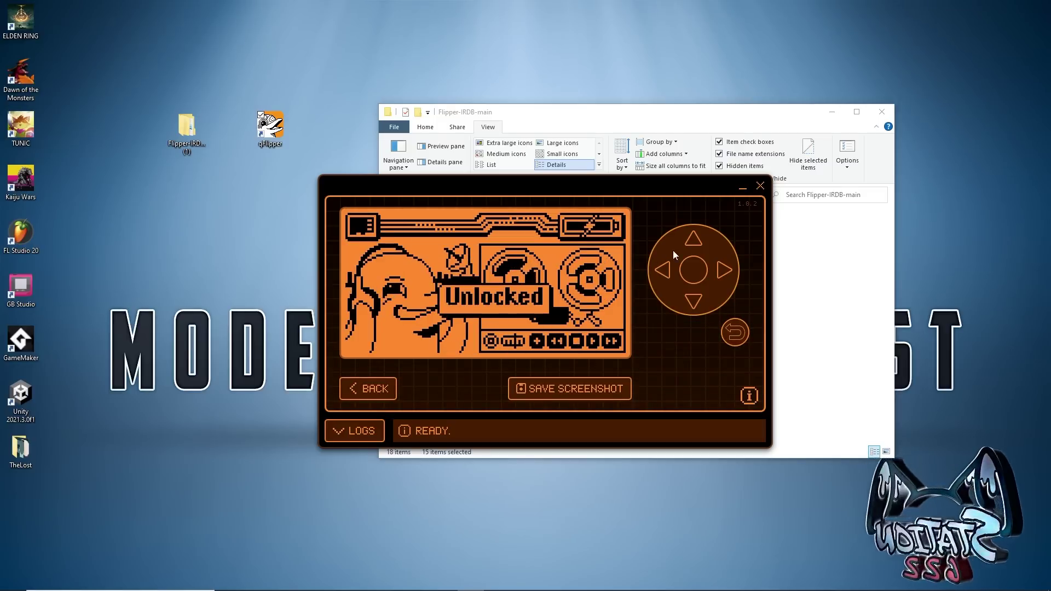
# - Start the PIN setup from the Flipper's lock options and enter a new arrow PIN
pyautogui.click(690, 241)
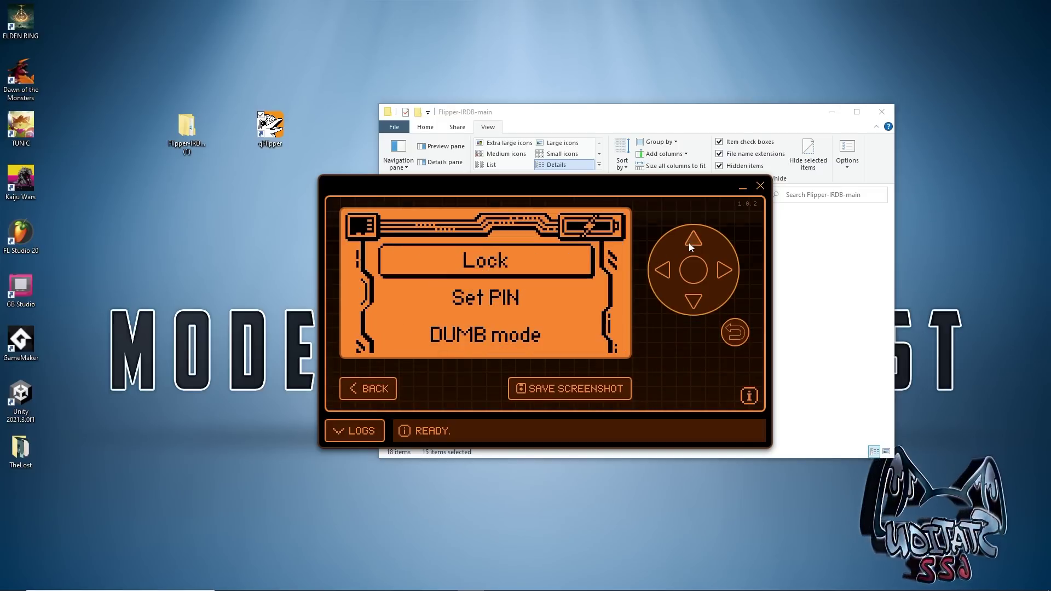
pyautogui.click(695, 302)
pyautogui.click(693, 271)
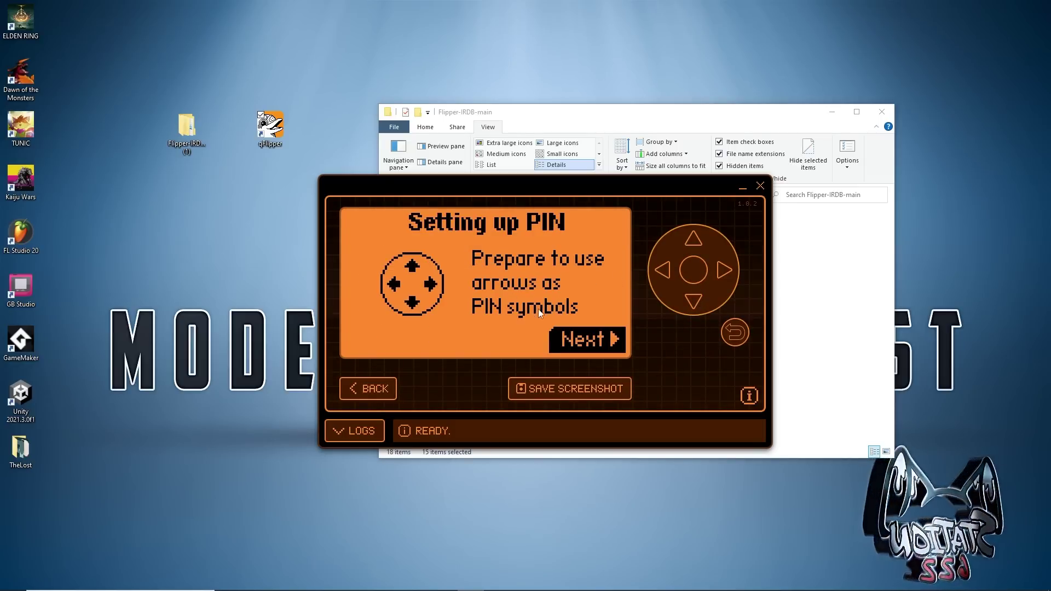
pyautogui.click(724, 271)
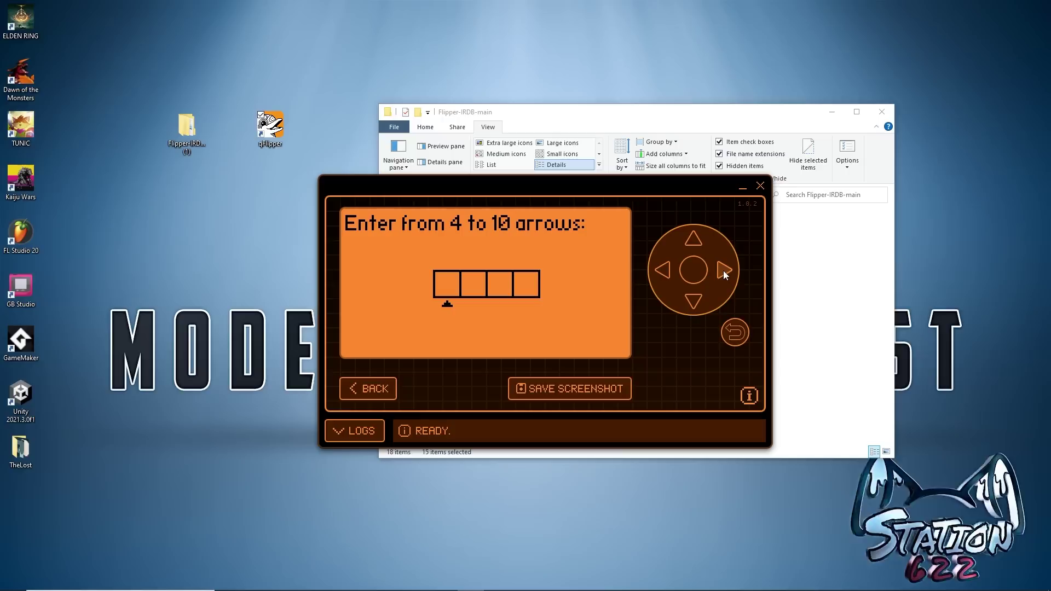
pyautogui.click(693, 241)
pyautogui.click(693, 242)
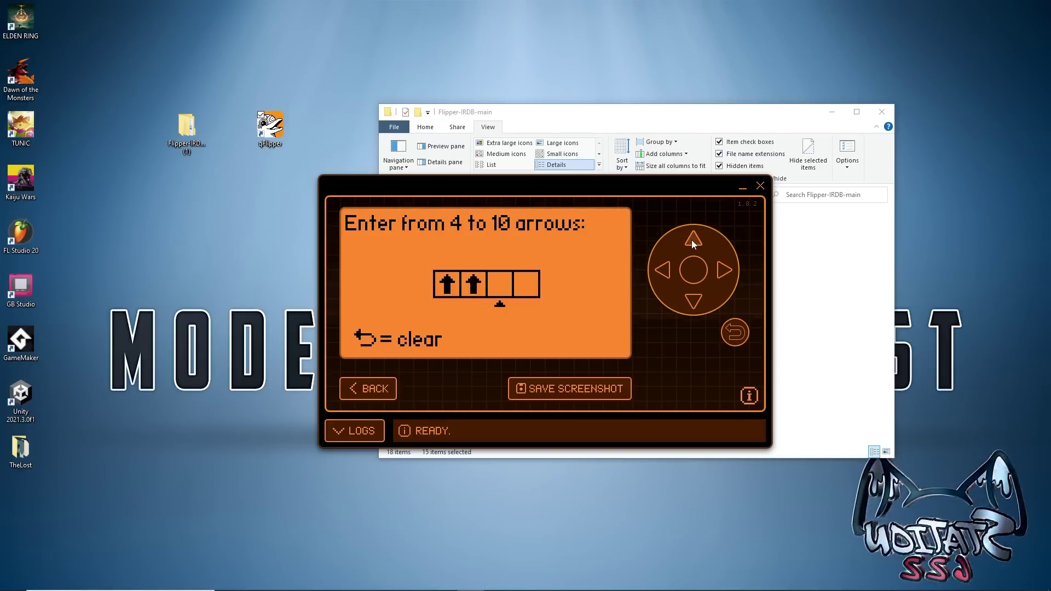
pyautogui.click(692, 241)
pyautogui.click(694, 299)
pyautogui.click(695, 299)
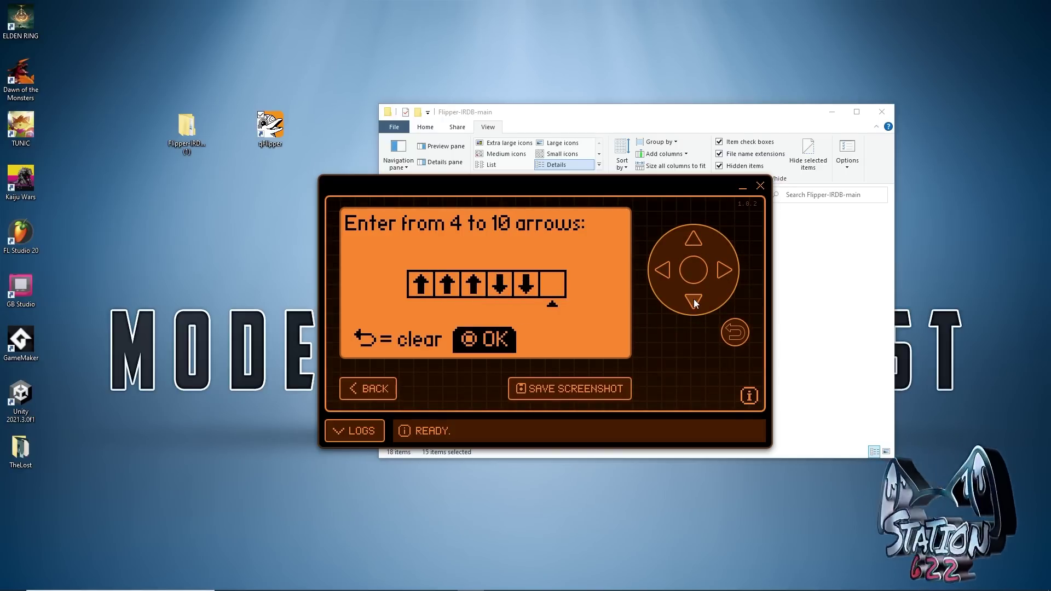
pyautogui.click(694, 299)
pyautogui.click(660, 271)
pyautogui.click(722, 271)
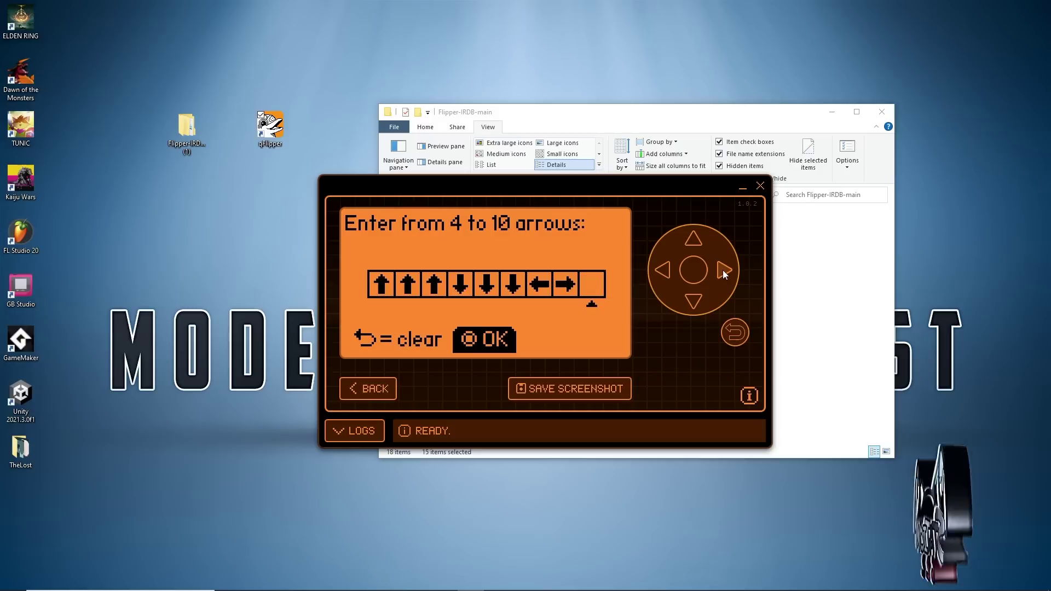
pyautogui.click(723, 270)
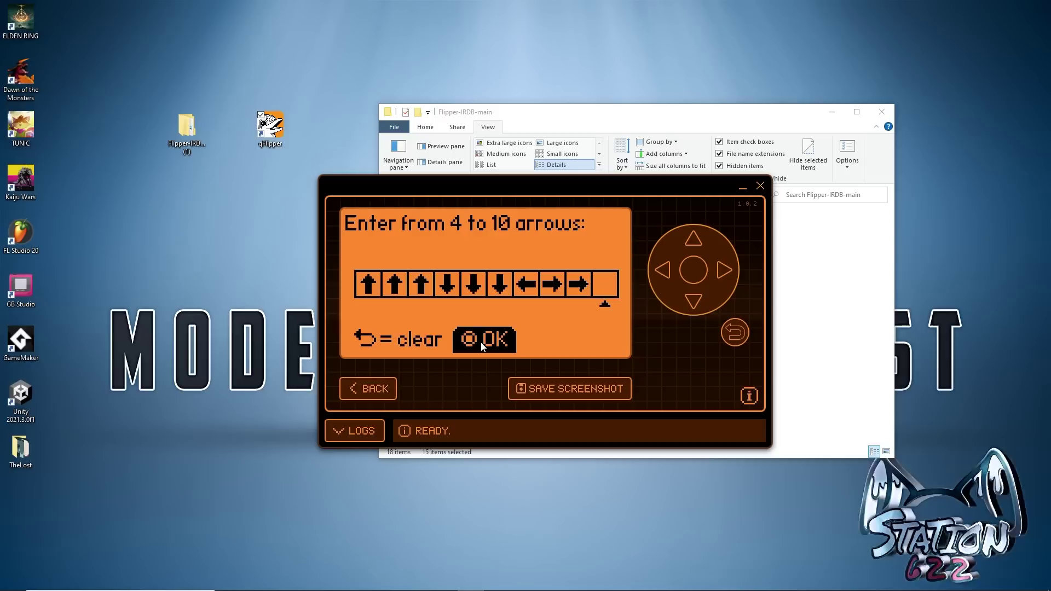
pyautogui.click(688, 277)
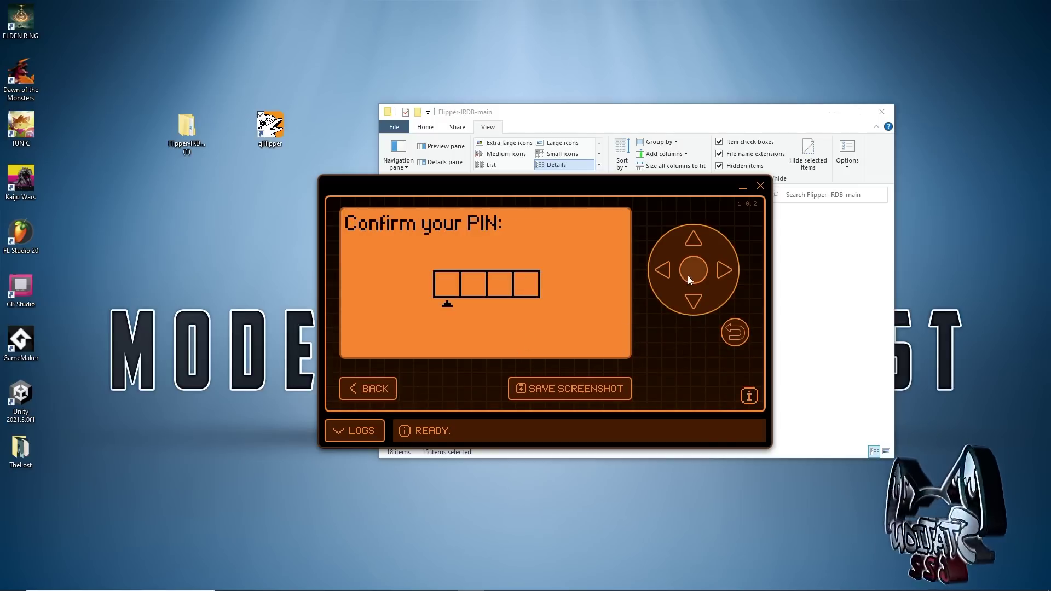
# - Re-enter the same arrow PIN to confirm it, accept the forgotten-PIN notice, and finish the PIN setup
pyautogui.click(693, 241)
pyautogui.click(693, 240)
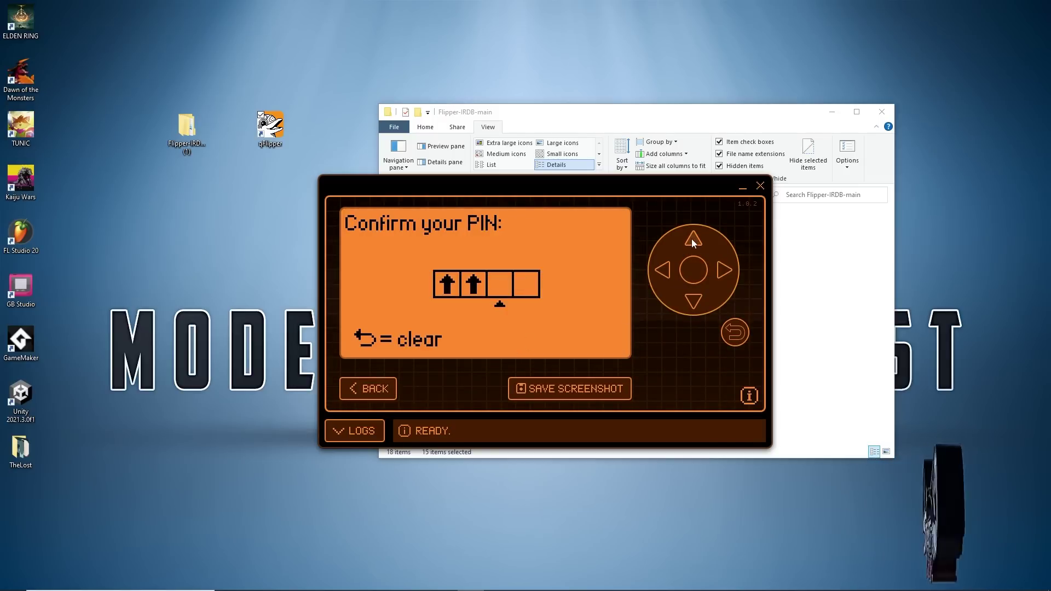
pyautogui.click(693, 241)
pyautogui.click(694, 302)
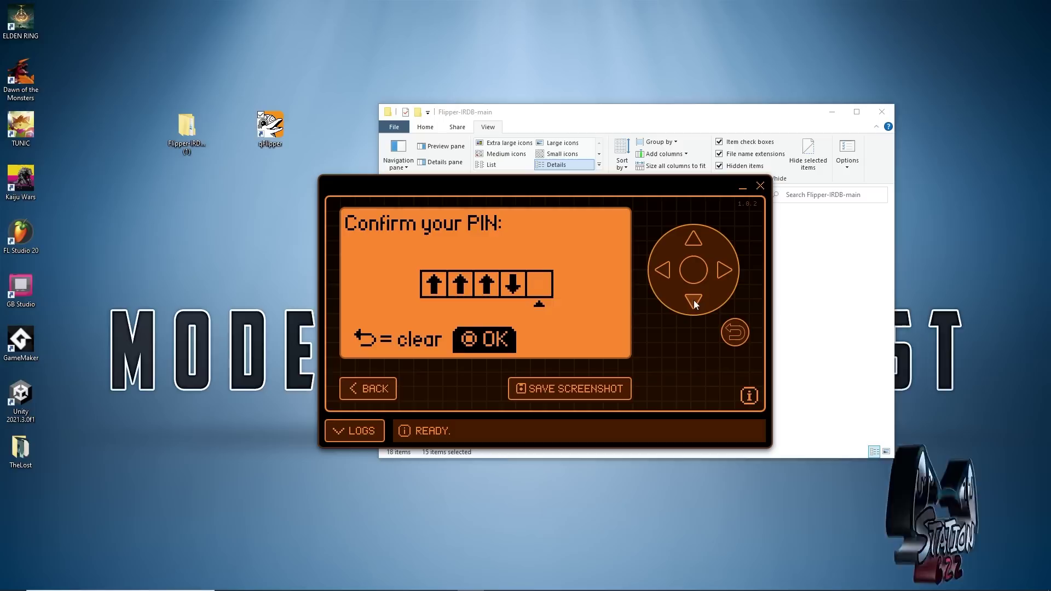
pyautogui.click(694, 300)
pyautogui.click(694, 300)
pyautogui.click(666, 271)
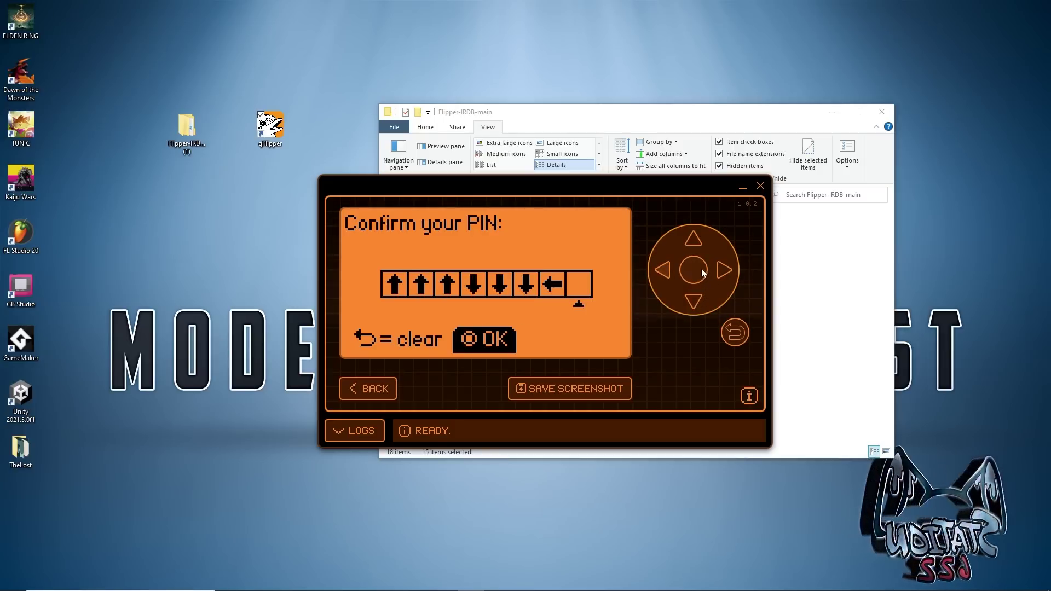
pyautogui.click(724, 268)
pyautogui.click(724, 269)
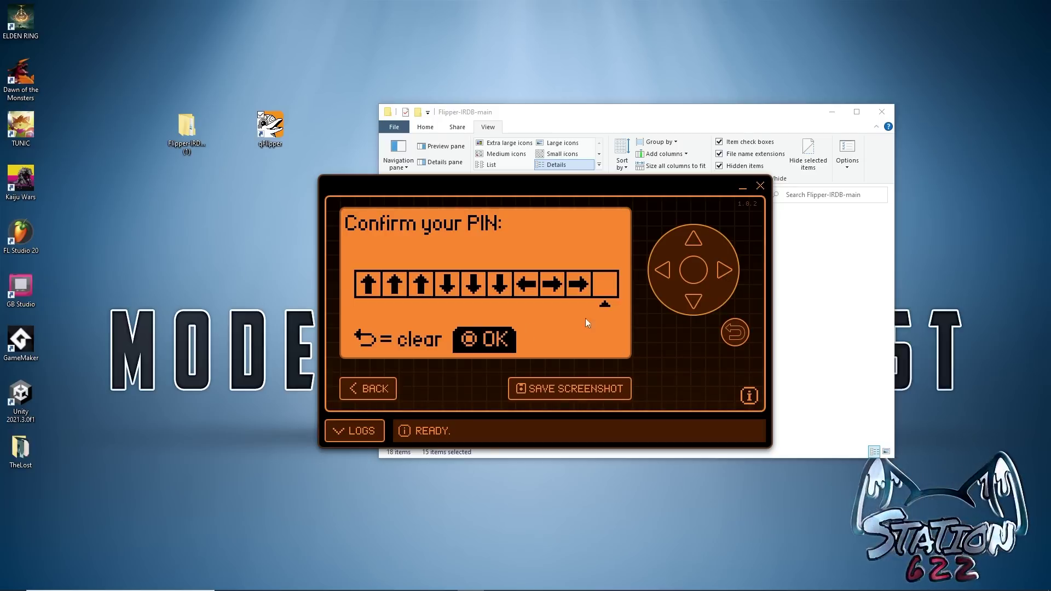
pyautogui.click(691, 275)
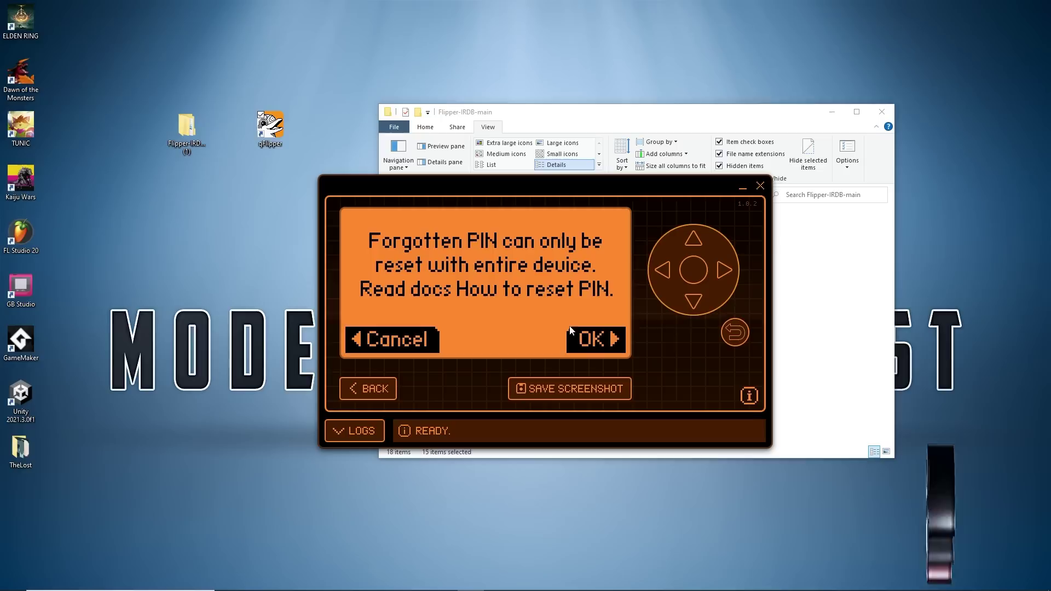
pyautogui.click(725, 270)
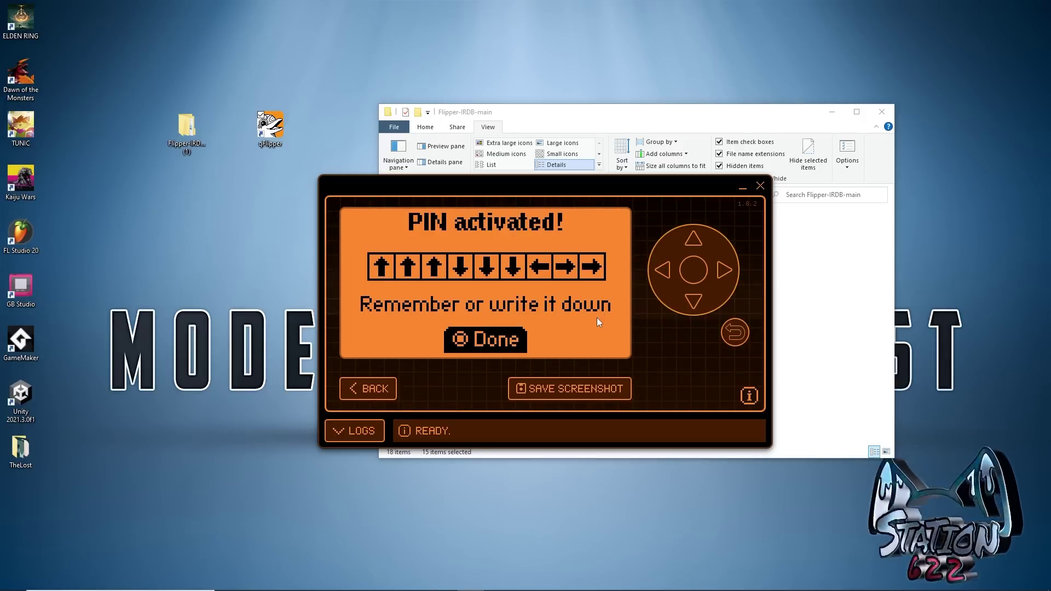
pyautogui.click(694, 271)
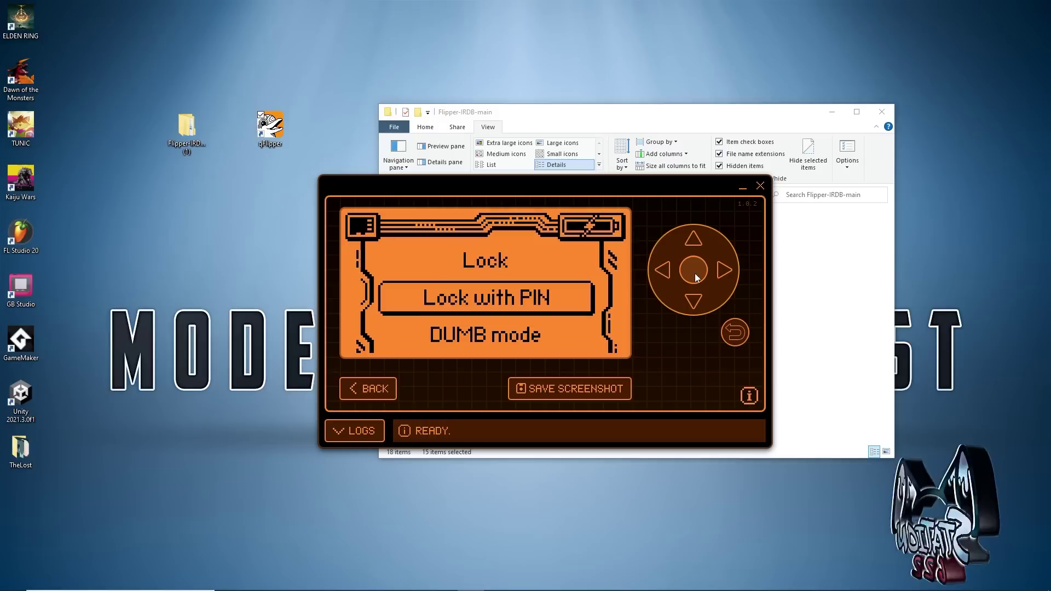
# - Try to turn on DUMB mode from the lock options, and return to the Flipper's home screen
pyautogui.press('Up')
pyautogui.press('Down')
pyautogui.press('Down')
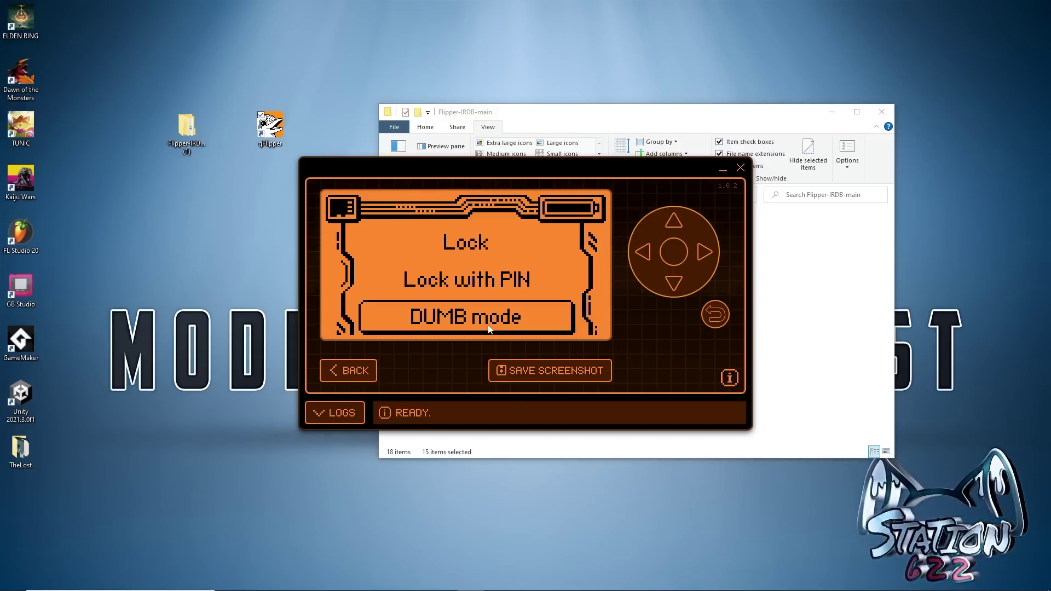
pyautogui.press('Return')
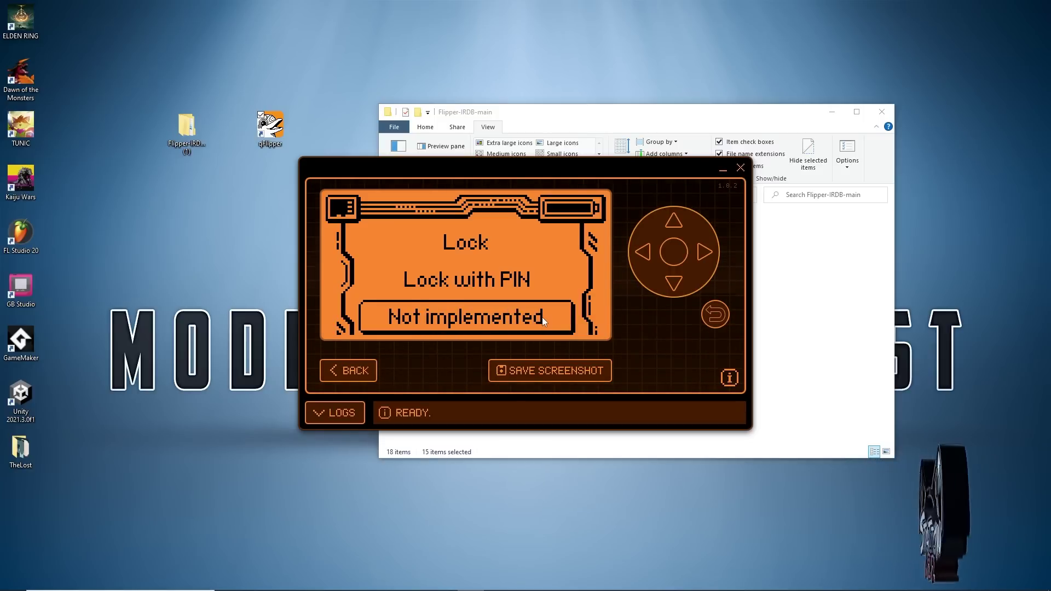
pyautogui.press('BackSpace')
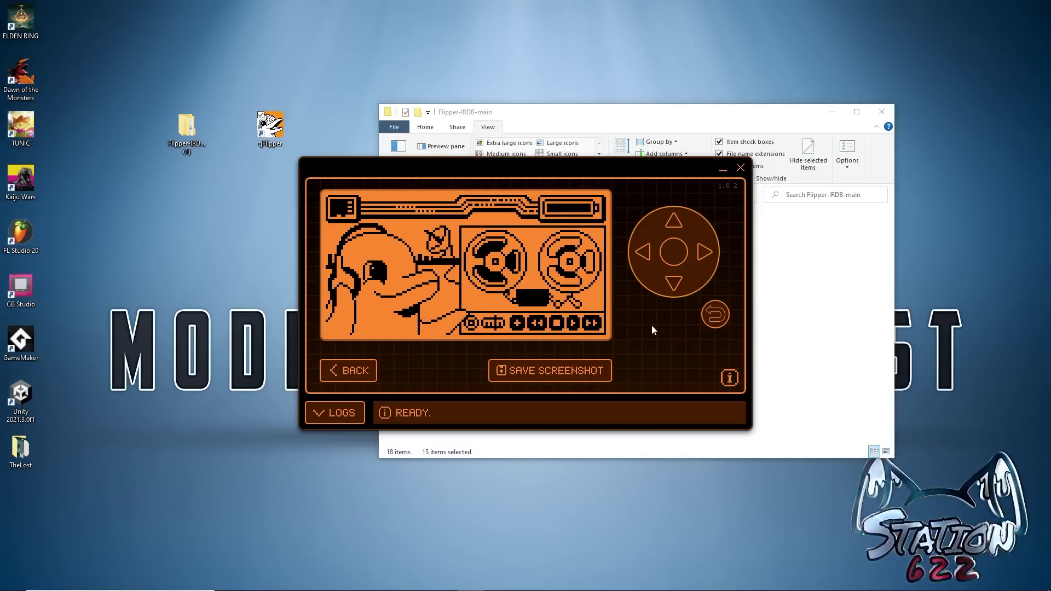
pyautogui.press('Right')
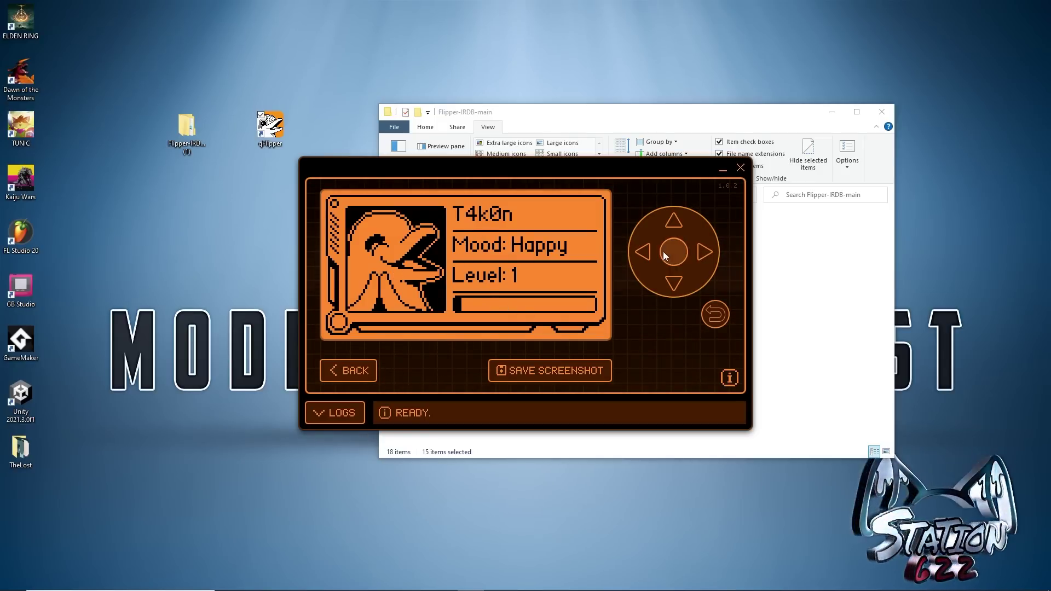
pyautogui.click(715, 315)
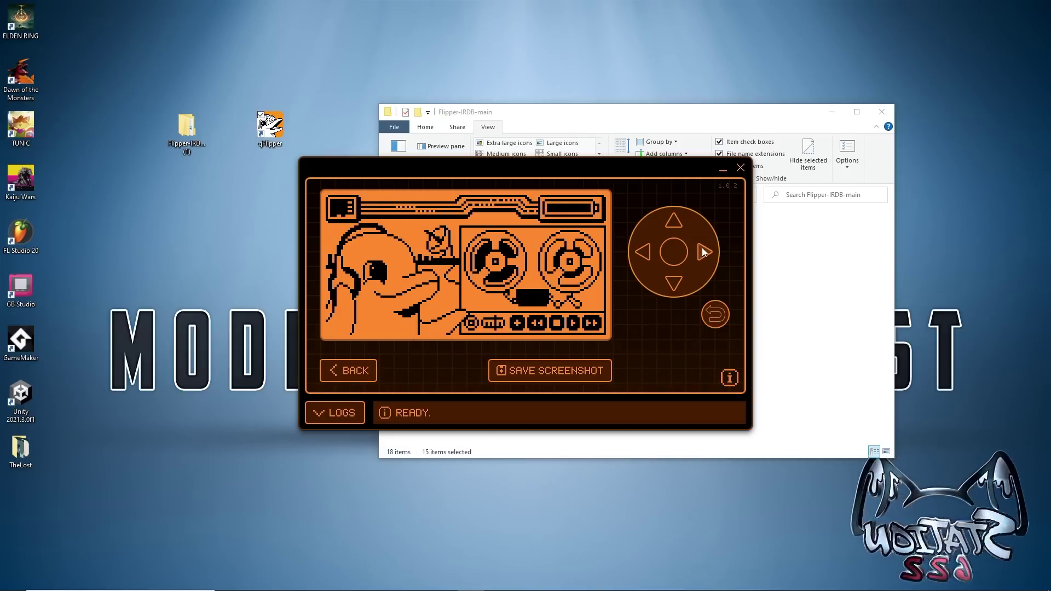
pyautogui.click(705, 252)
pyautogui.click(716, 315)
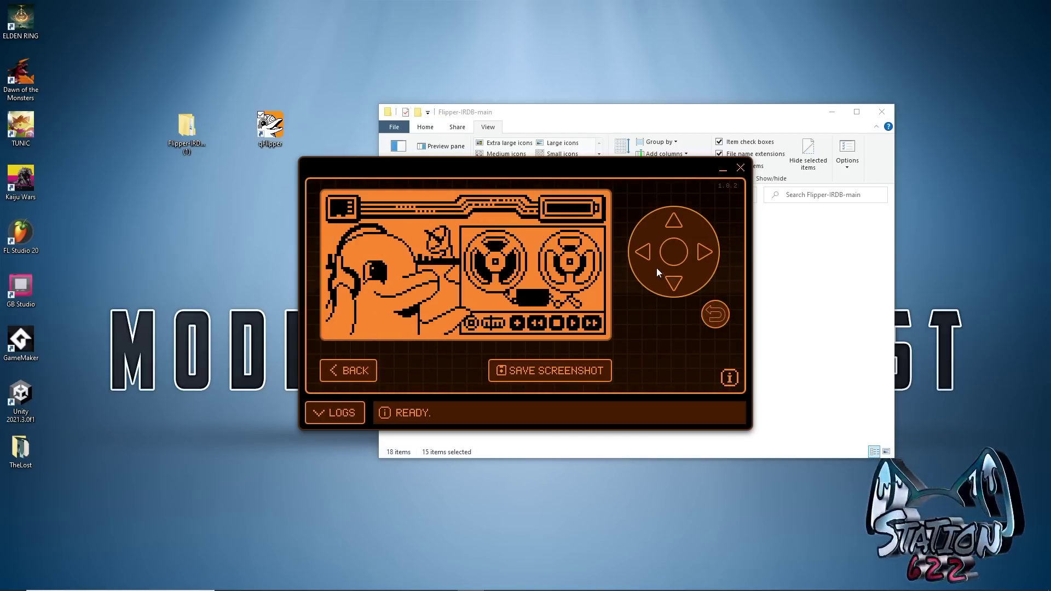
# - Look through the radio options from Read and Read RAW to Frequency Analyzer, and leave the list
pyautogui.click(642, 253)
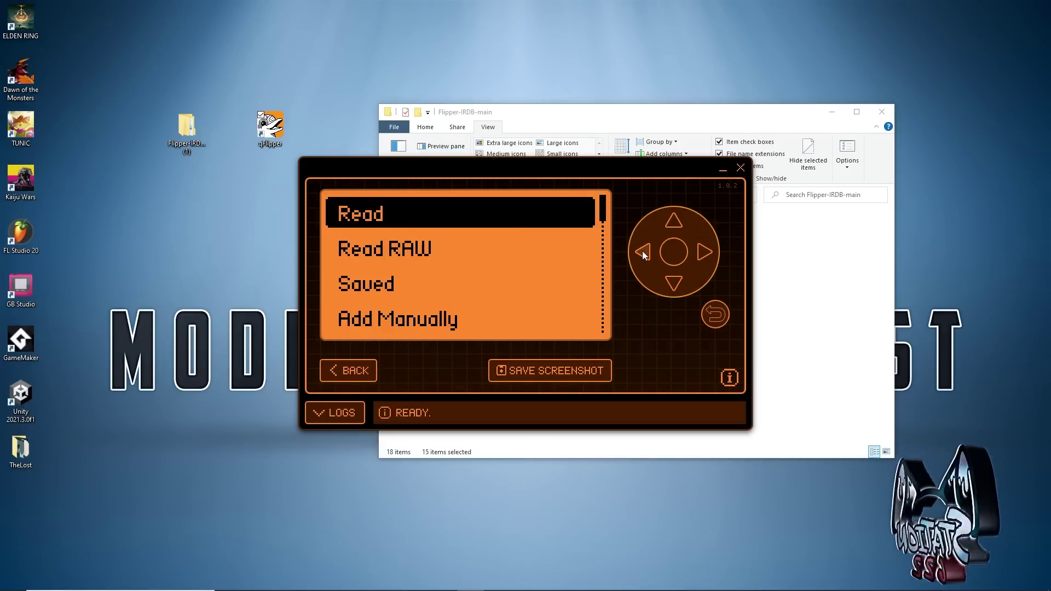
pyautogui.click(674, 284)
pyautogui.click(674, 285)
pyautogui.click(675, 285)
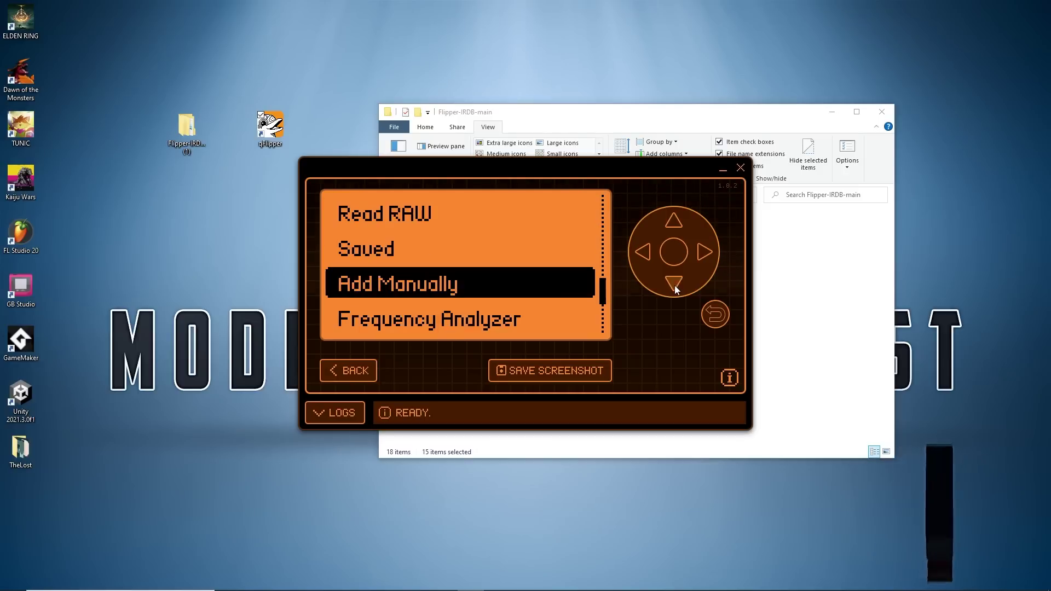
pyautogui.click(675, 285)
pyautogui.click(674, 285)
pyautogui.click(715, 314)
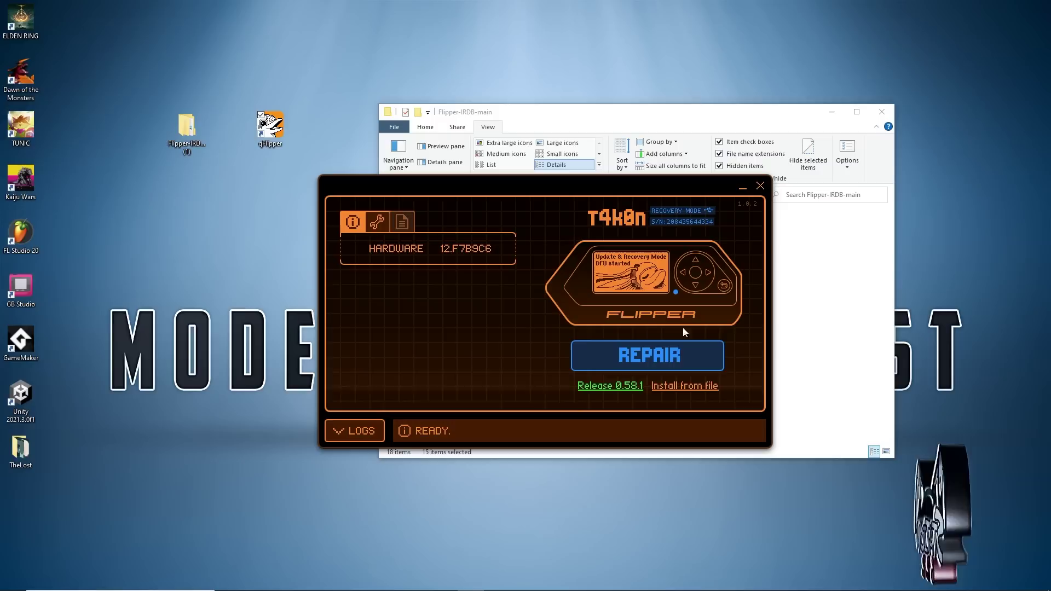
# - Try to repair the Flipper in recovery mode by installing firmware Release 0.58.1
pyautogui.click(657, 356)
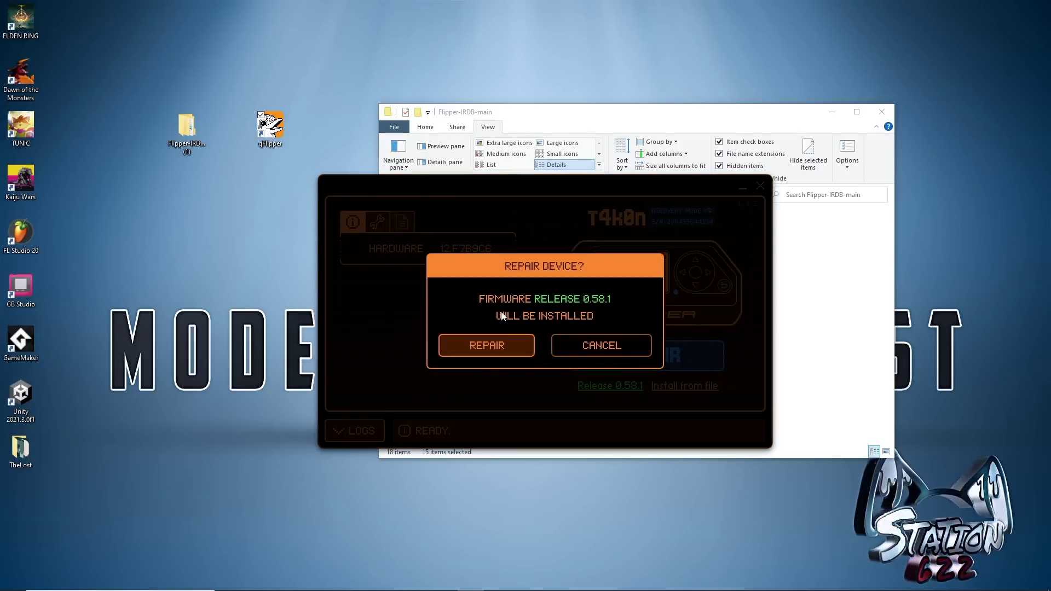
pyautogui.click(488, 347)
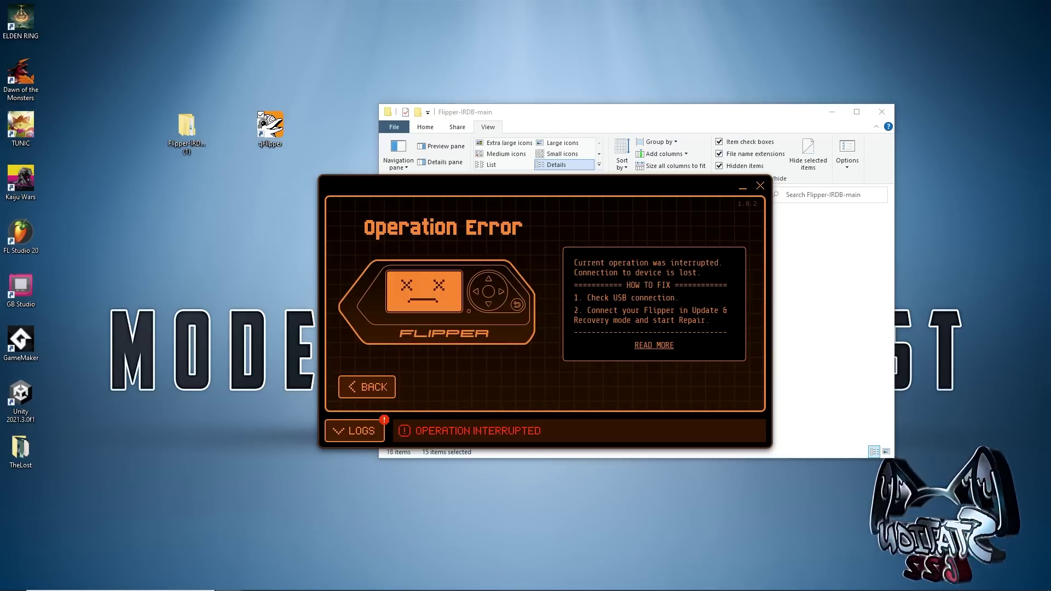
# - Expand the operation logs and examine the error lines about the RPC session and option bytes
pyautogui.click(353, 430)
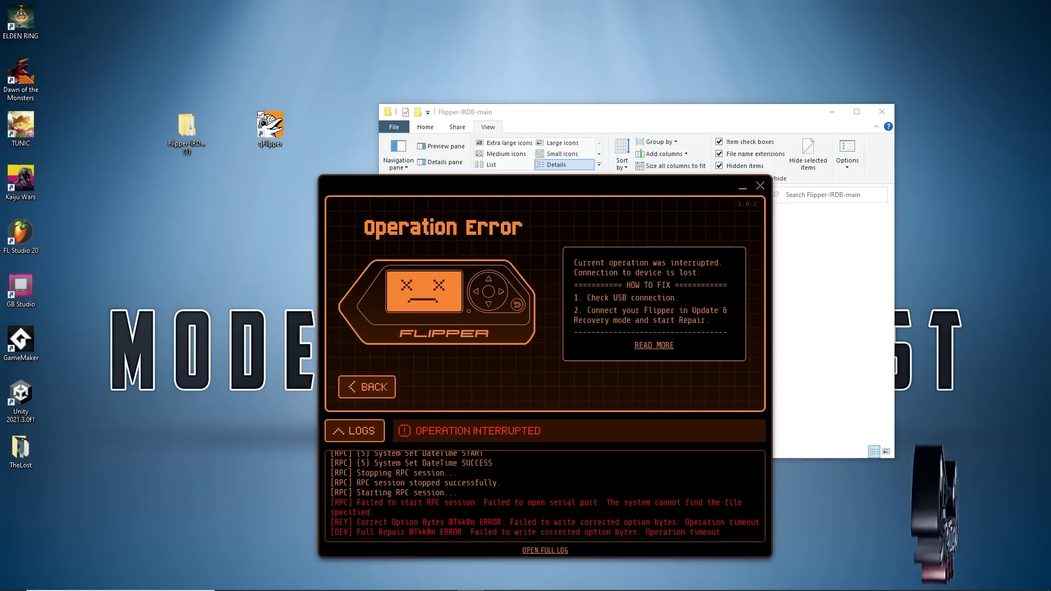
pyautogui.moveTo(474, 503); pyautogui.dragTo(706, 503)
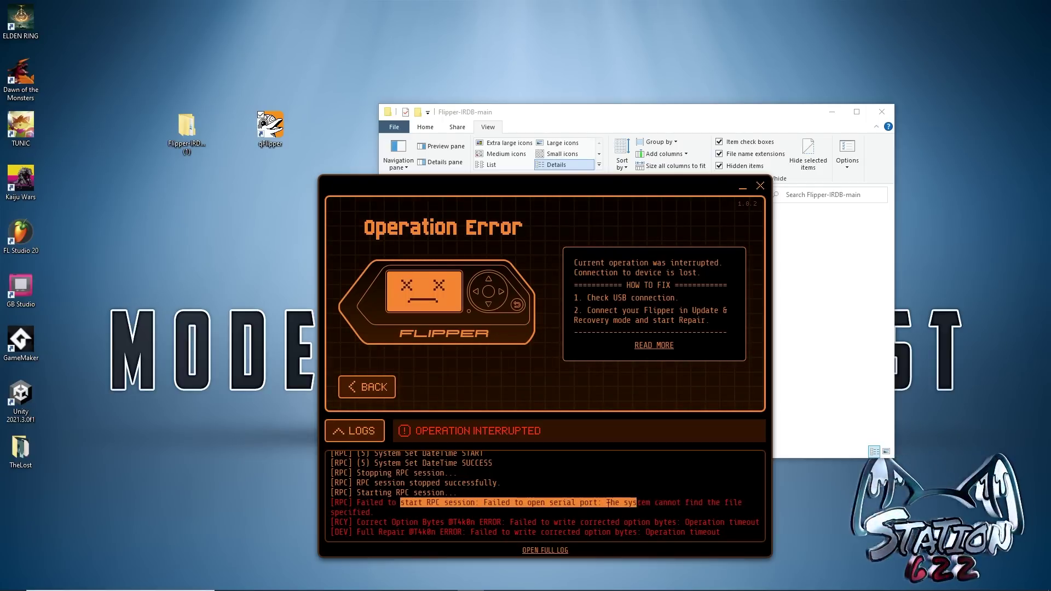
pyautogui.moveTo(609, 503); pyautogui.dragTo(400, 522)
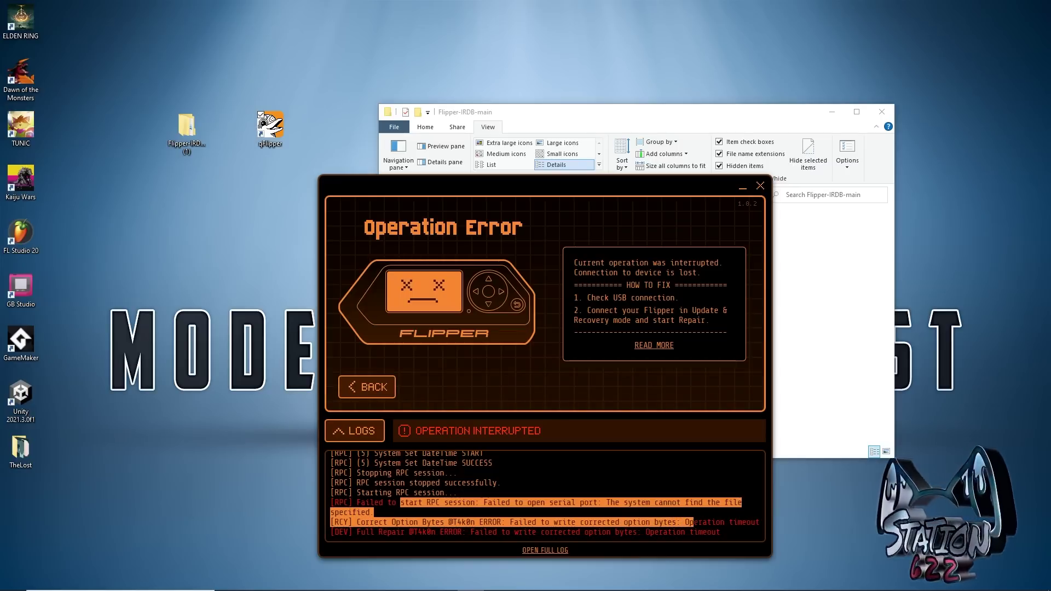
pyautogui.click(716, 523)
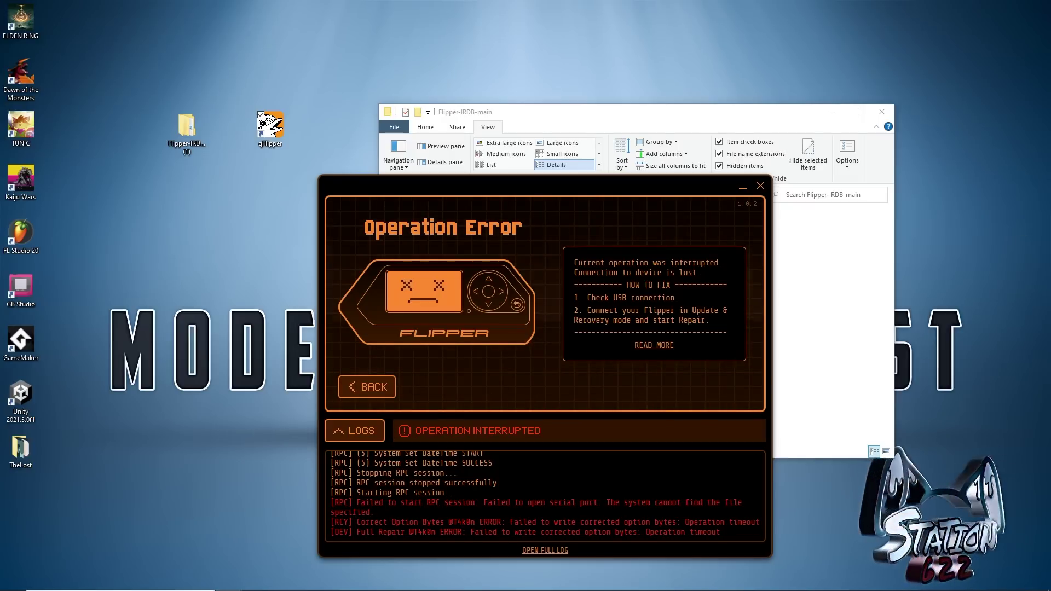
# - Open the Flipper Zero Documentation site from the error's help link and look through its topics
pyautogui.click(654, 345)
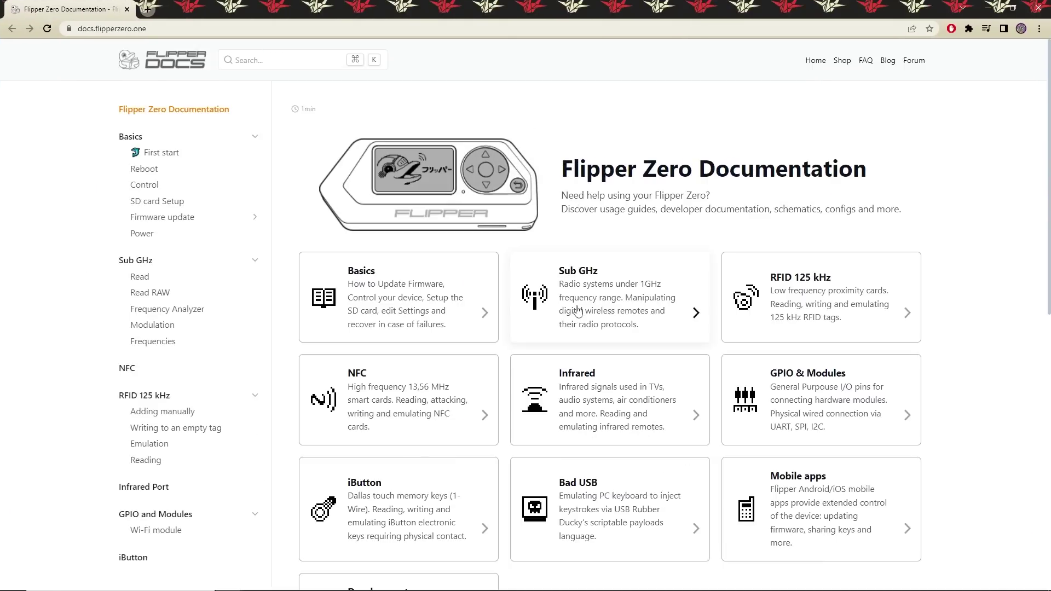
pyautogui.scroll(-3, 578, 310)
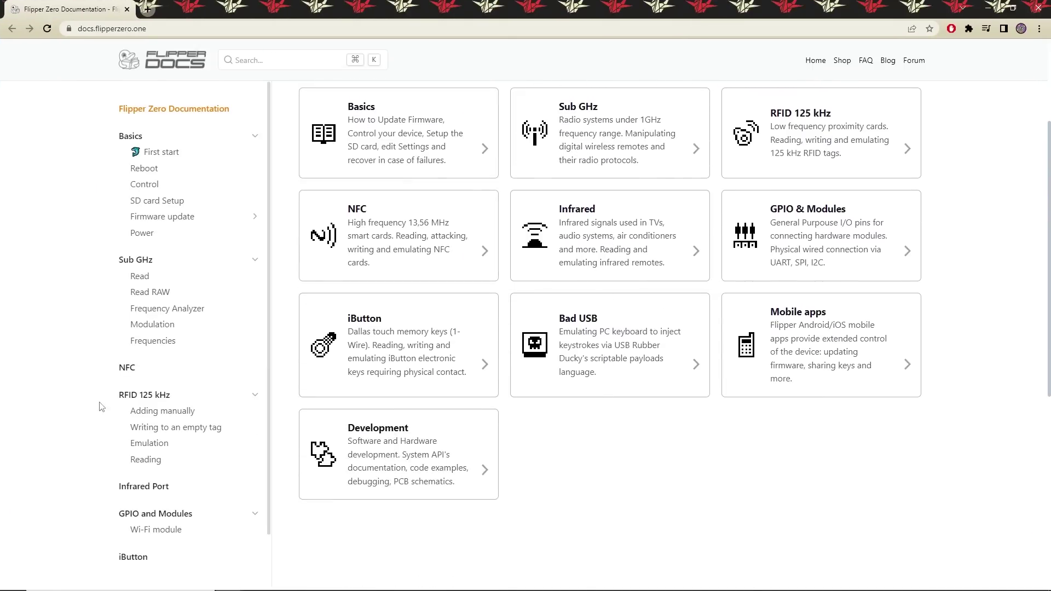
pyautogui.scroll(-5, 99, 406)
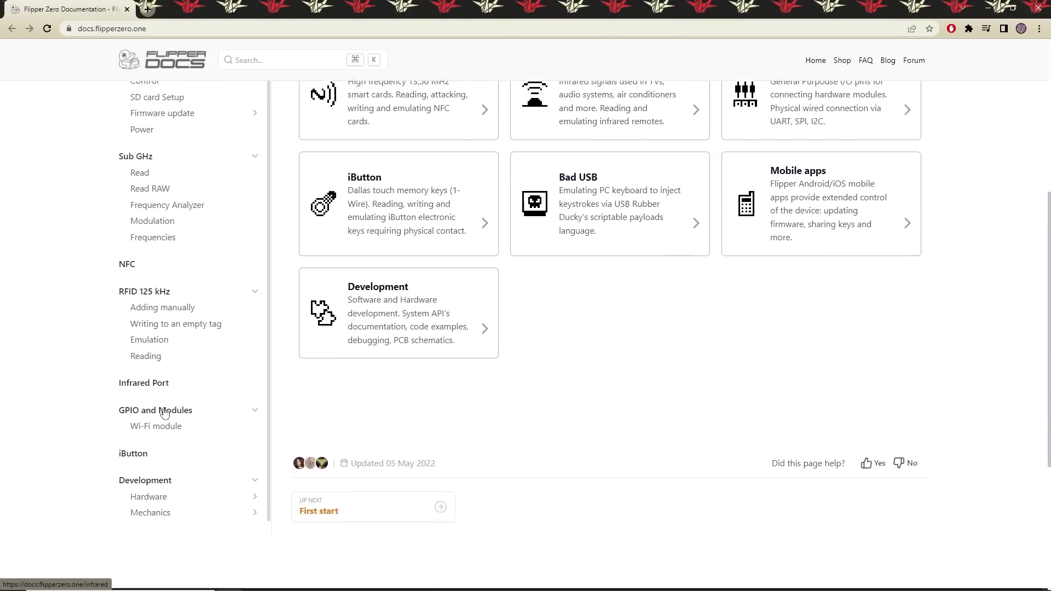
pyautogui.scroll(-1, 164, 413)
pyautogui.scroll(4, 159, 430)
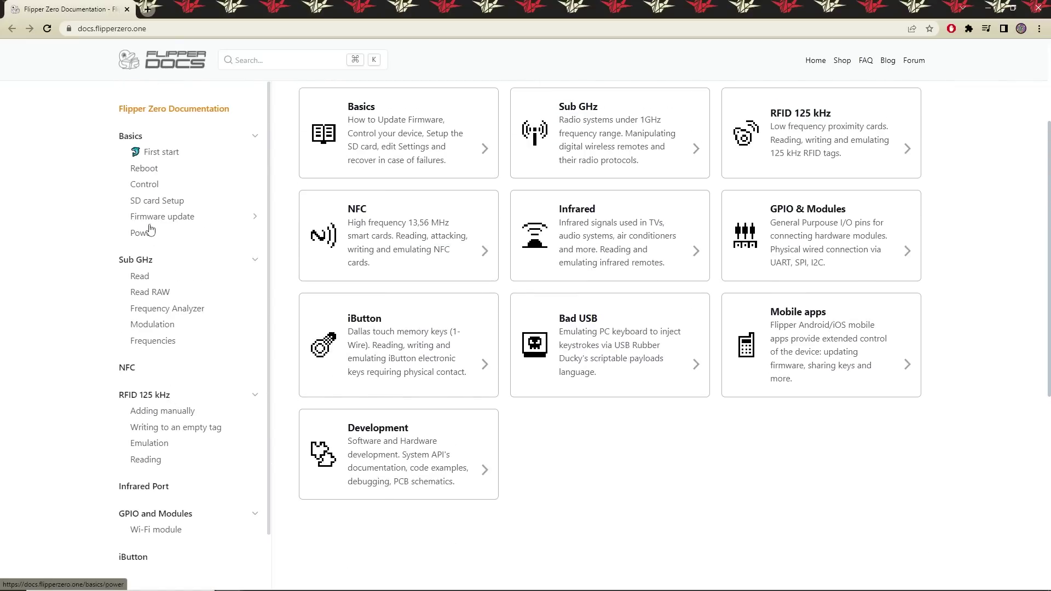
# - Open the Reboot page under Basics and read the normal reboot and Recovery mode (DFU) instructions
pyautogui.click(152, 172)
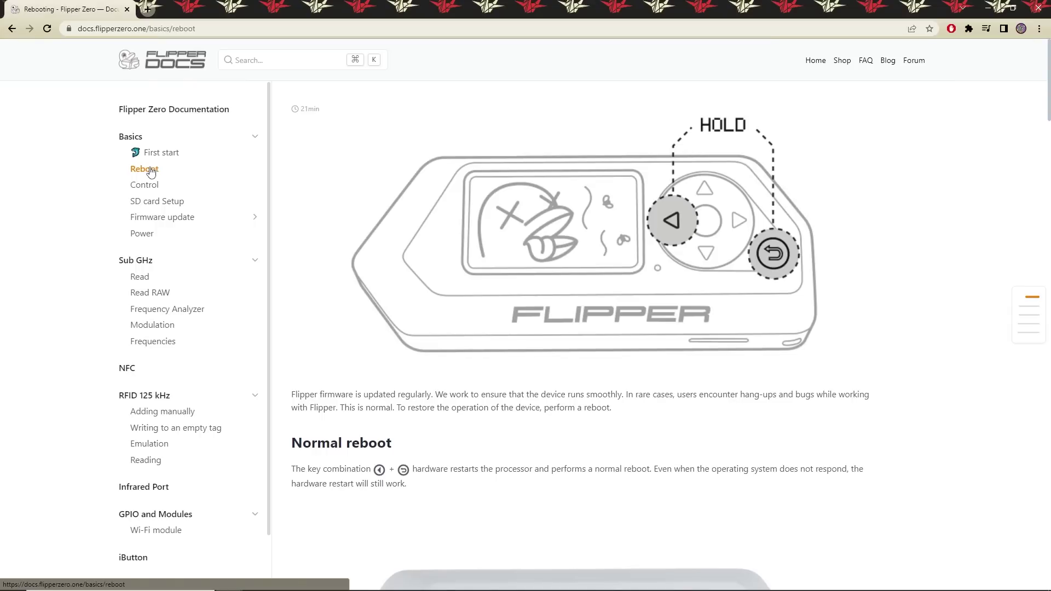
pyautogui.scroll(-2, 476, 389)
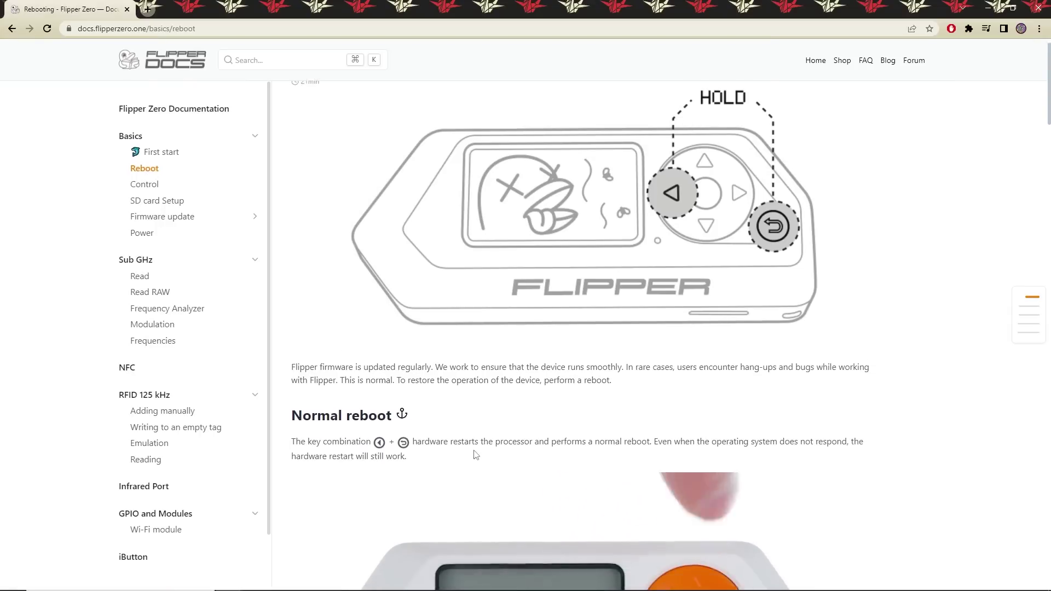
pyautogui.scroll(-2, 411, 438)
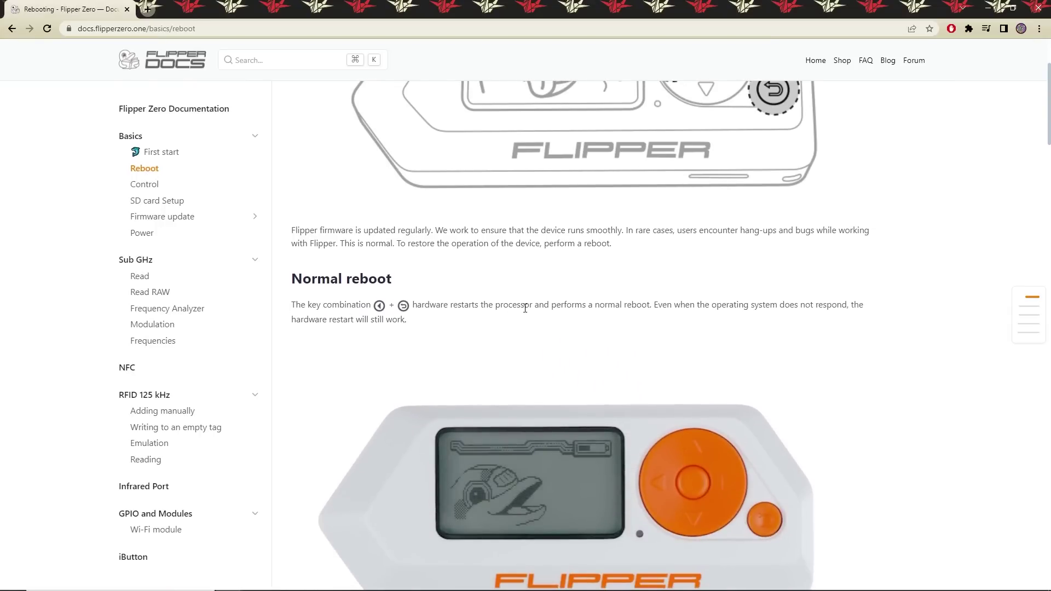
pyautogui.scroll(-8, 526, 309)
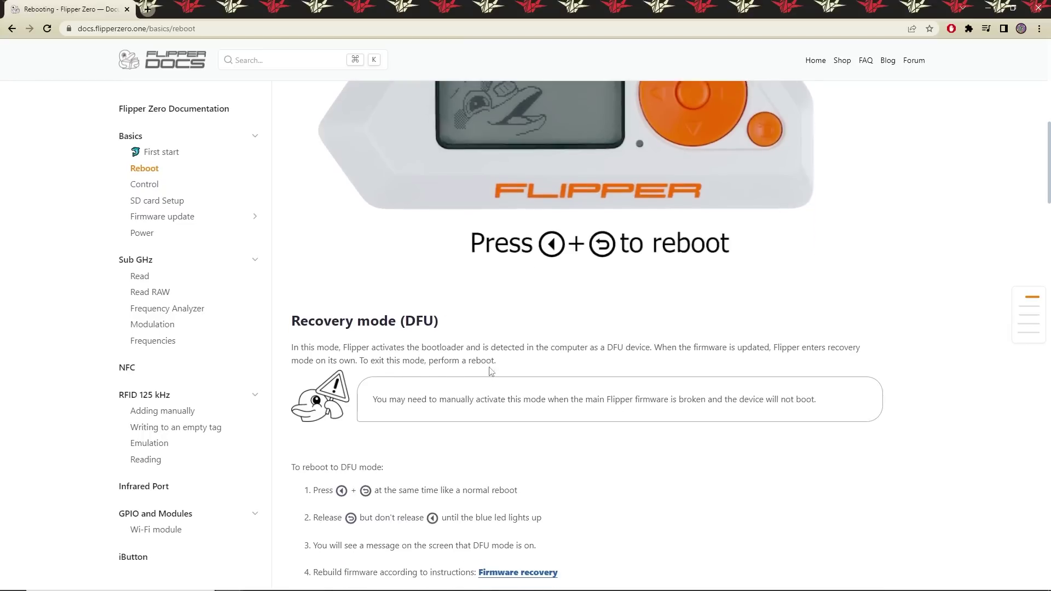
pyautogui.scroll(-1, 491, 372)
pyautogui.scroll(-1, 481, 382)
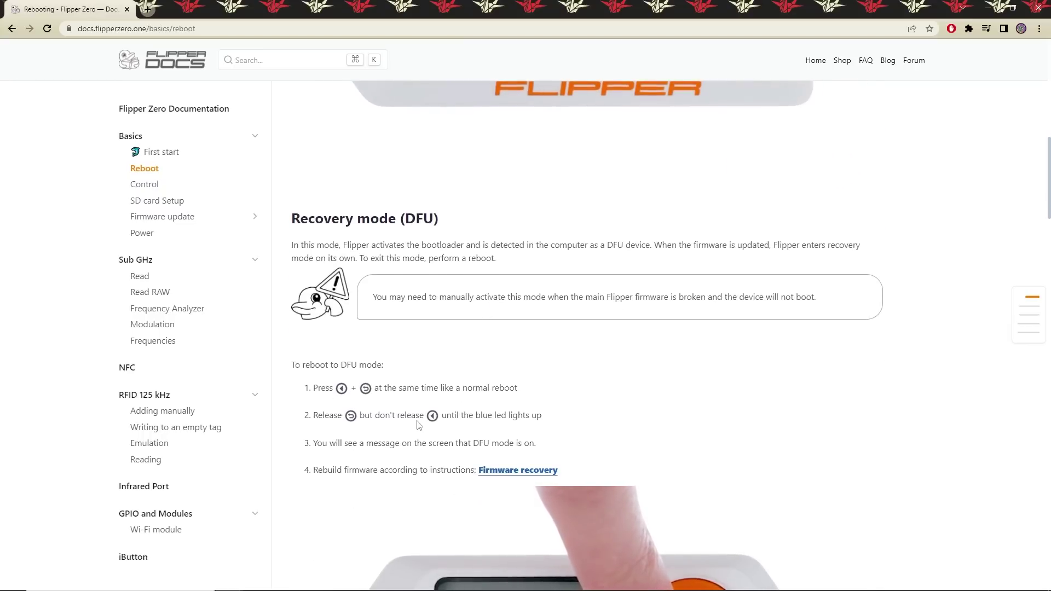
# - Launch qFlipper, check the Favorites and Infrared files on the Flipper's remote screen, and return to its home screen
pyautogui.doubleClick(271, 126)
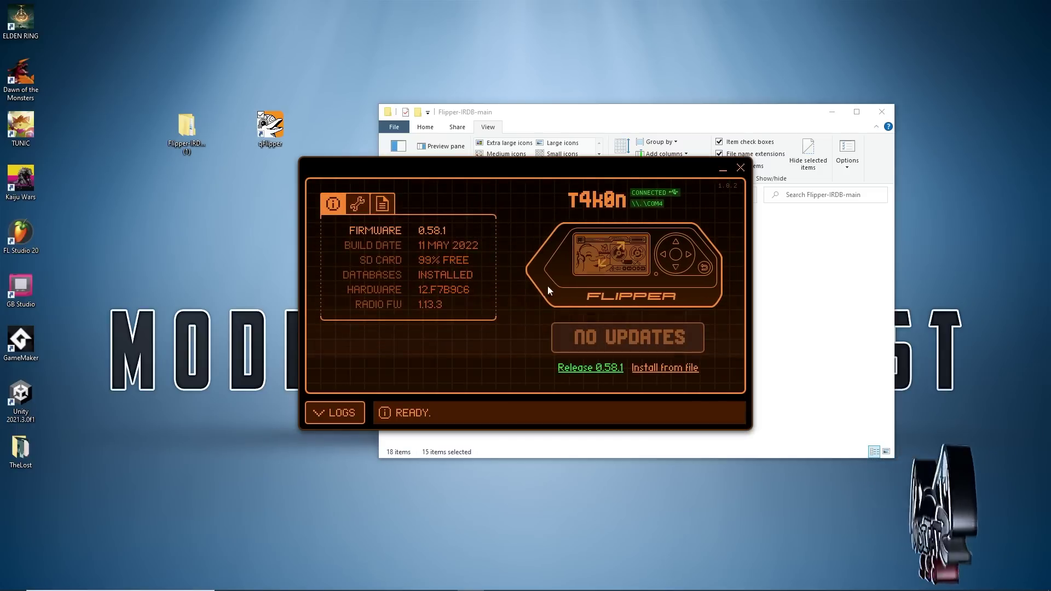
pyautogui.click(612, 251)
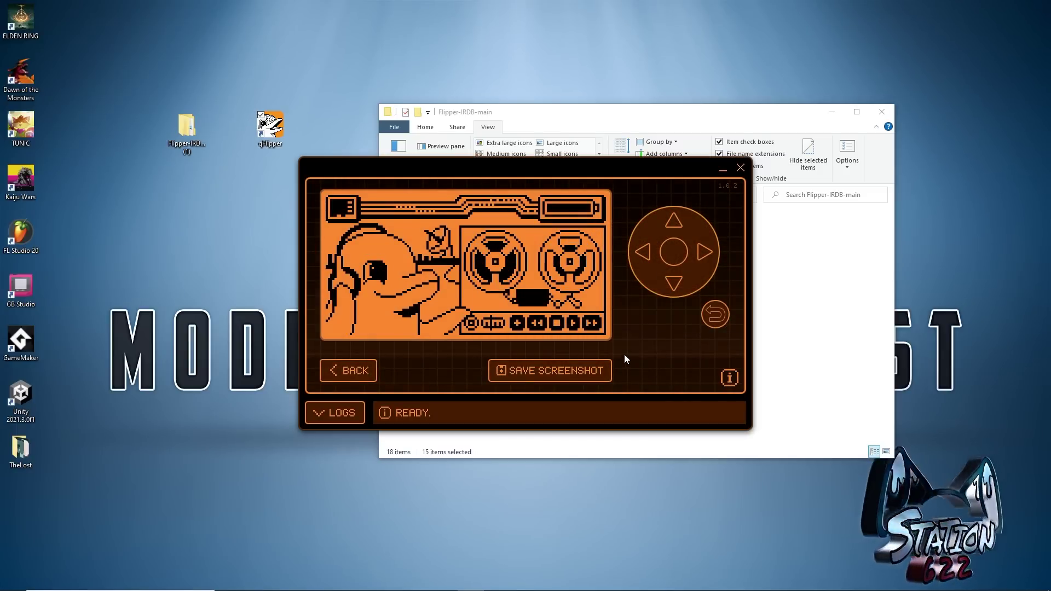
pyautogui.press('Down')
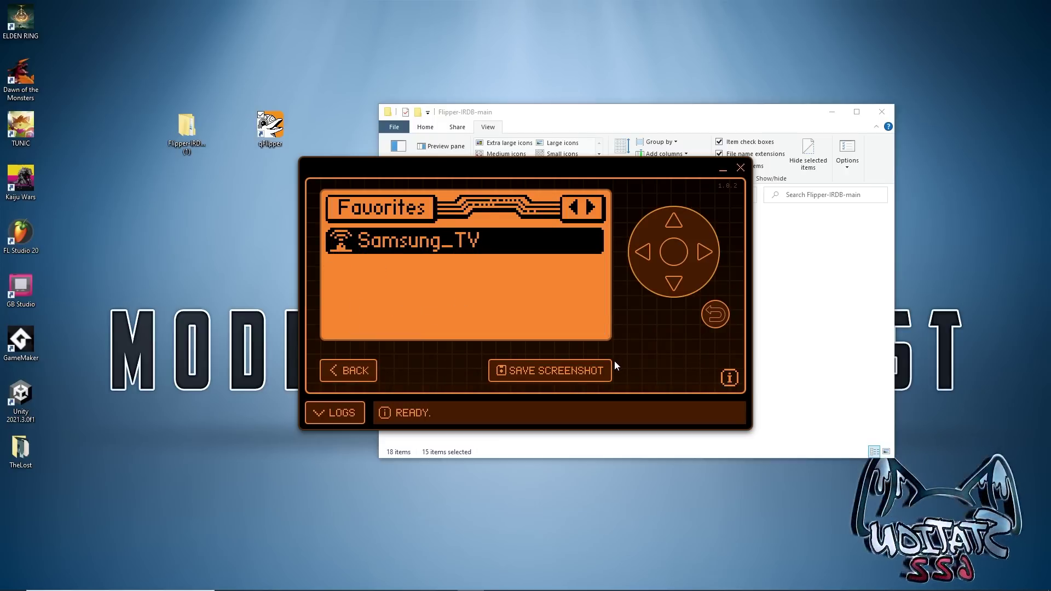
pyautogui.press('Right')
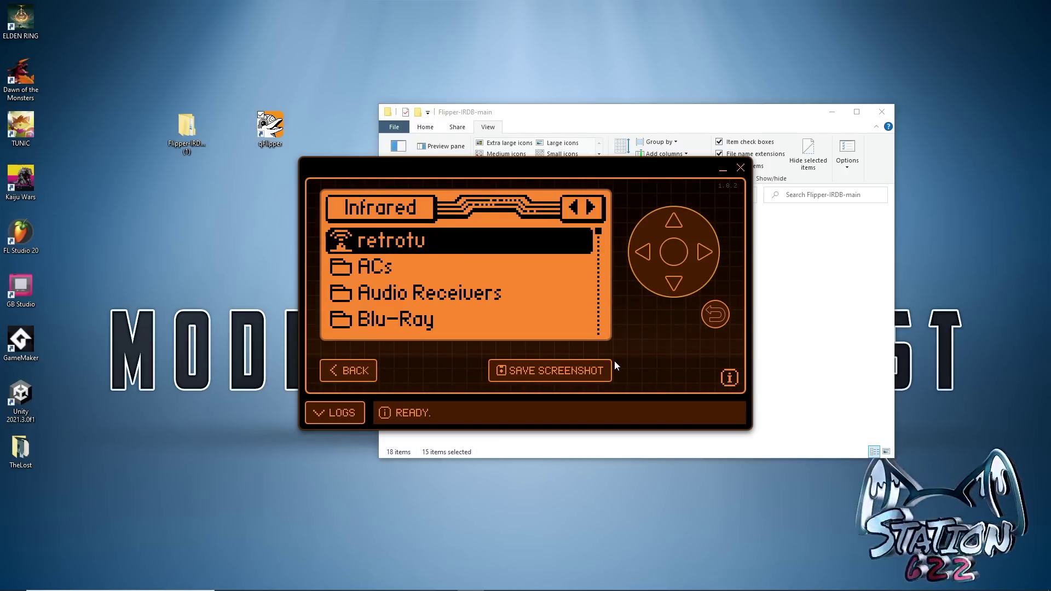
pyautogui.press('Left')
pyautogui.press('BackSpace')
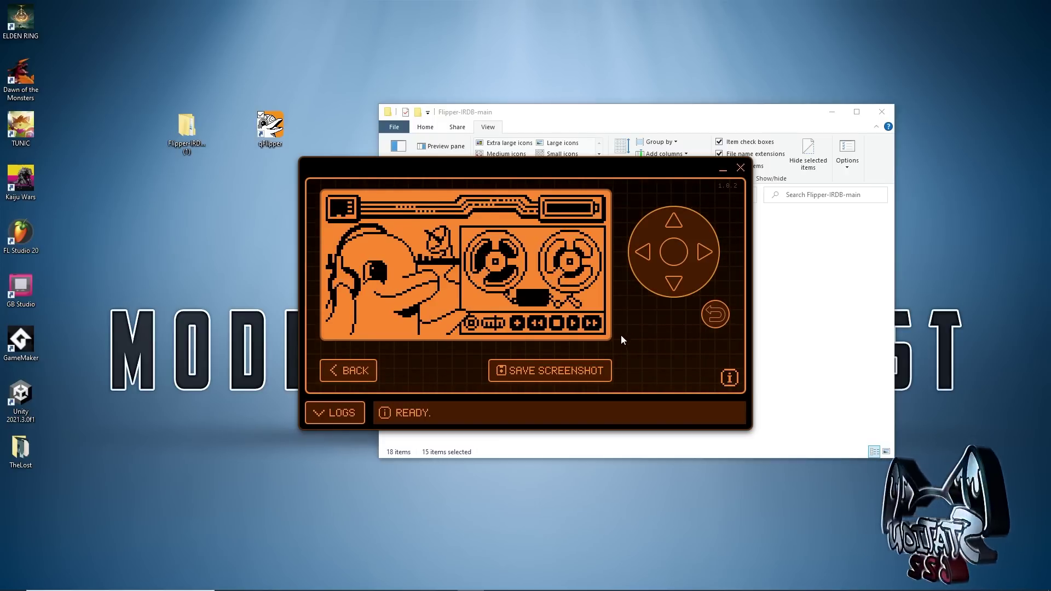